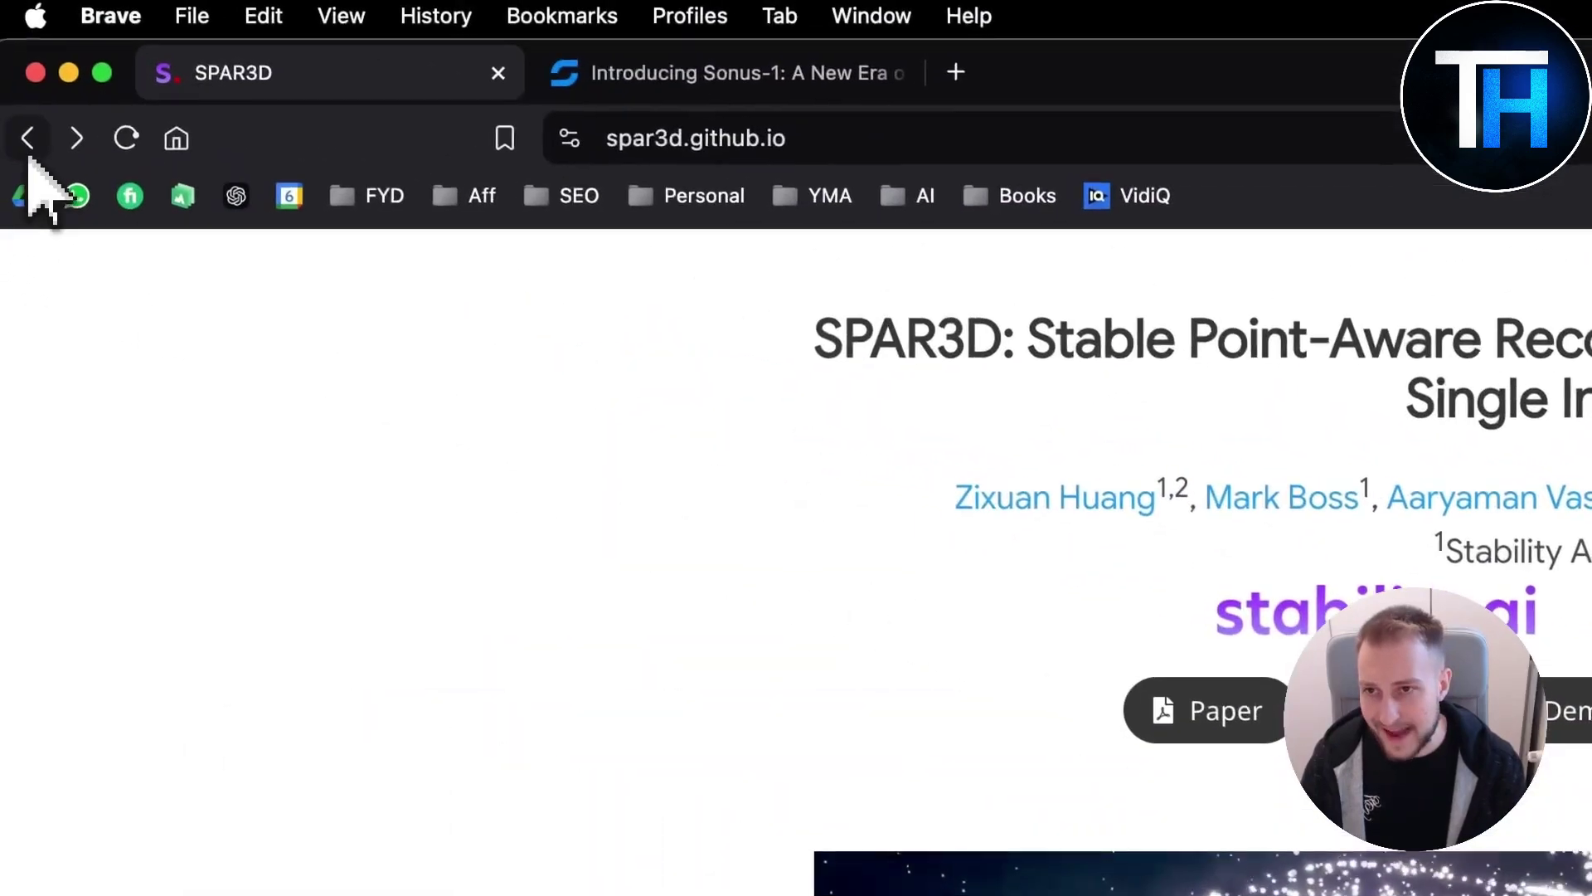
Open a Google search for SPAR3D in a new tab next to the project page.
middle_click(30, 137)
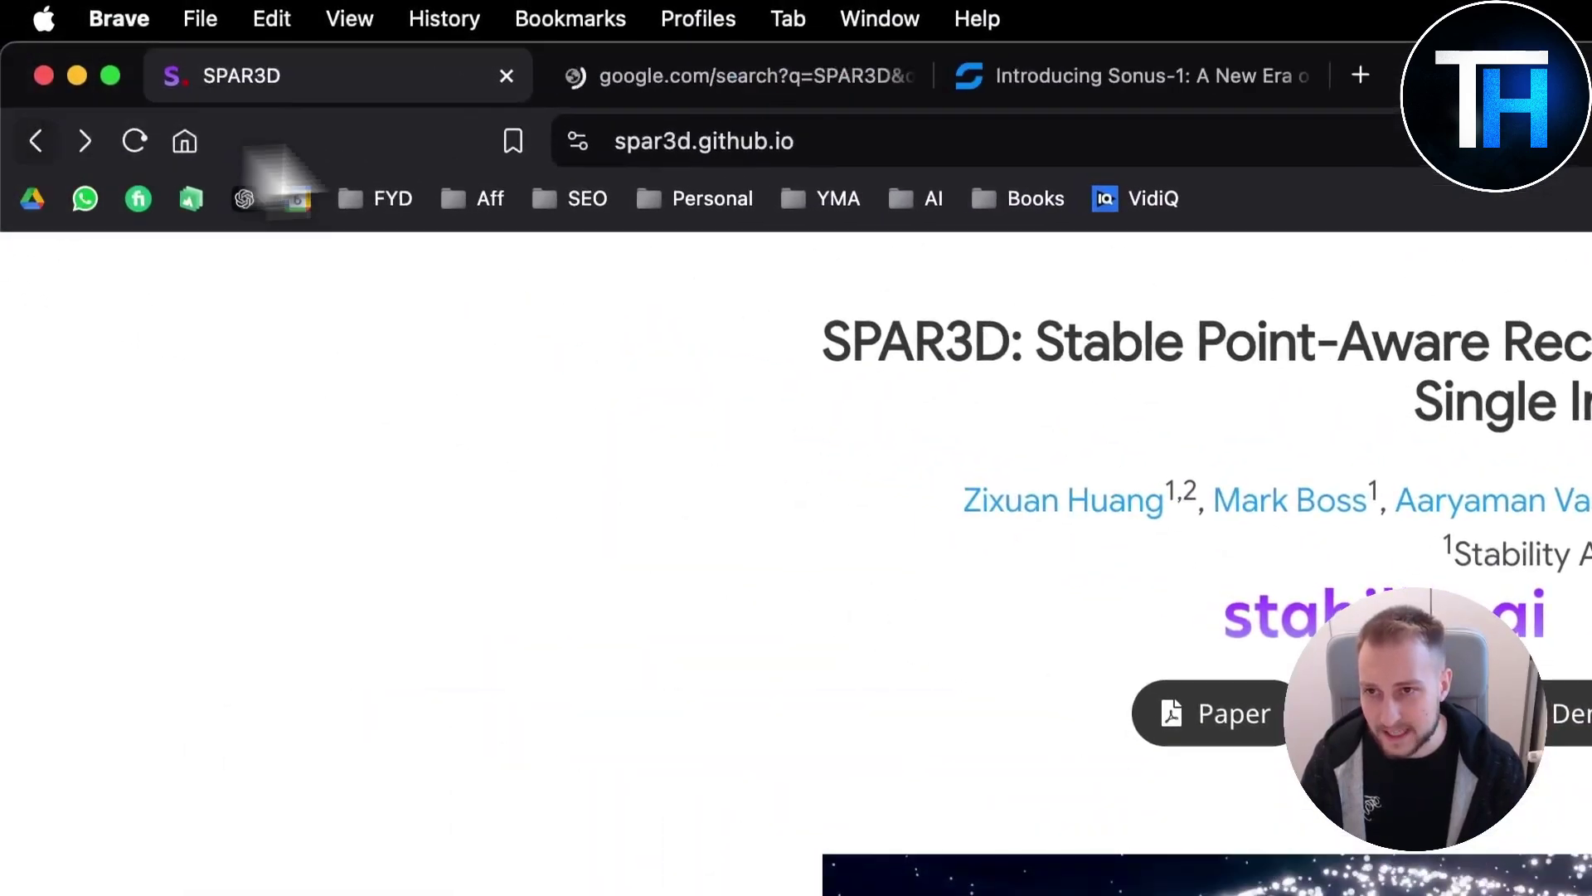
left_click(678, 93)
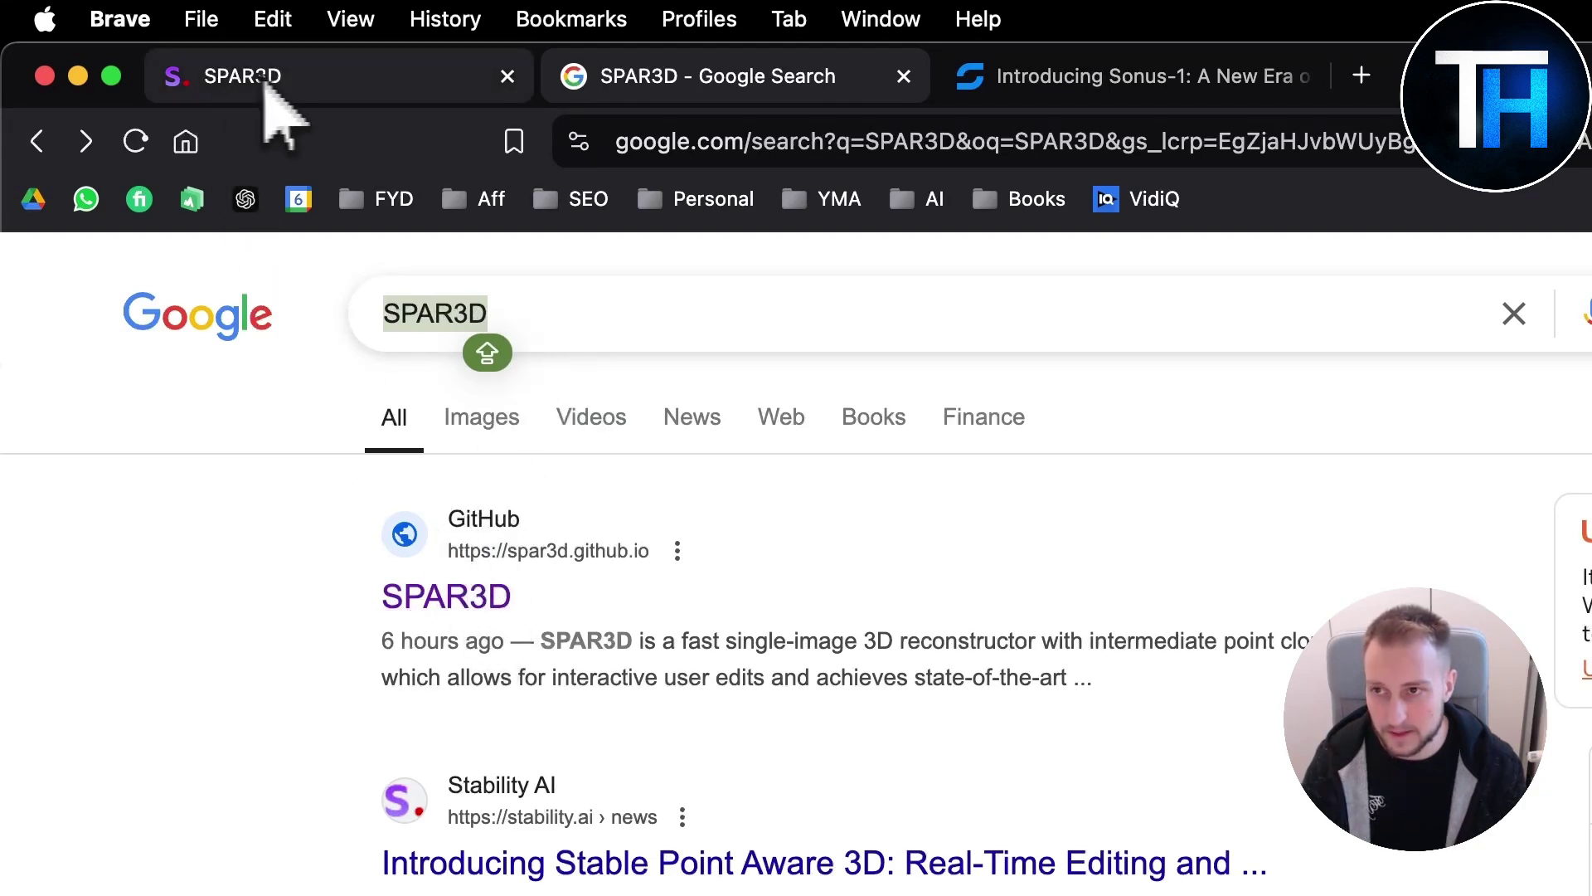
left_click(261, 80)
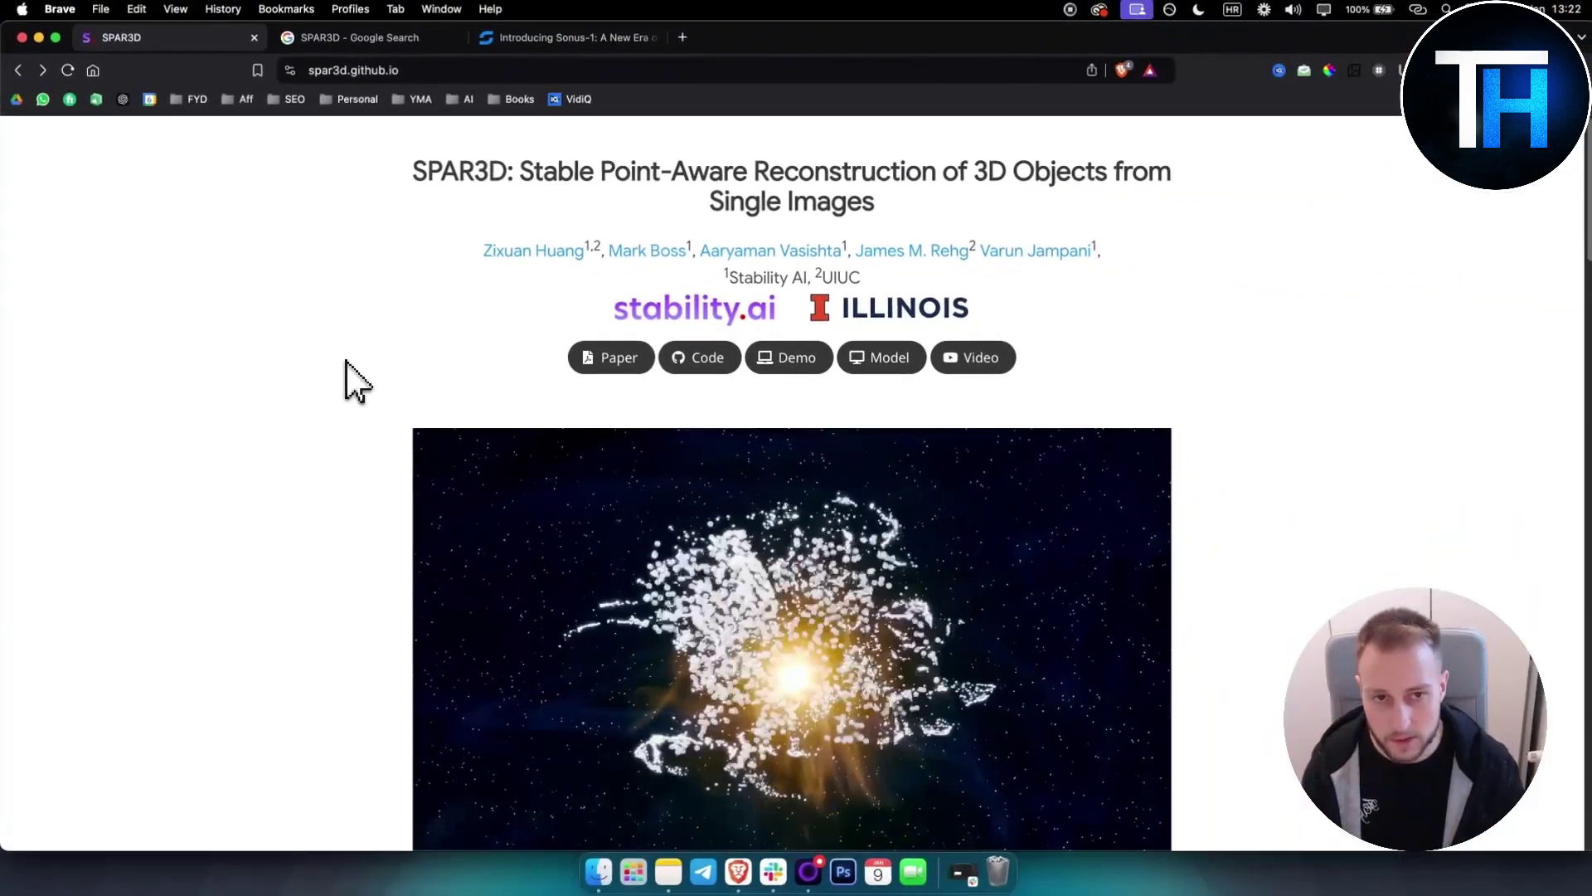
scroll(310, 370, "down", 3)
scroll(290, 379, "down", 5)
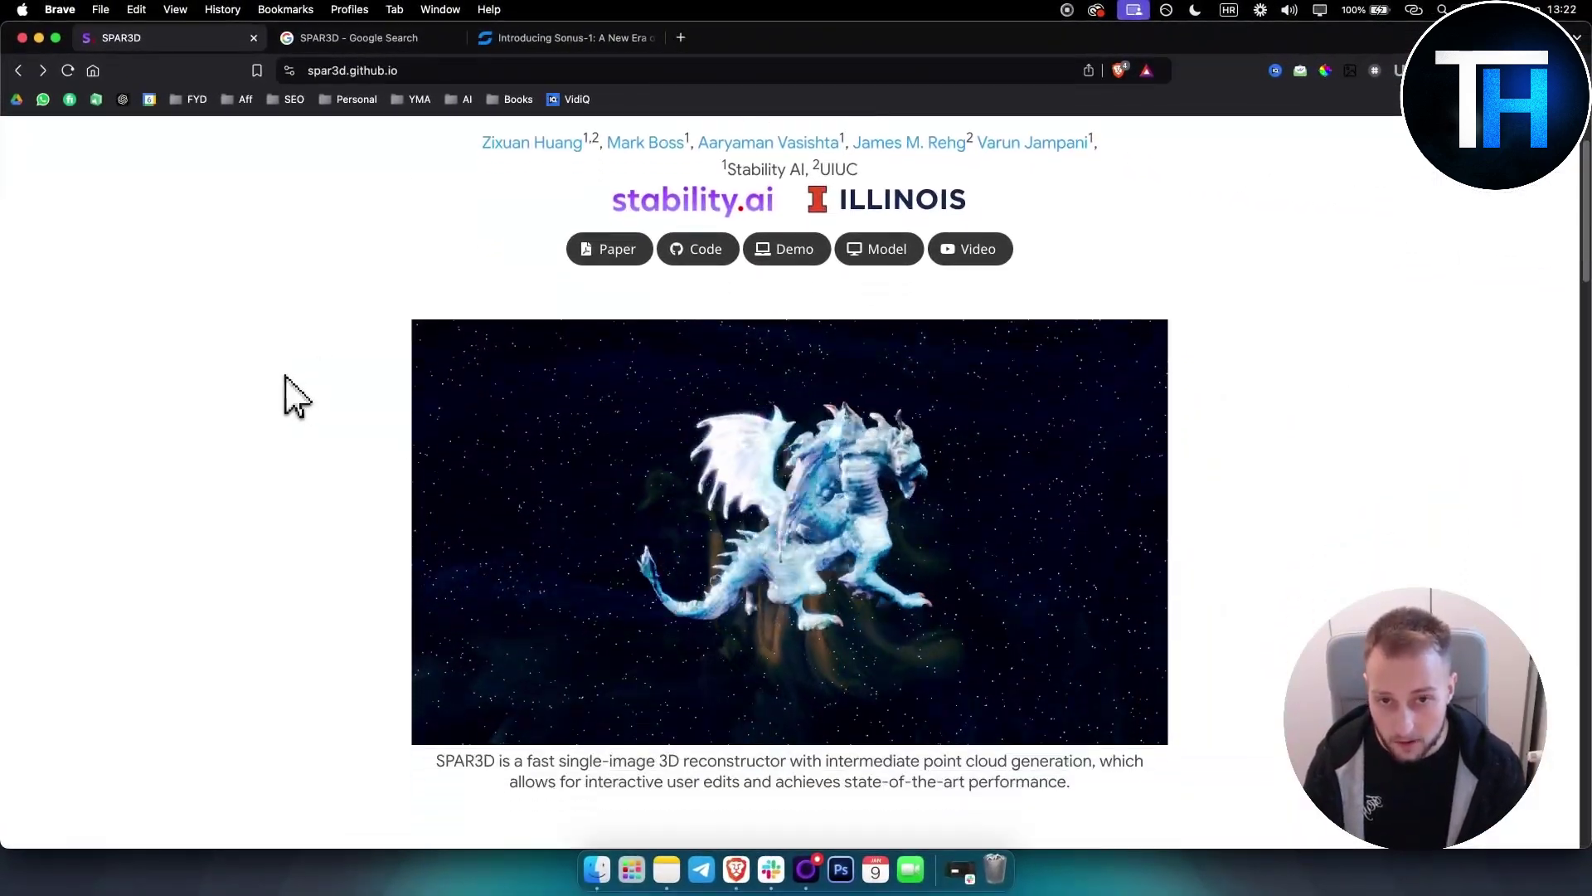
scroll(285, 379, "up", 1)
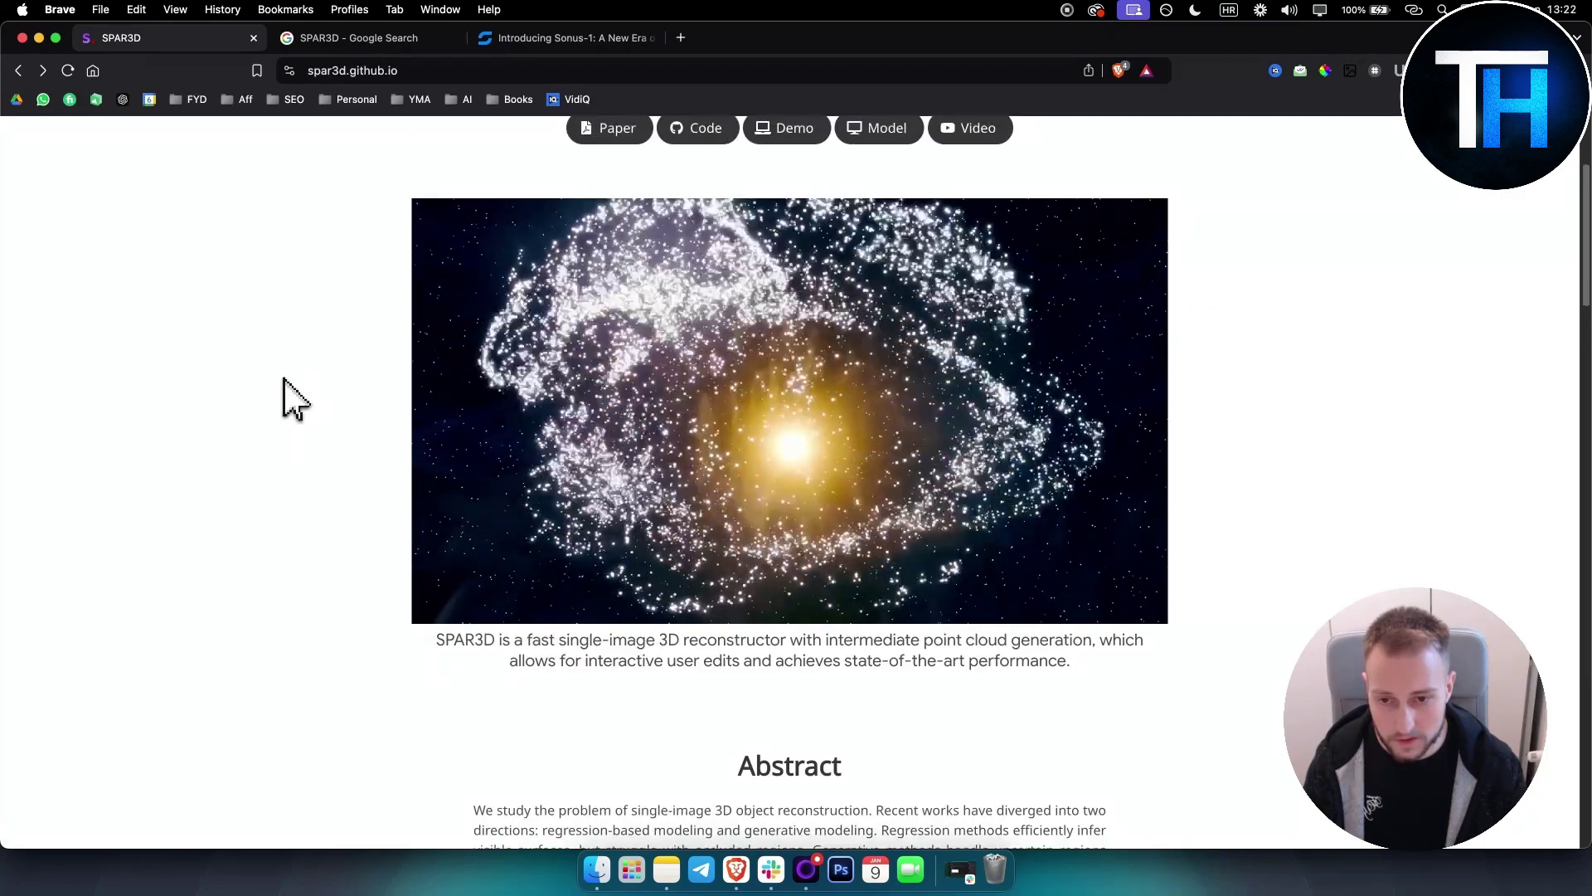
scroll(284, 382, "down", 5)
scroll(290, 401, "down", 10)
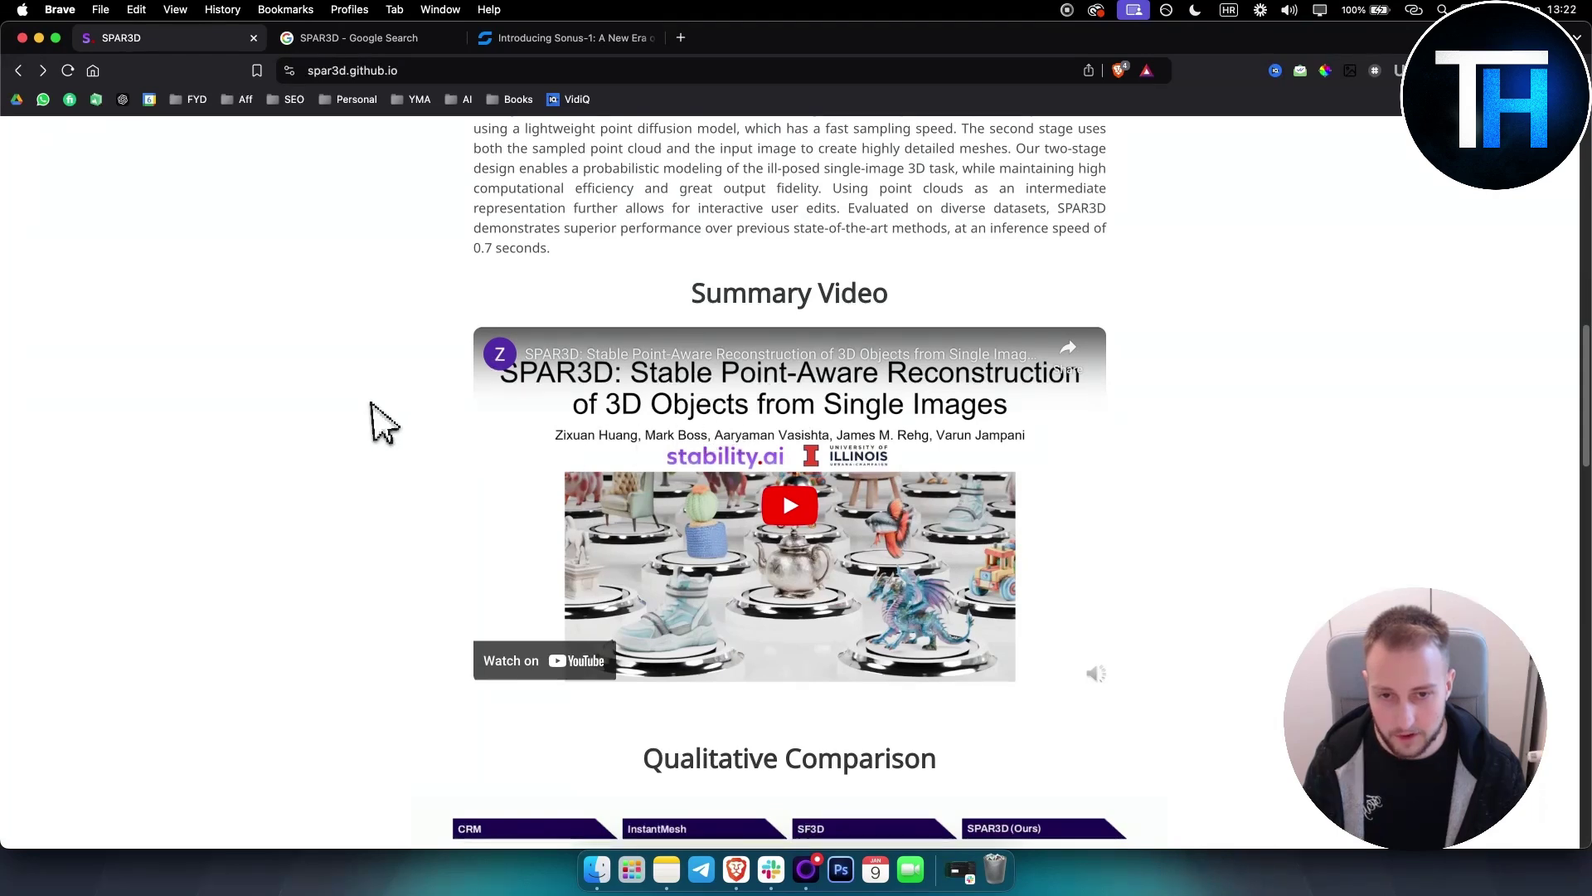
scroll(373, 421, "down", 1)
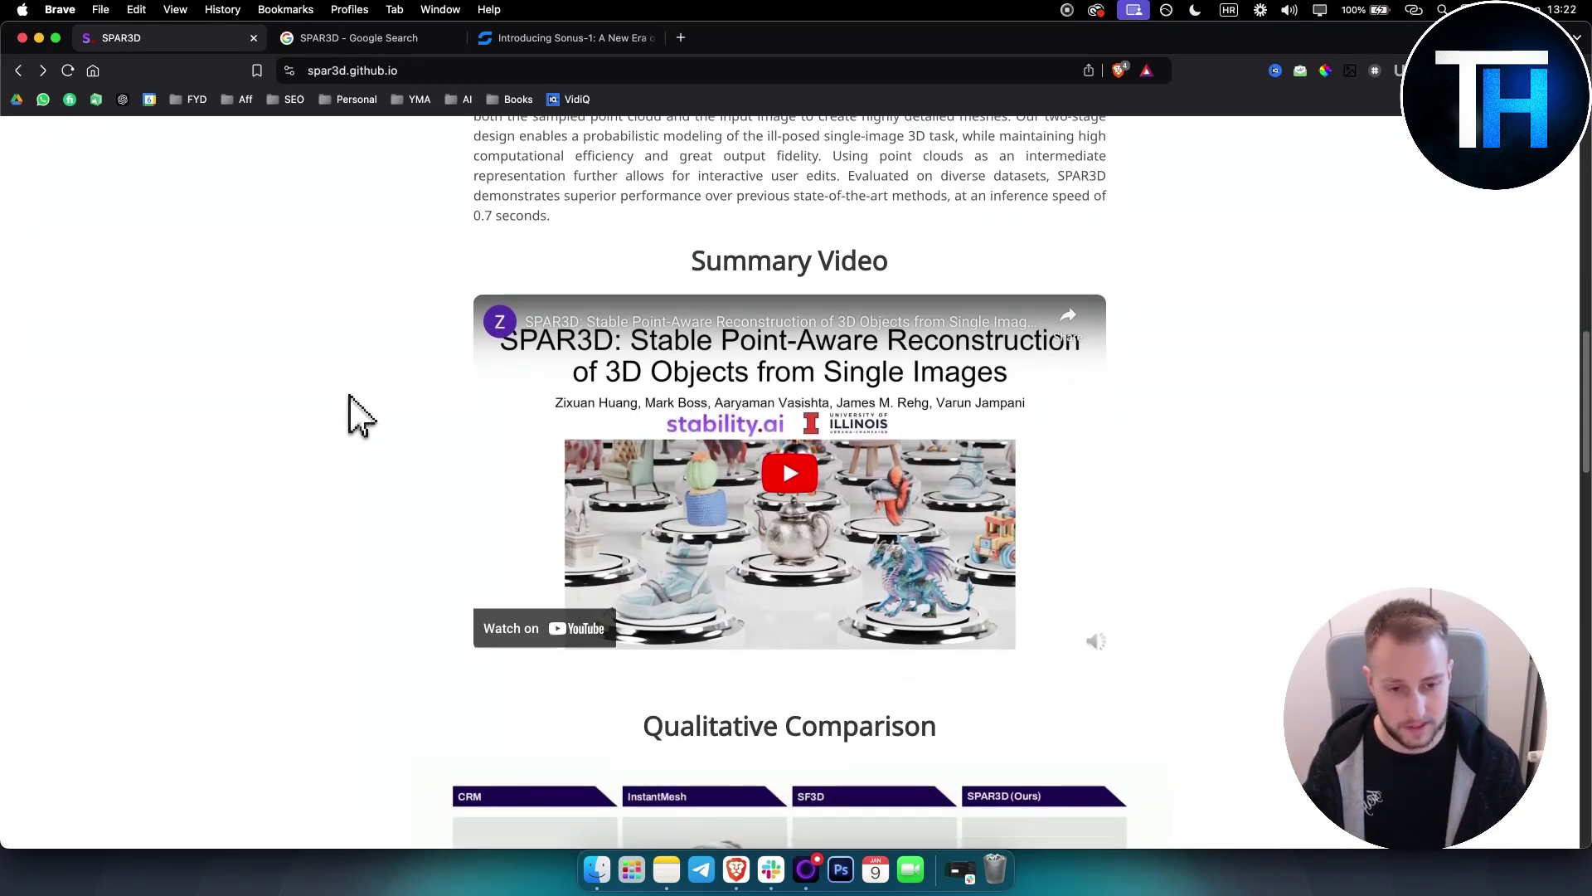
scroll(344, 410, "down", 4)
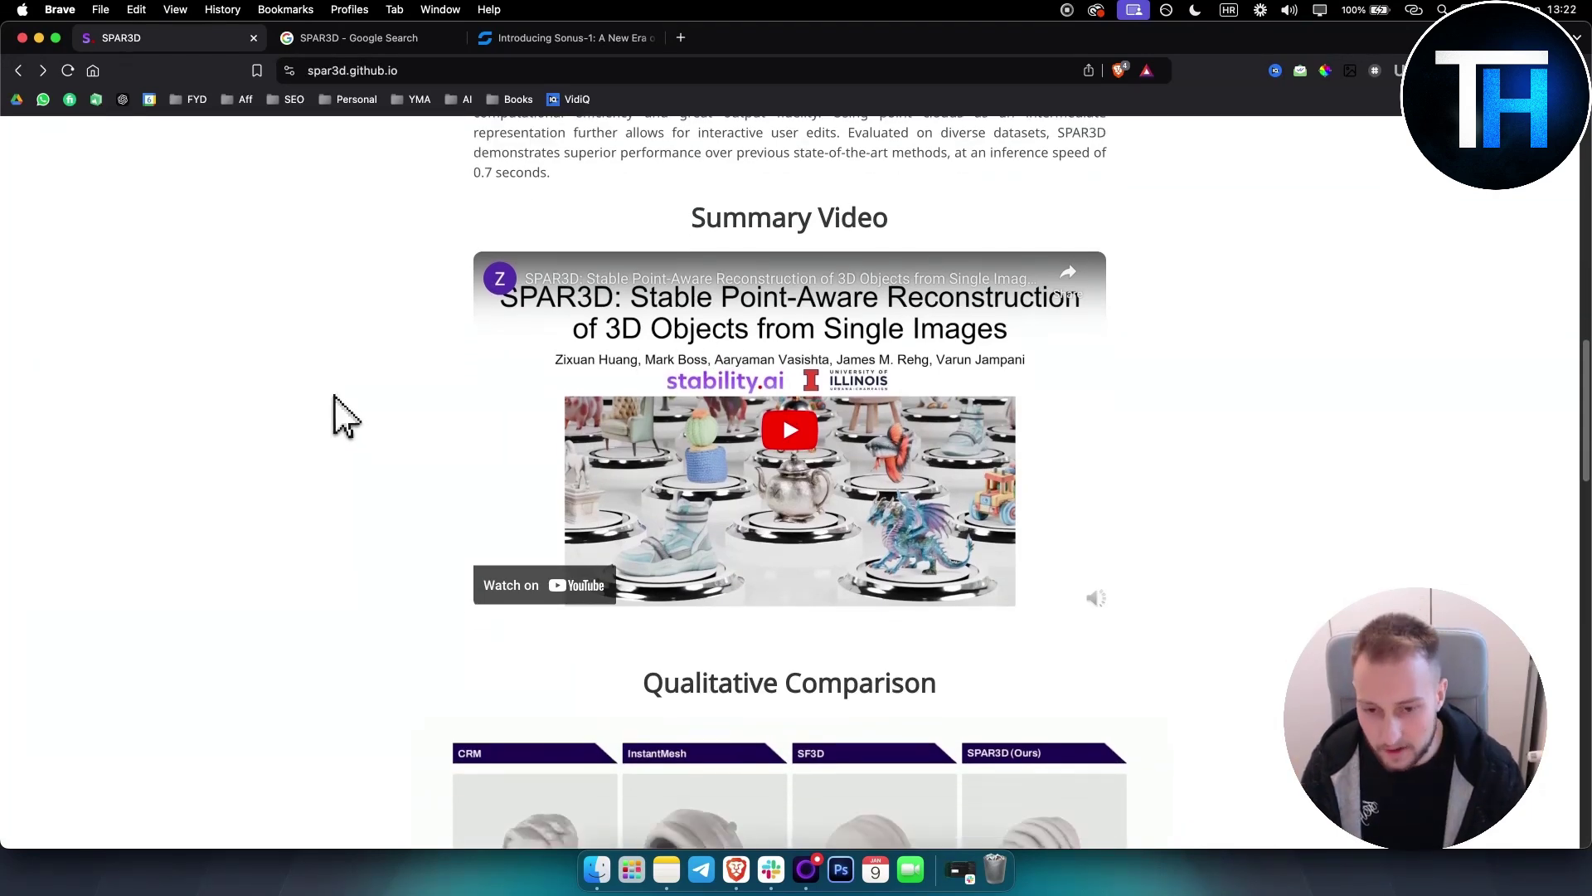
scroll(315, 406, "down", 12)
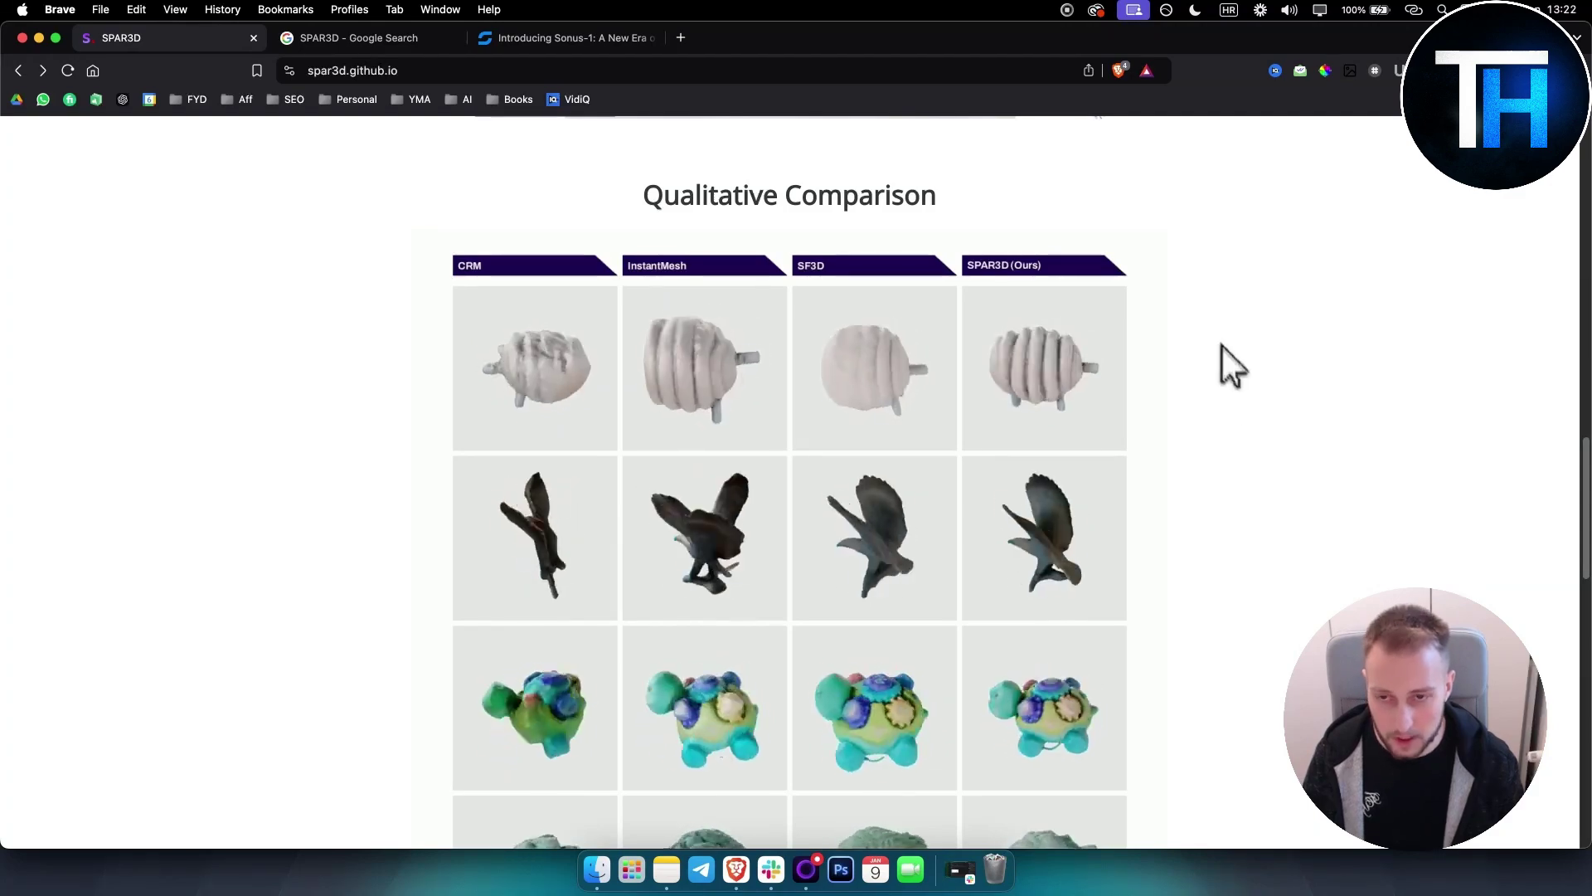
scroll(1219, 381, "down", 1)
scroll(1215, 435, "down", 12)
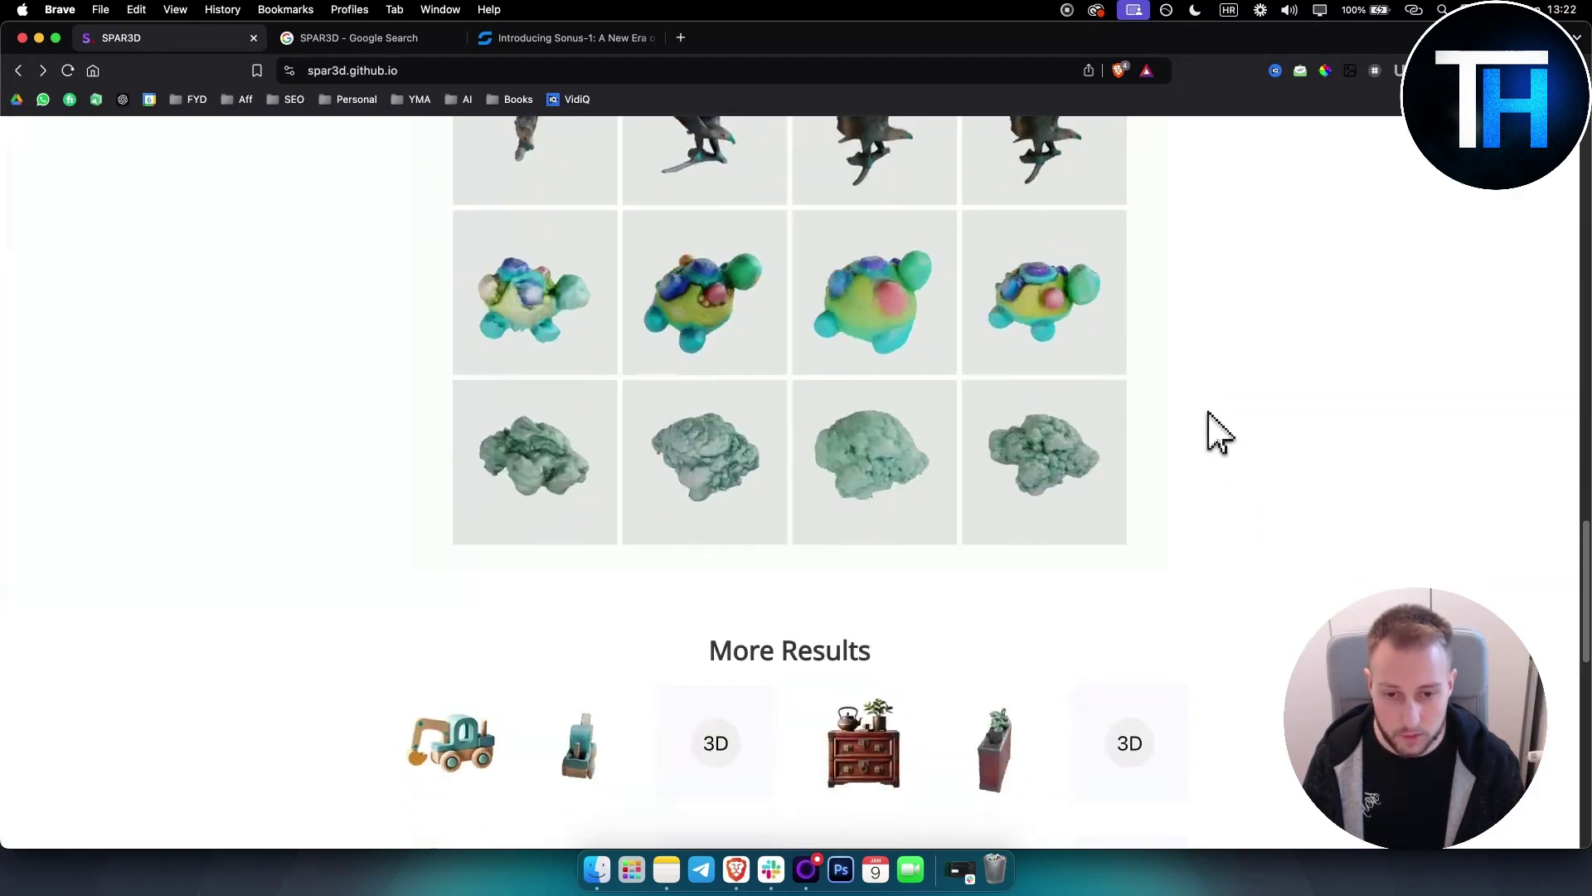
scroll(1215, 431, "down", 6)
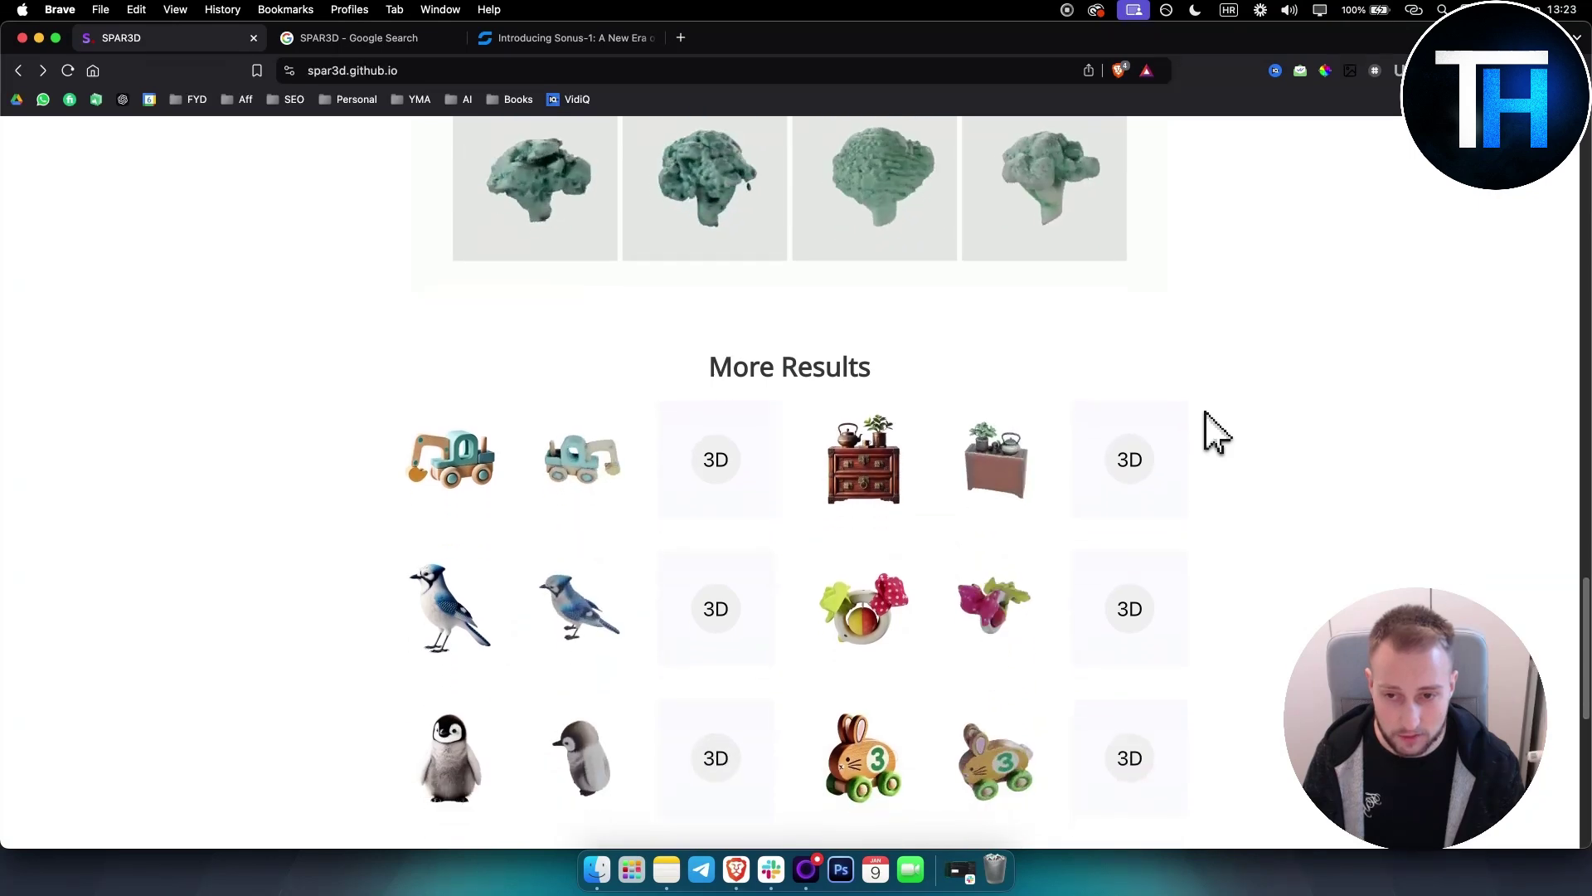
scroll(1215, 431, "down", 2)
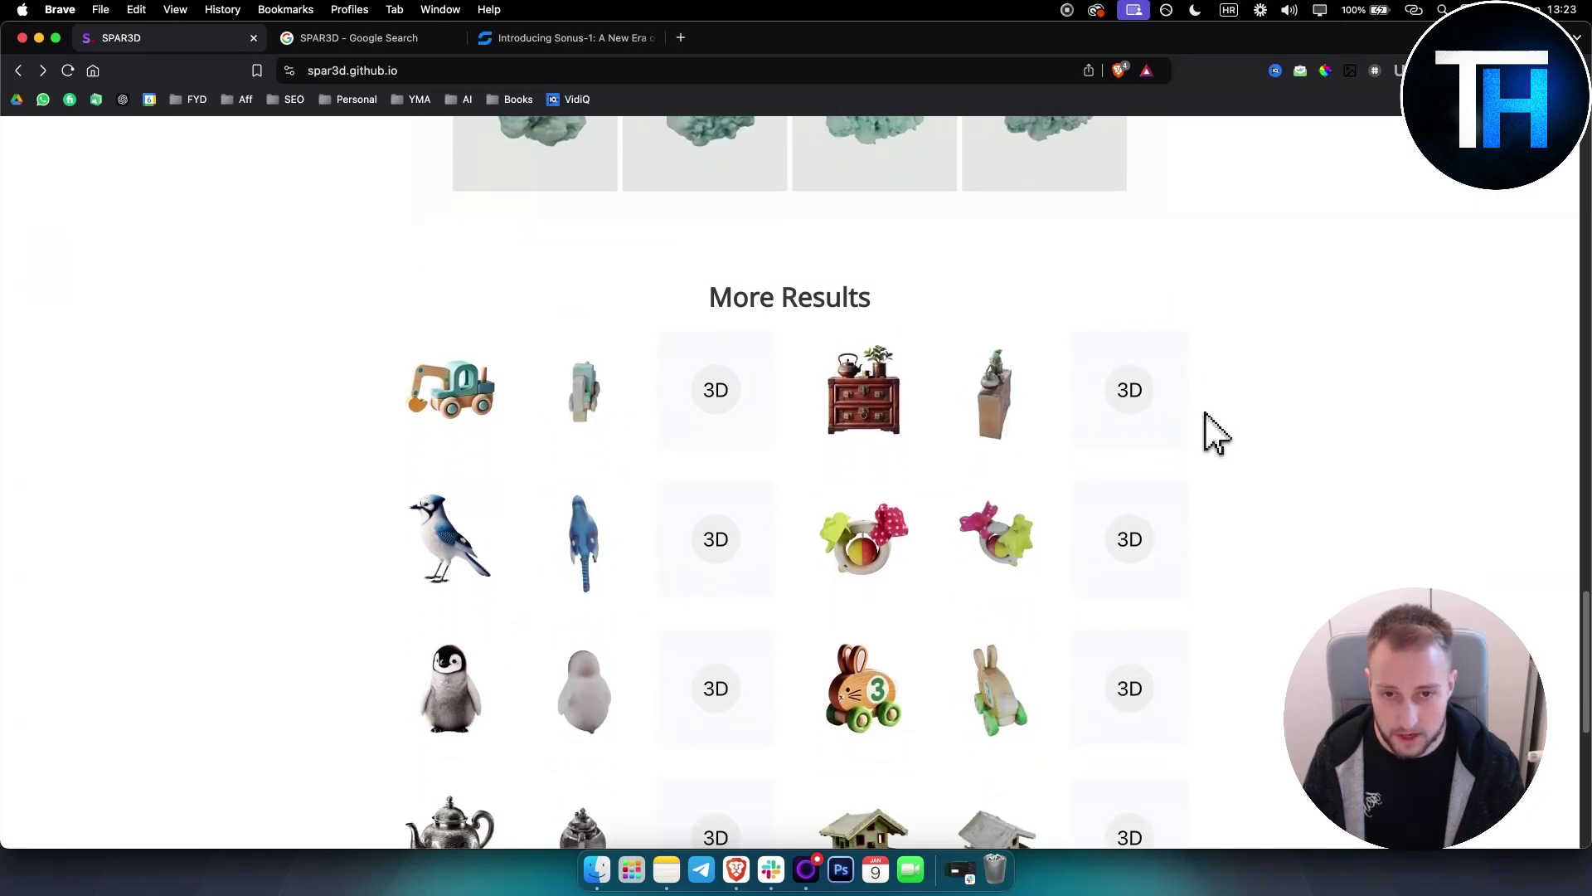
scroll(1214, 431, "down", 10)
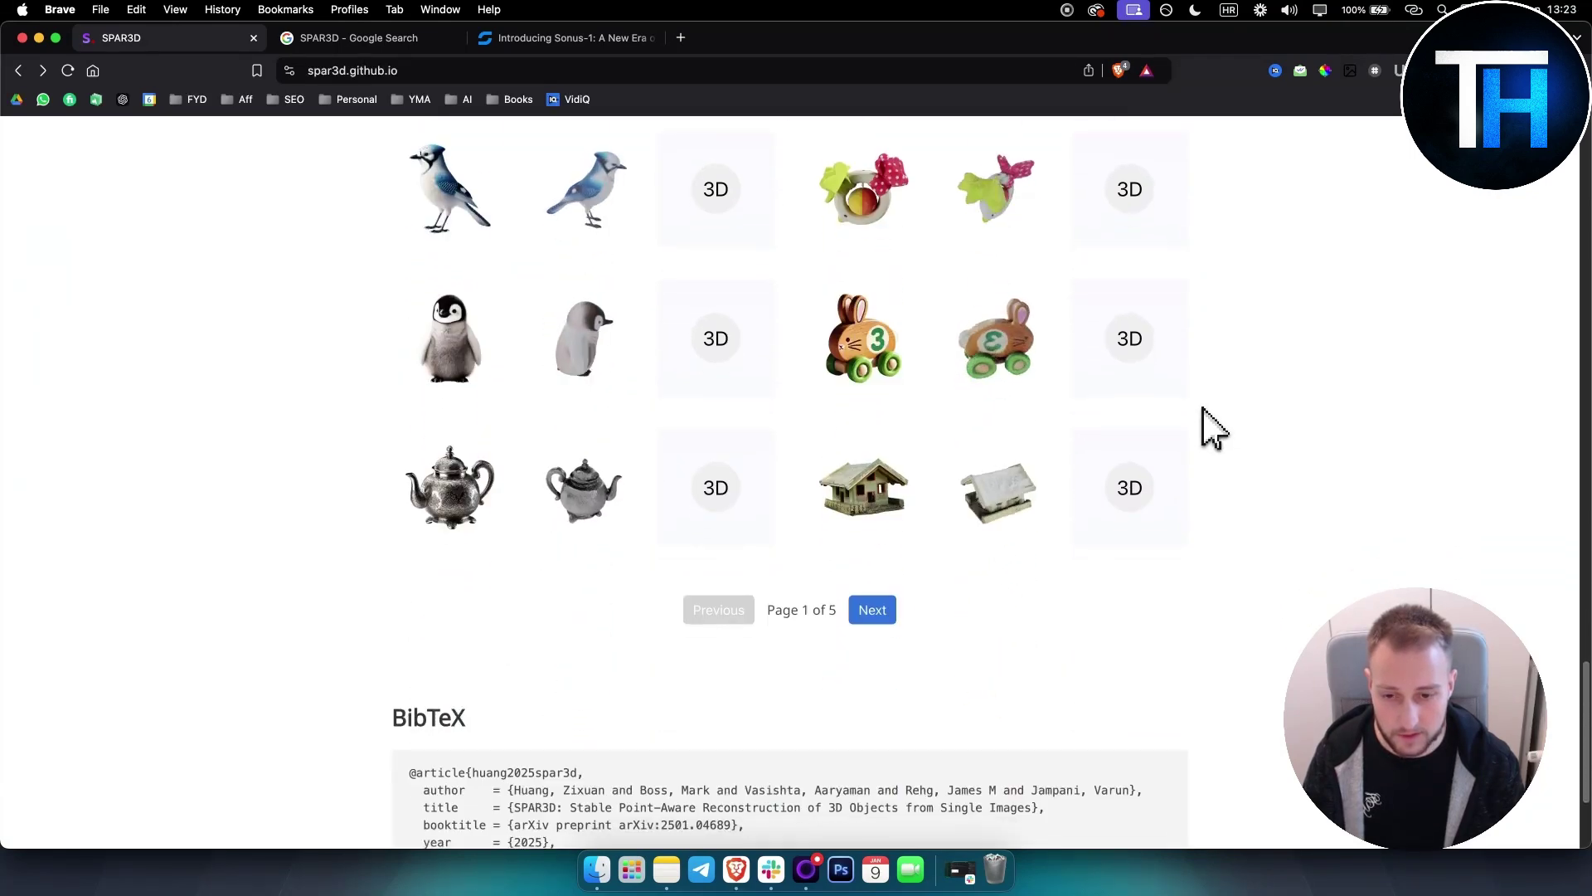
scroll(1215, 431, "down", 4)
scroll(1215, 436, "up", 20)
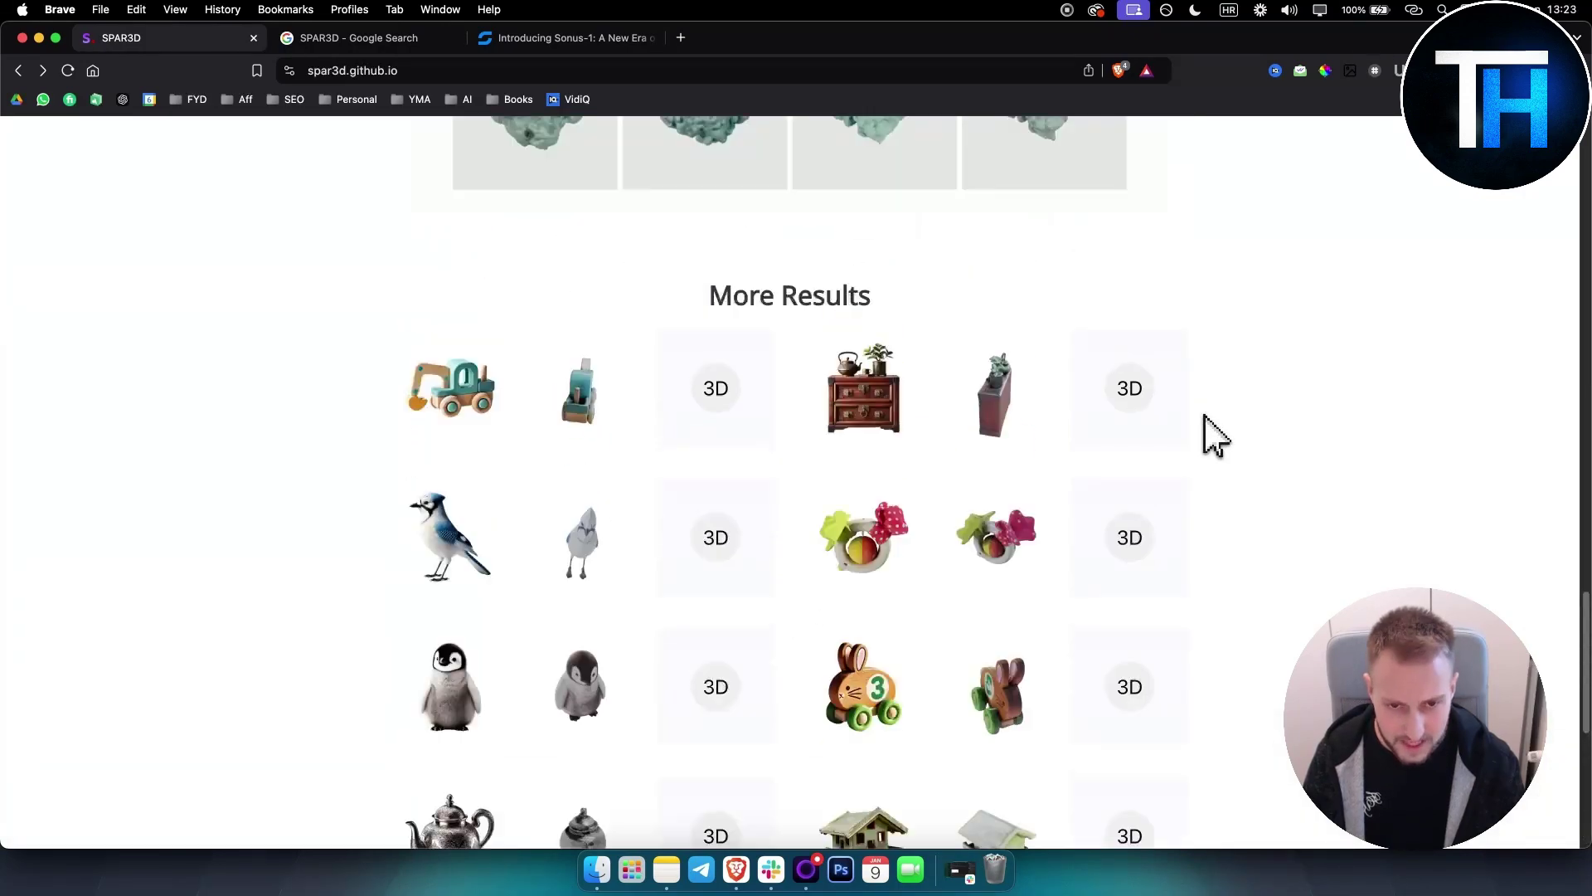
scroll(1215, 440, "up", 8)
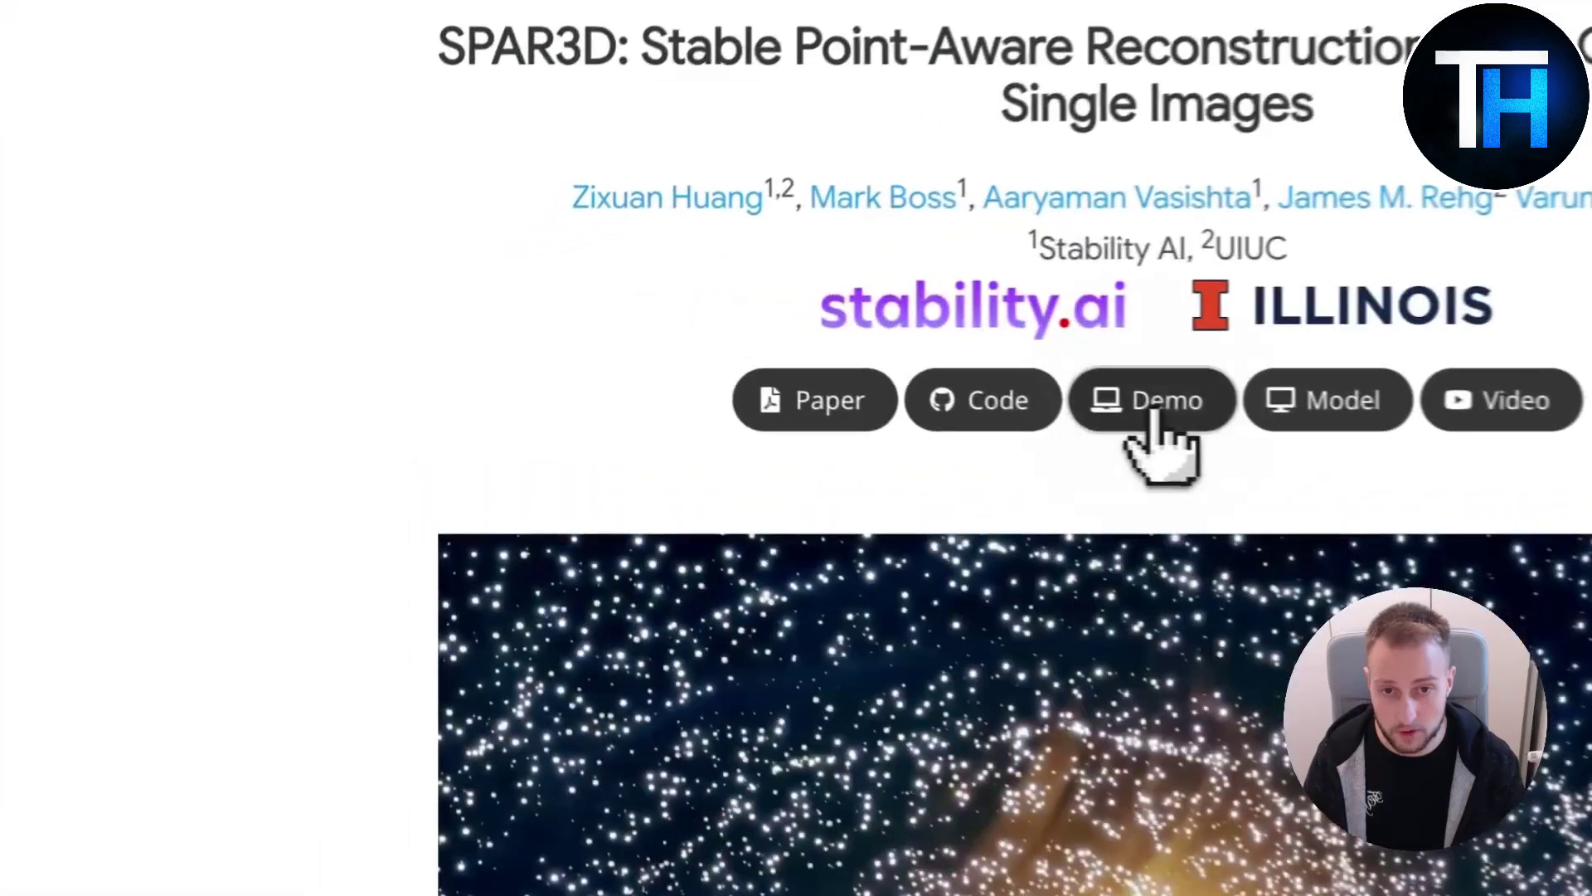
Open the online SPAR3D demo Space and select the opening sentence of its description.
left_click(782, 358)
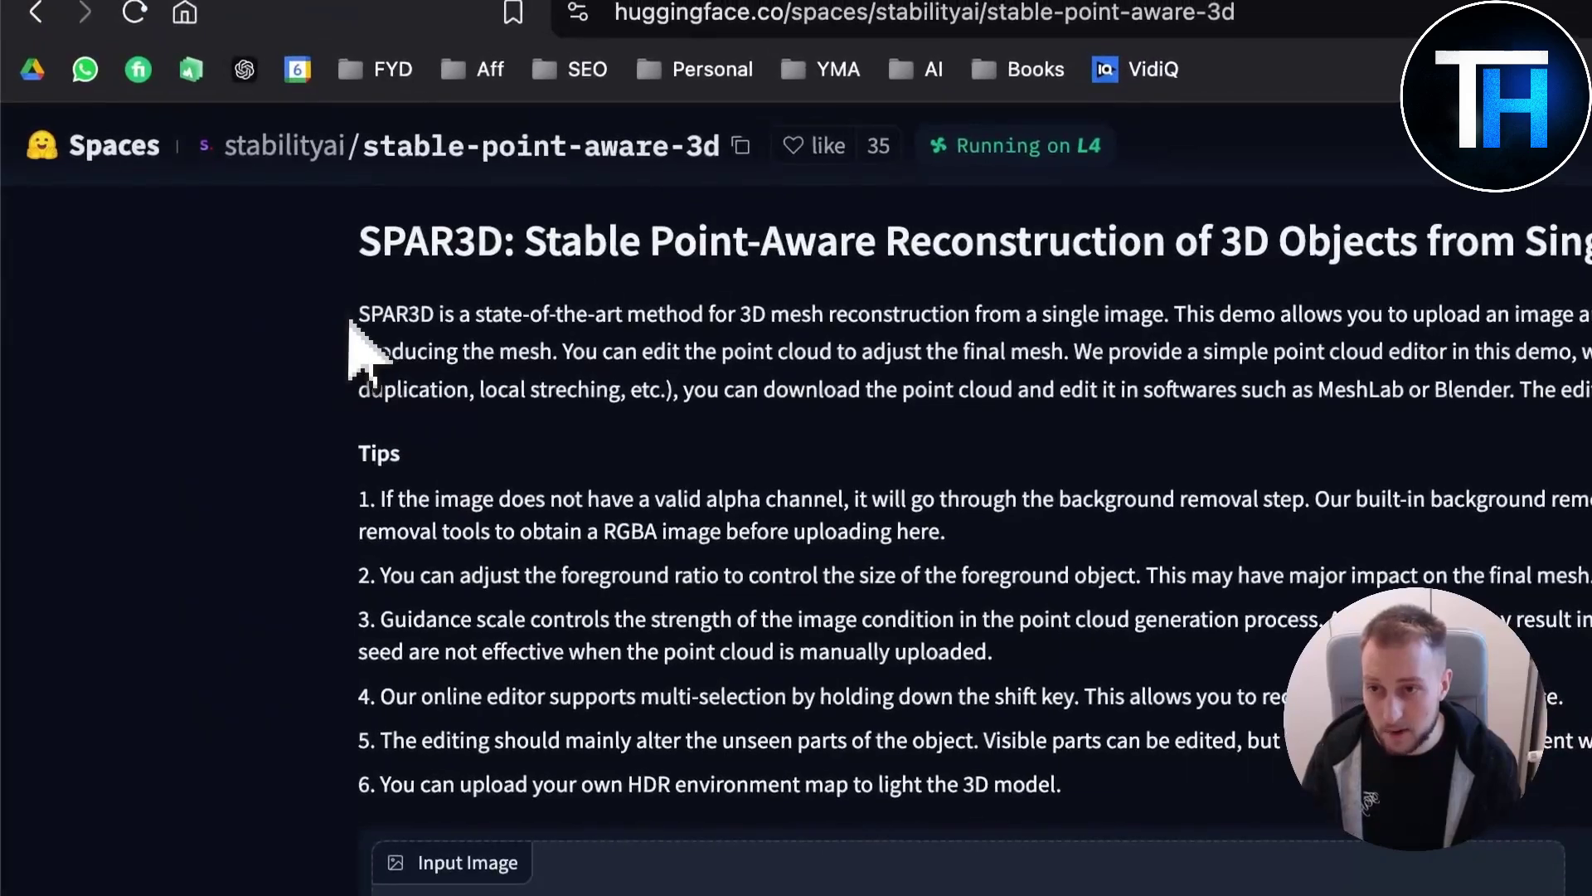
left_click_drag(357, 315, 537, 340)
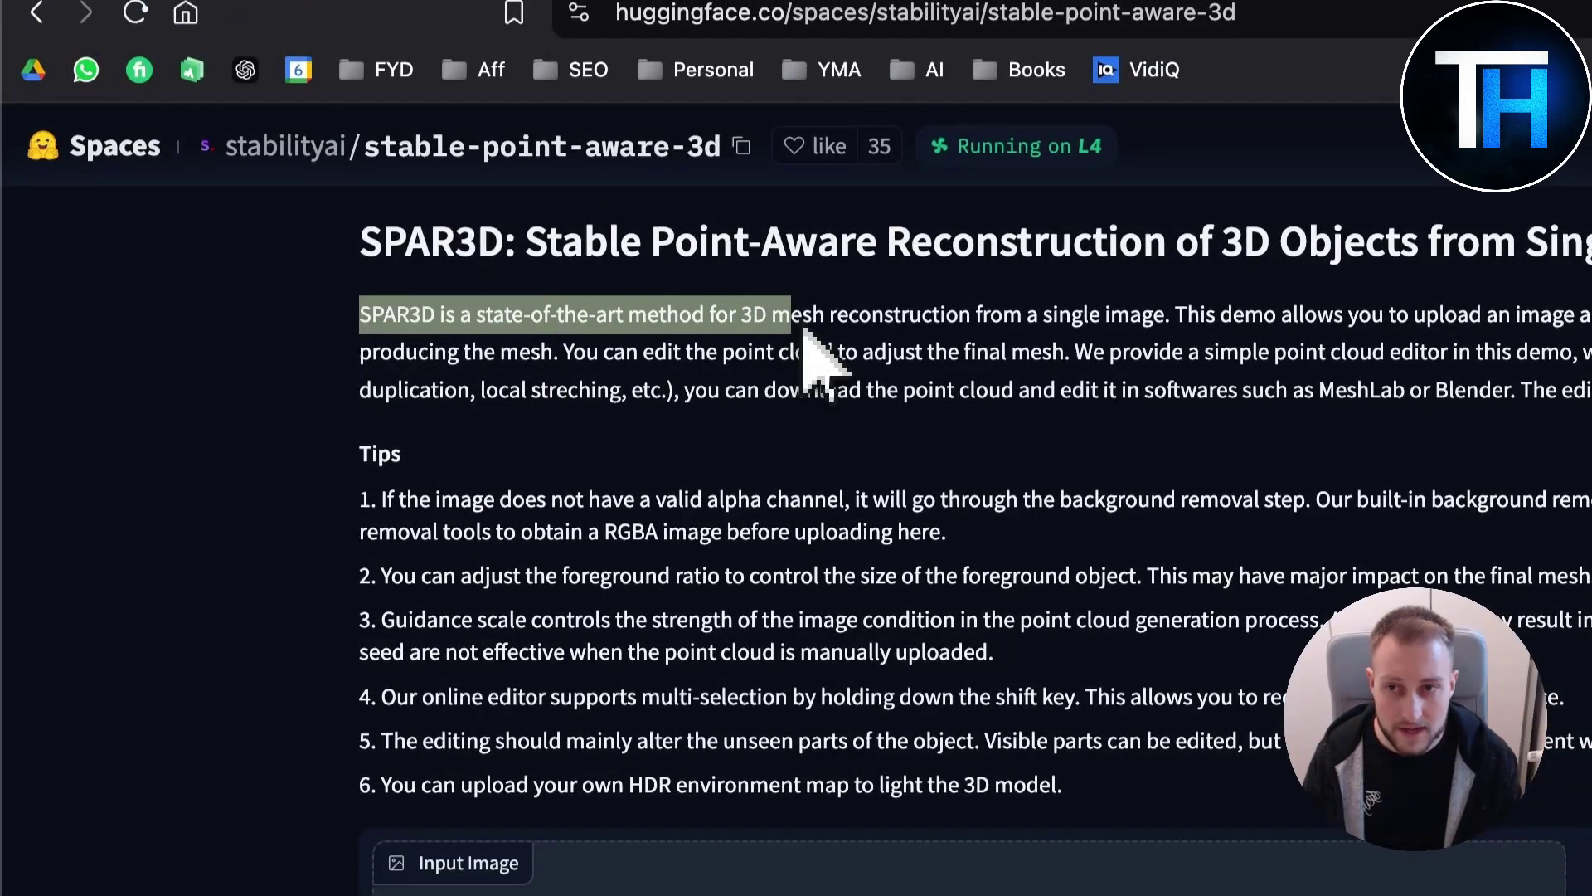
left_click_drag(929, 357, 1165, 331)
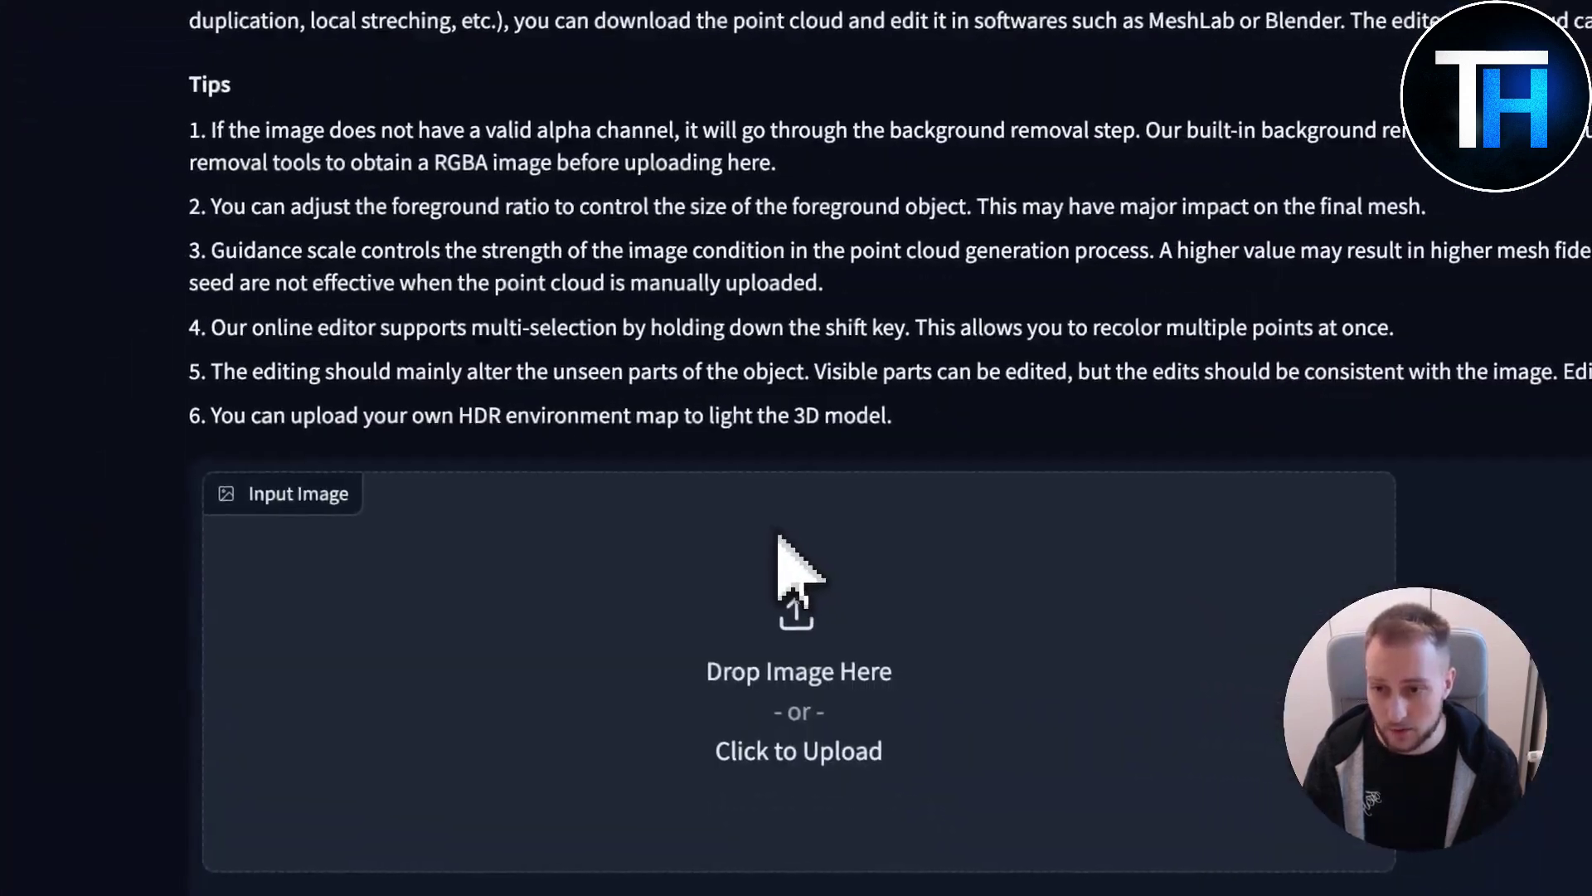
Scroll through the Input, Point Diffusion and Meshing settings down to the Examples row, leaving texture size at 1024.
scroll(680, 573, "down", 2)
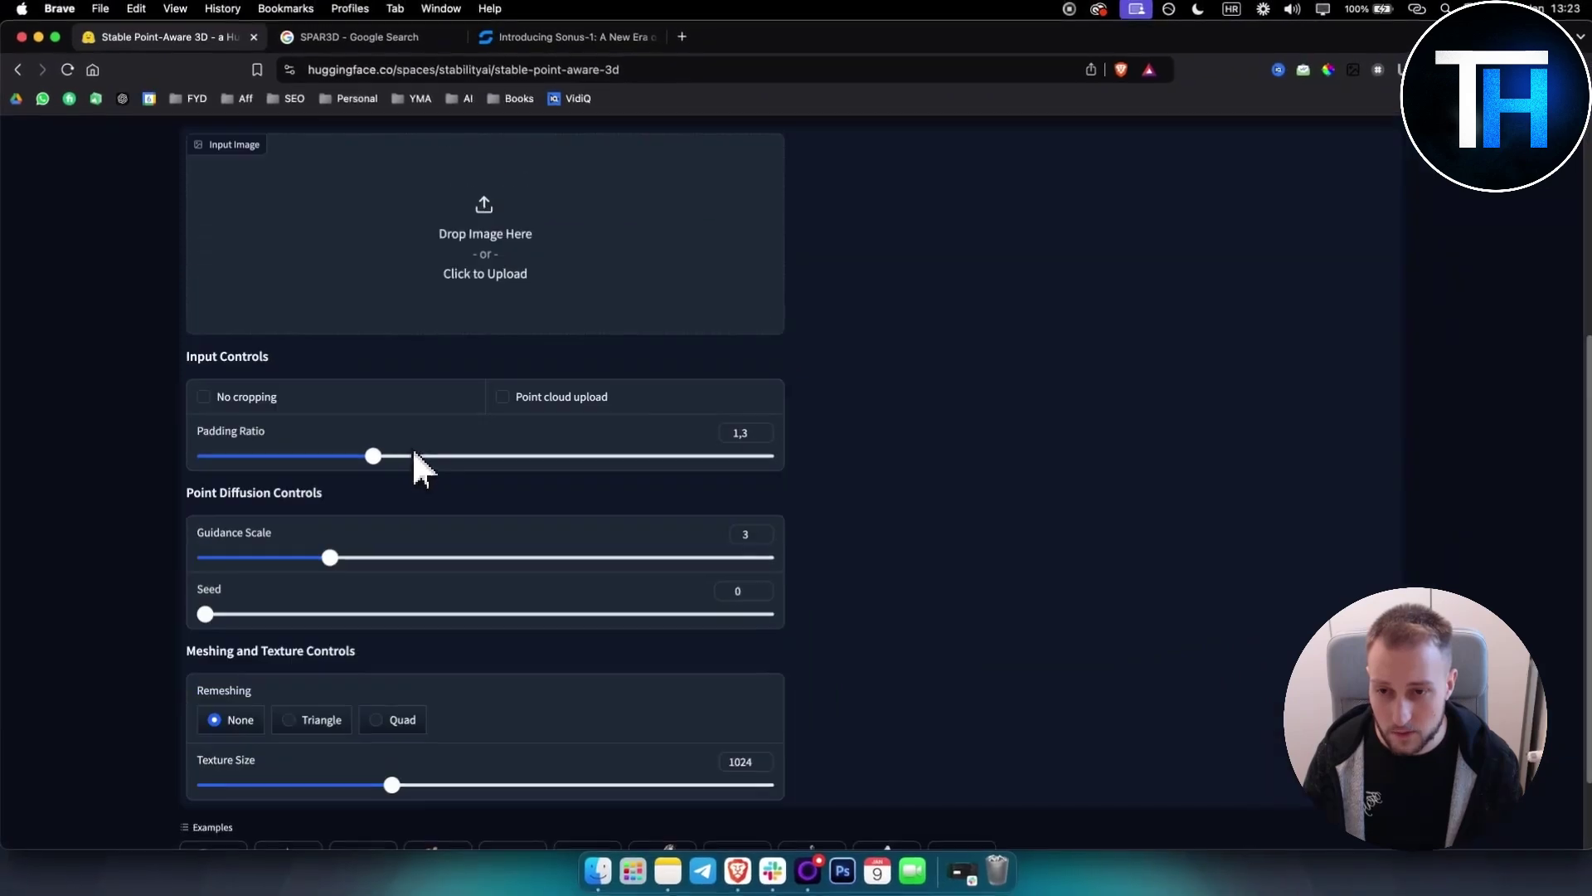
scroll(411, 451, "up", 3)
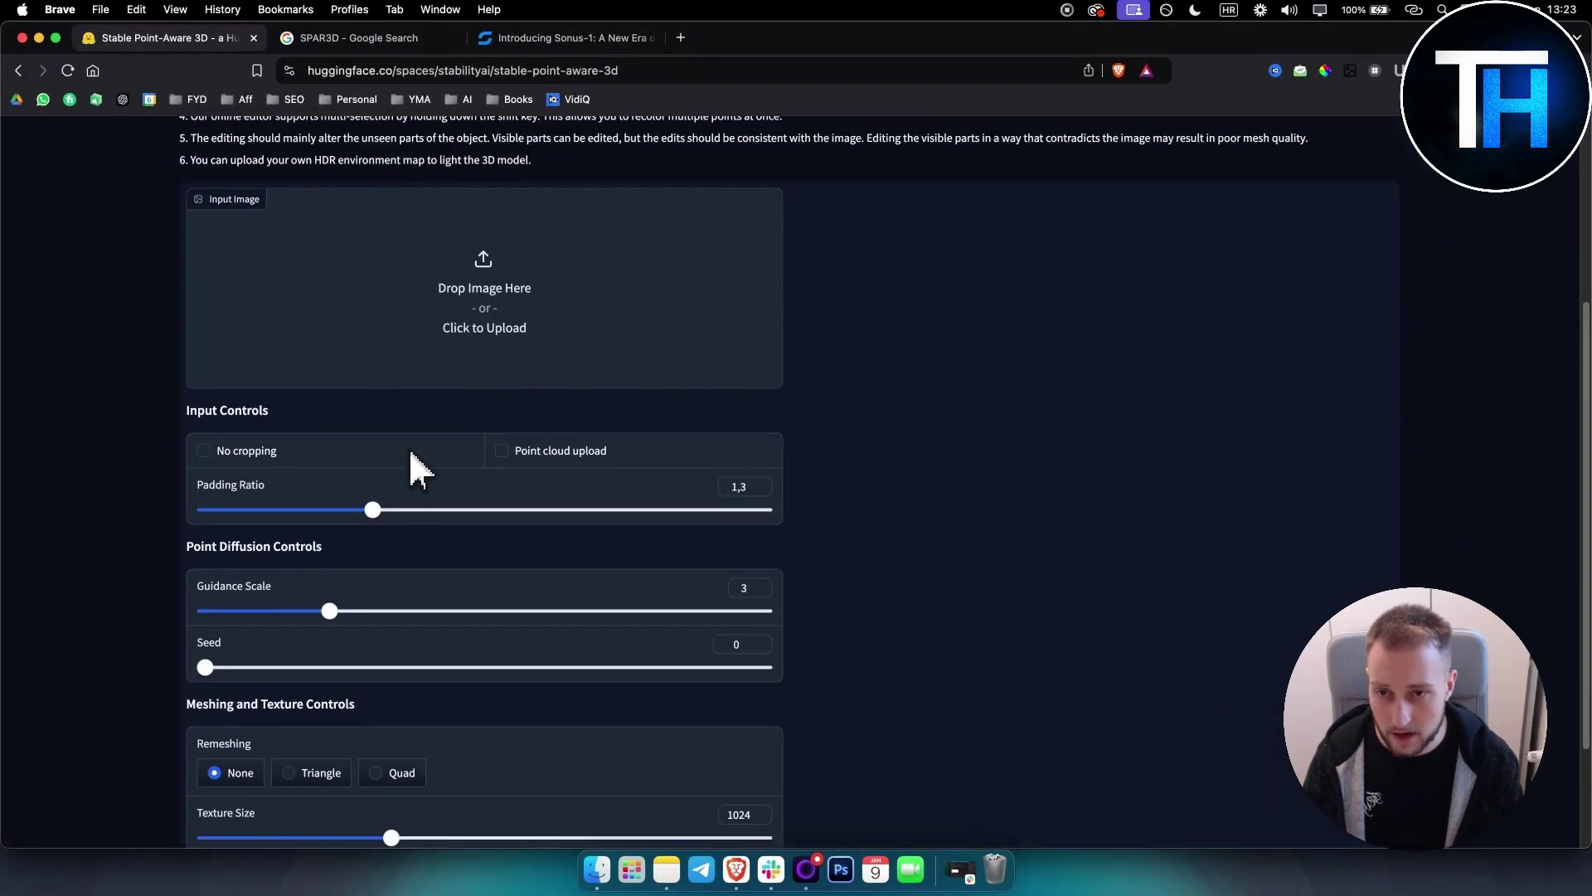
scroll(300, 464, "down", 4)
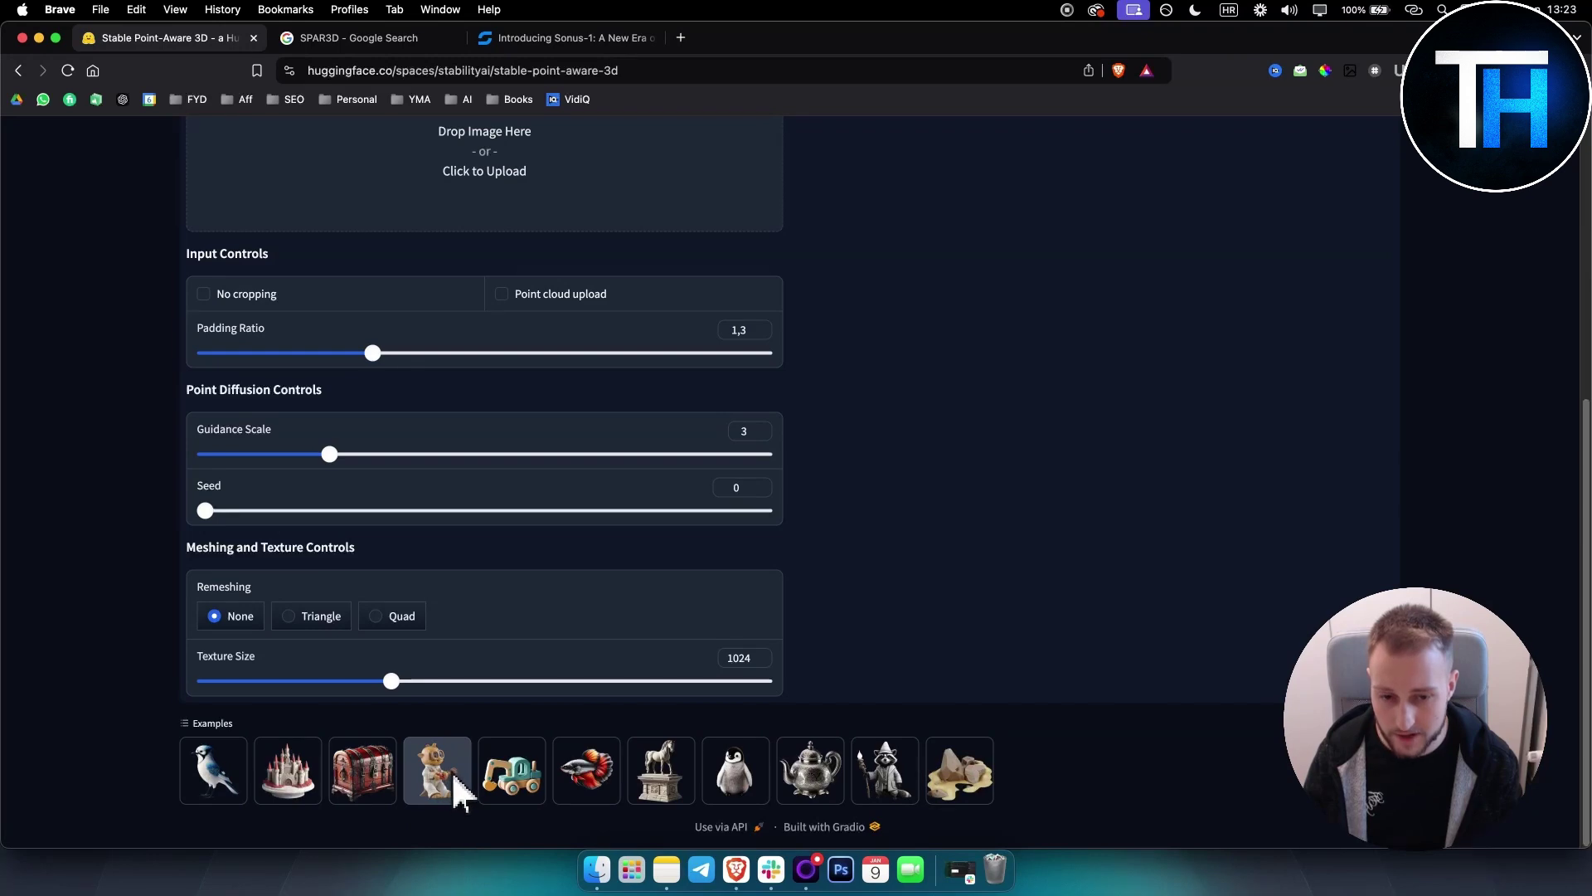
scroll(1020, 591, "up", 4)
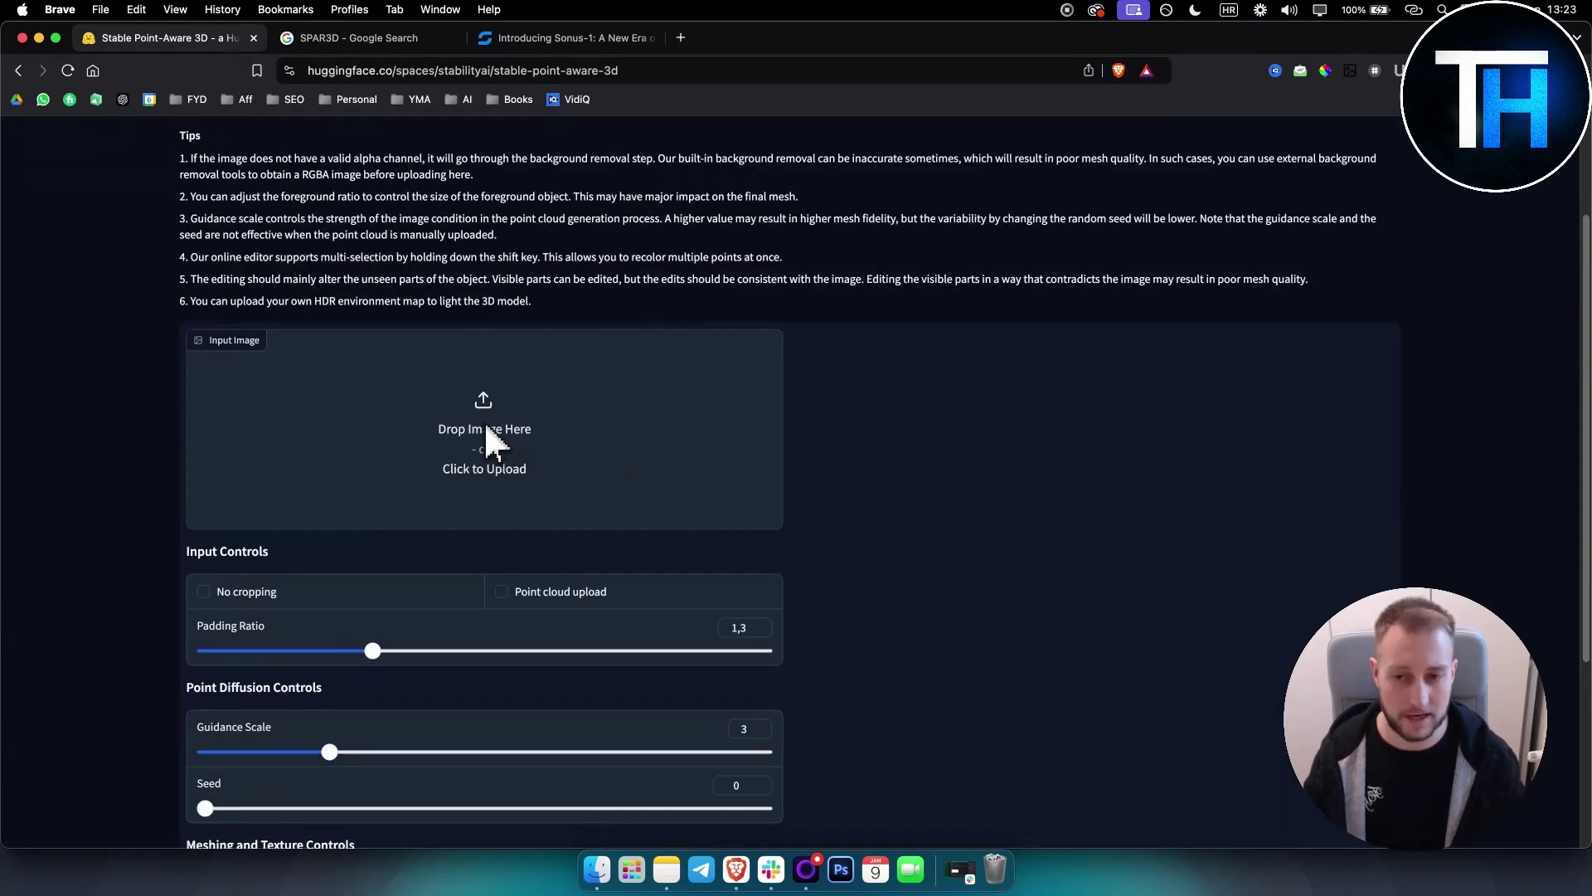
scroll(172, 548, "down", 1)
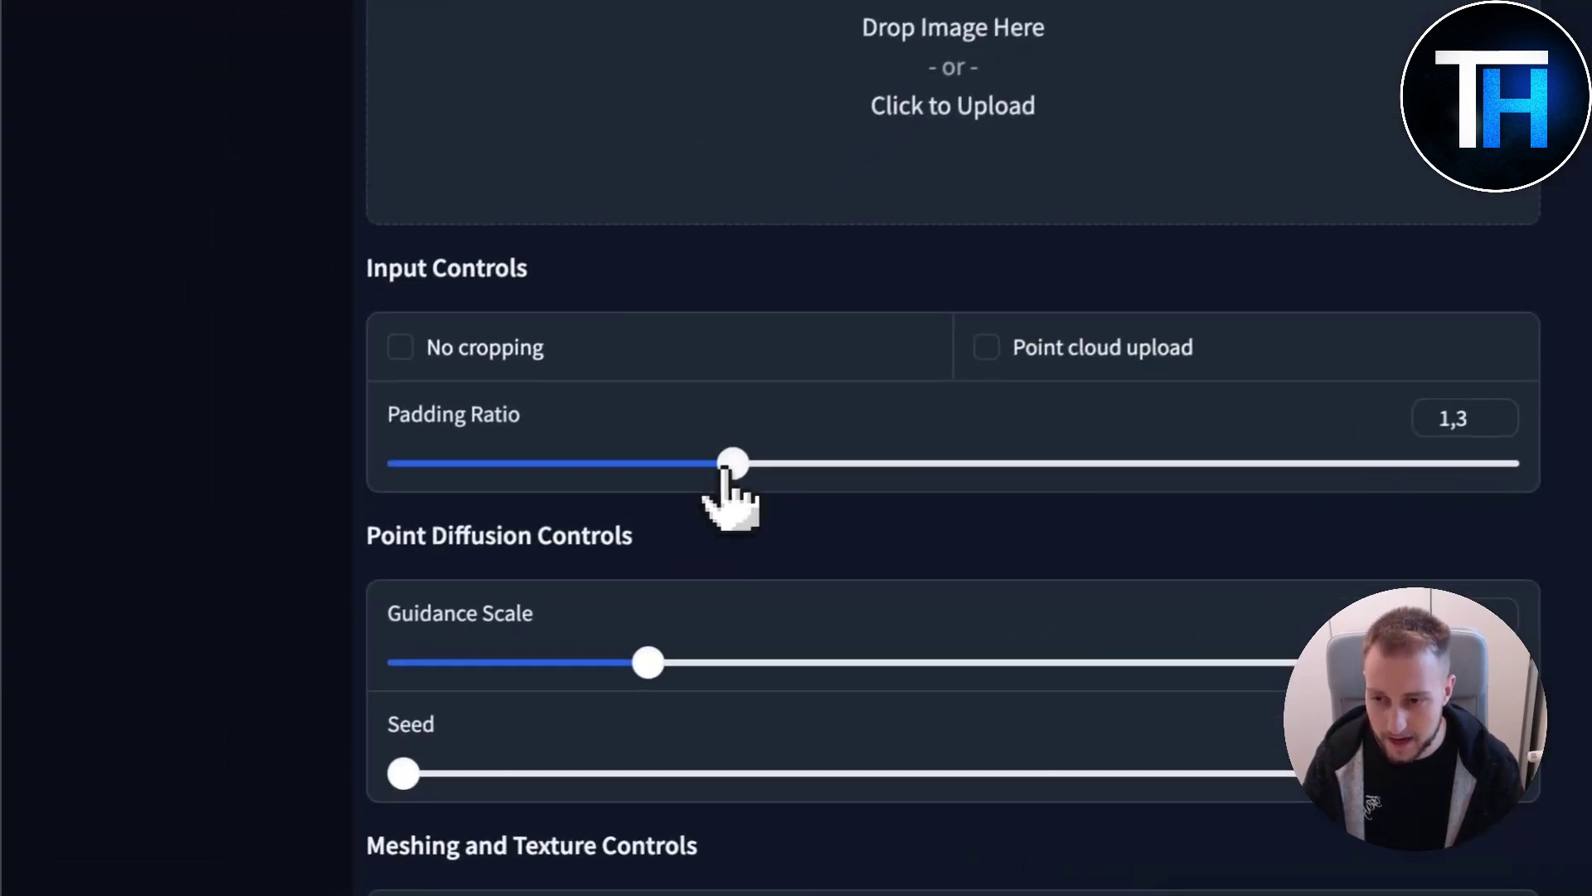
scroll(380, 655, "down", 3)
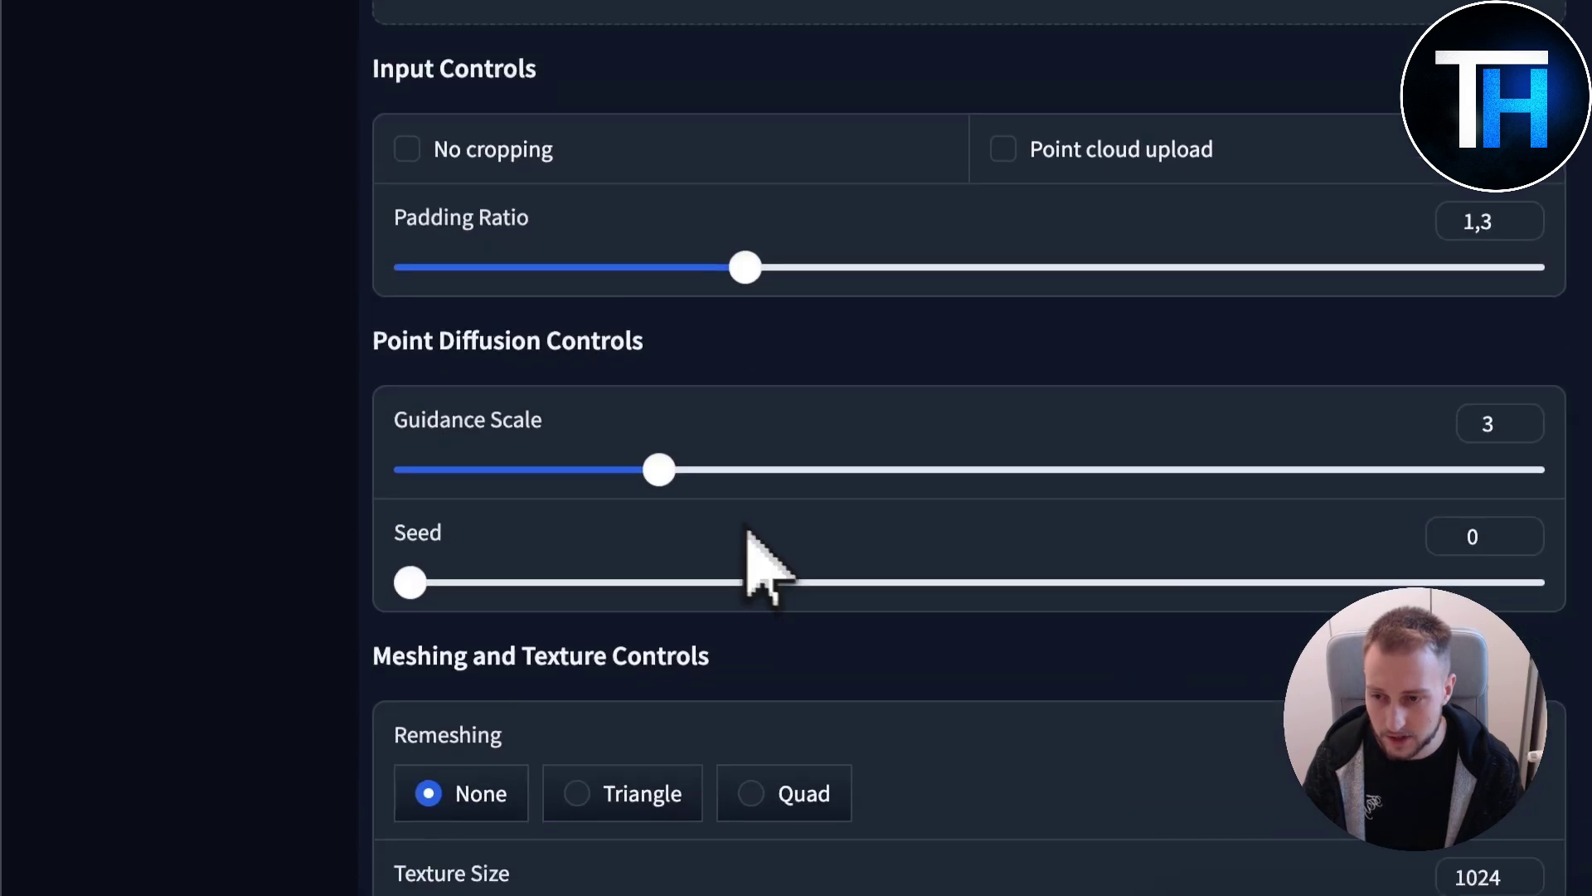
scroll(614, 427, "down", 2)
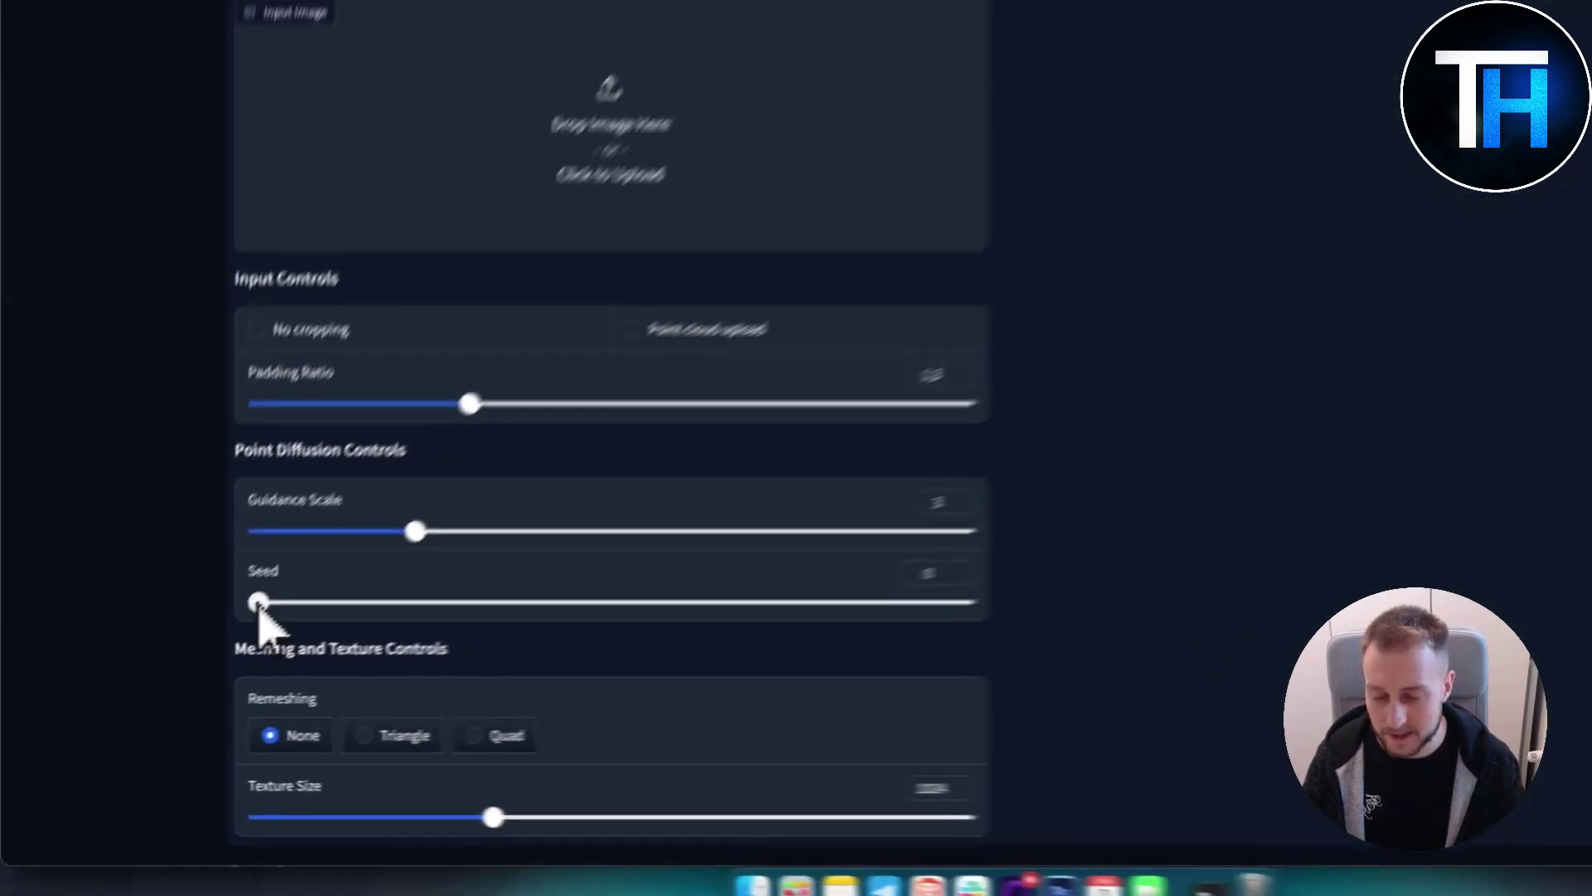
scroll(415, 622, "down", 2)
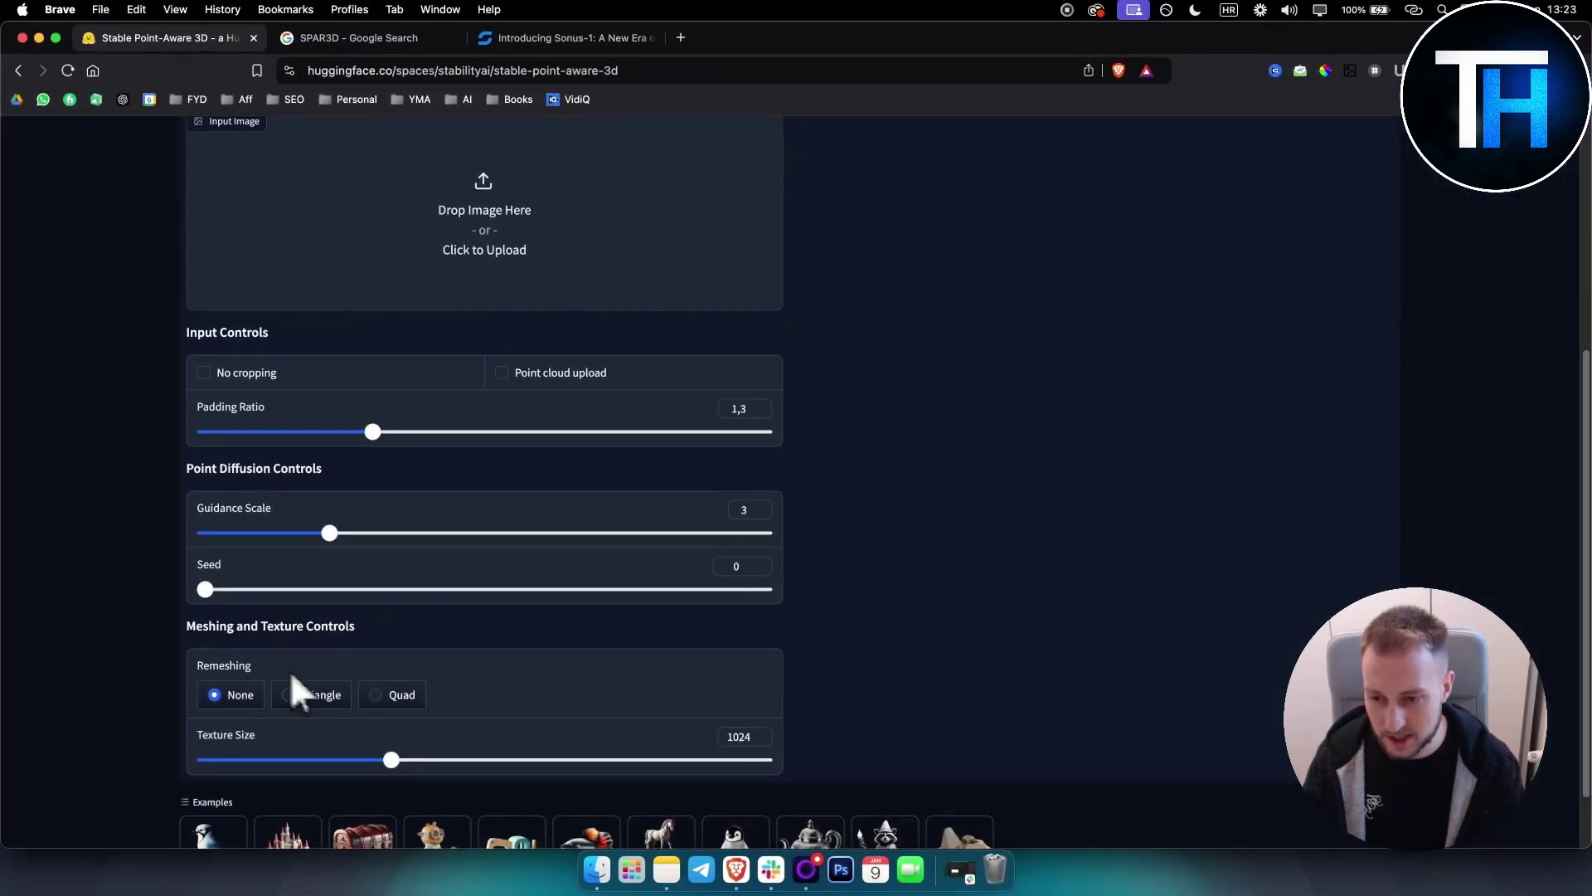
scroll(481, 725, "down", 2)
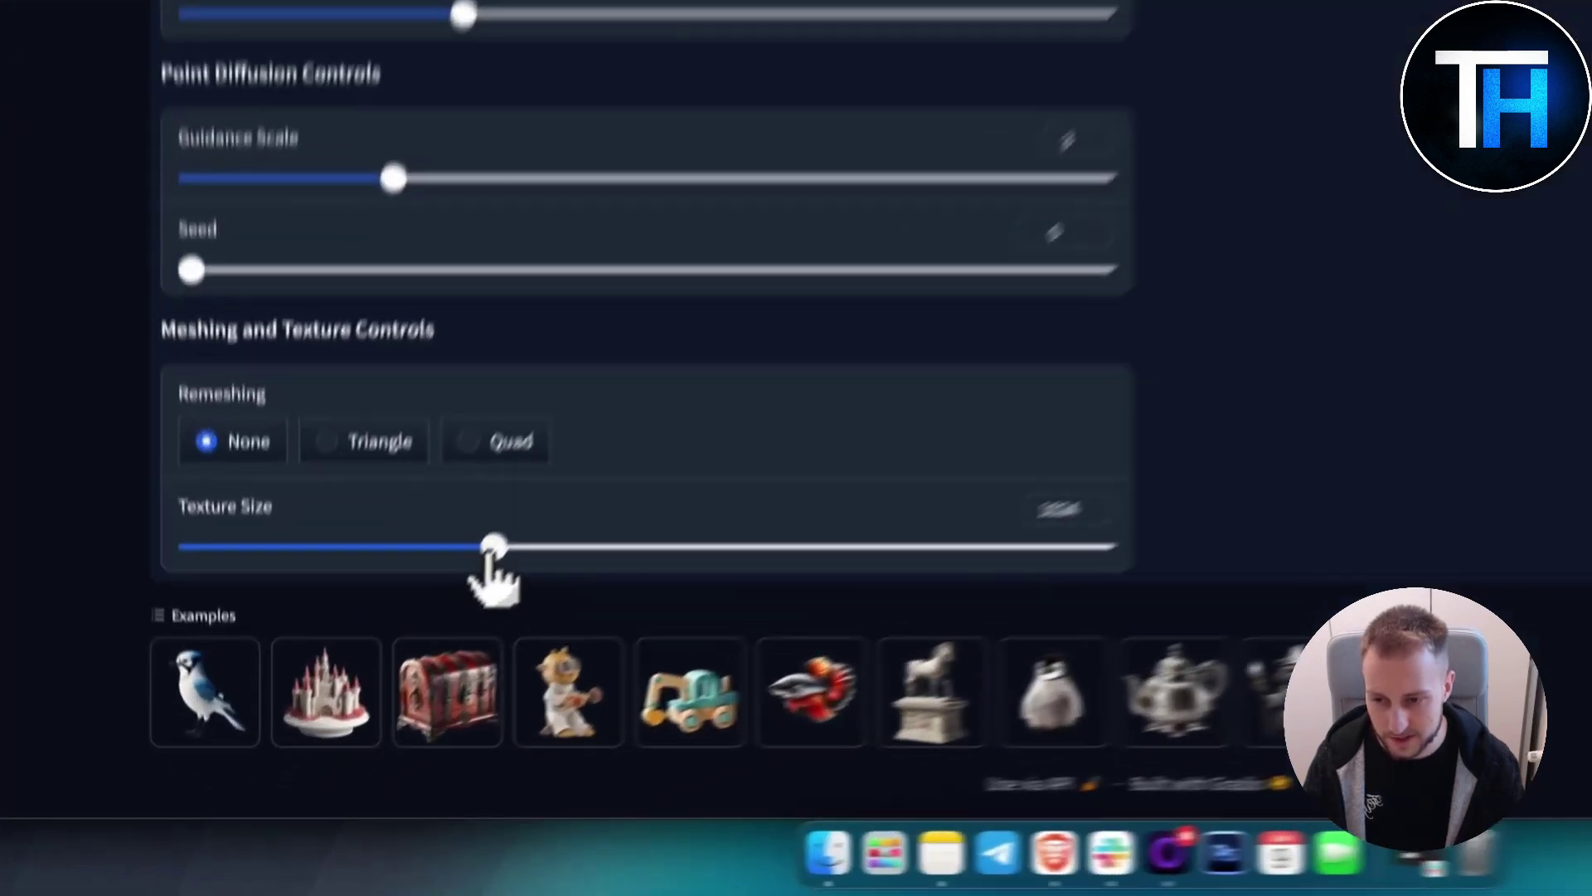
mouse_move(390, 697)
left_mouse_down()
mouse_move(431, 701)
mouse_move(388, 698)
left_mouse_up()
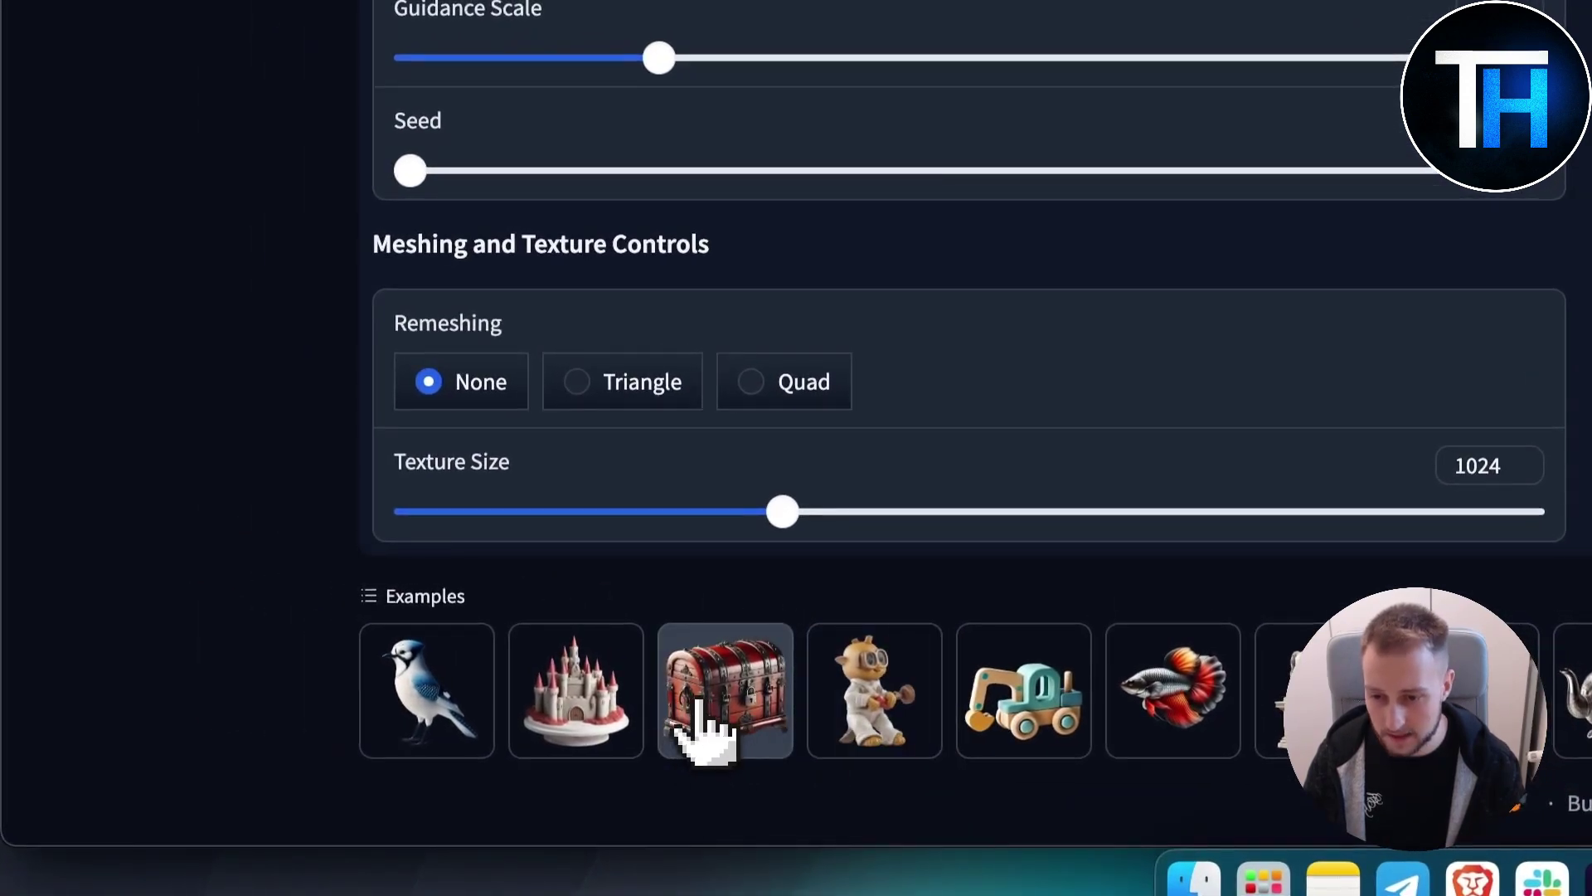
Load the red treasure chest example as the input image.
left_click(703, 734)
scroll(722, 721, "down", 7)
scroll(810, 249, "up", 7)
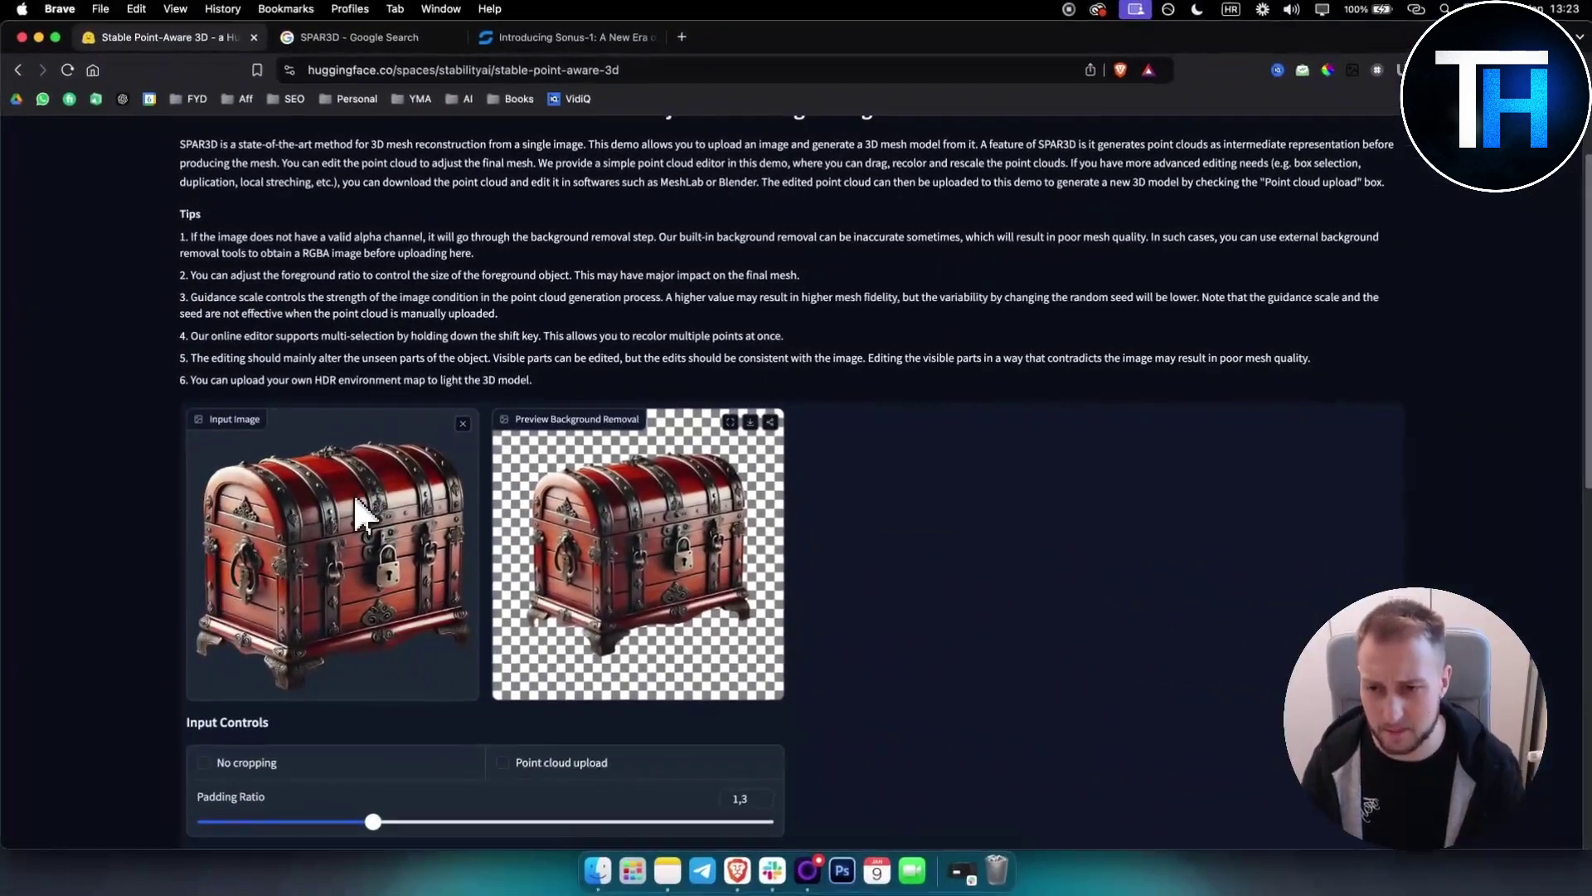
scroll(347, 505, "down", 1)
scroll(341, 514, "up", 2)
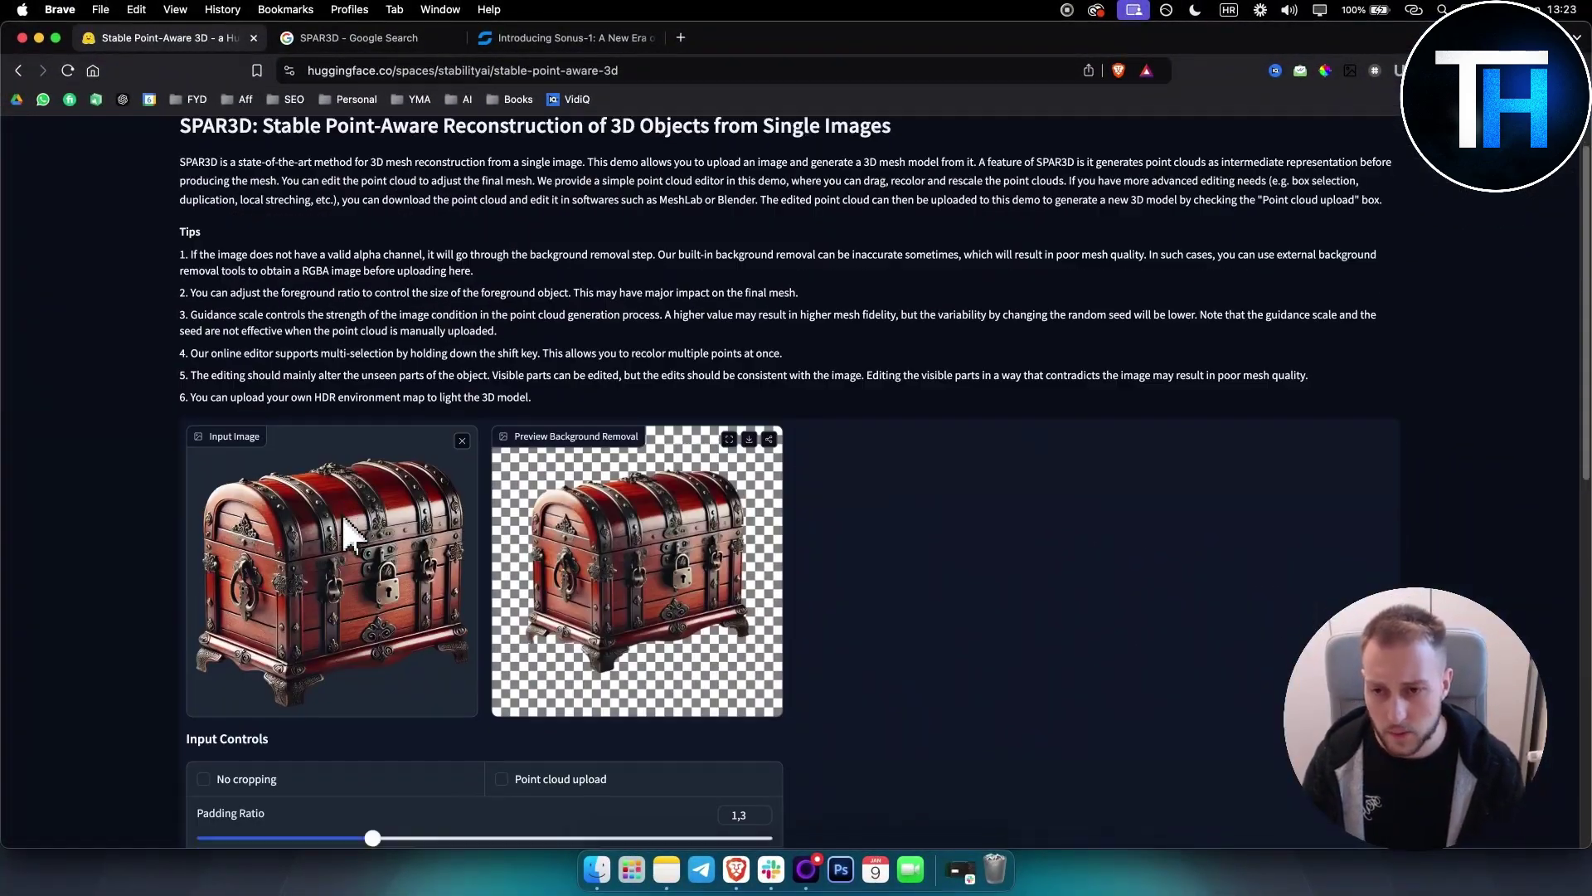
scroll(341, 514, "down", 2)
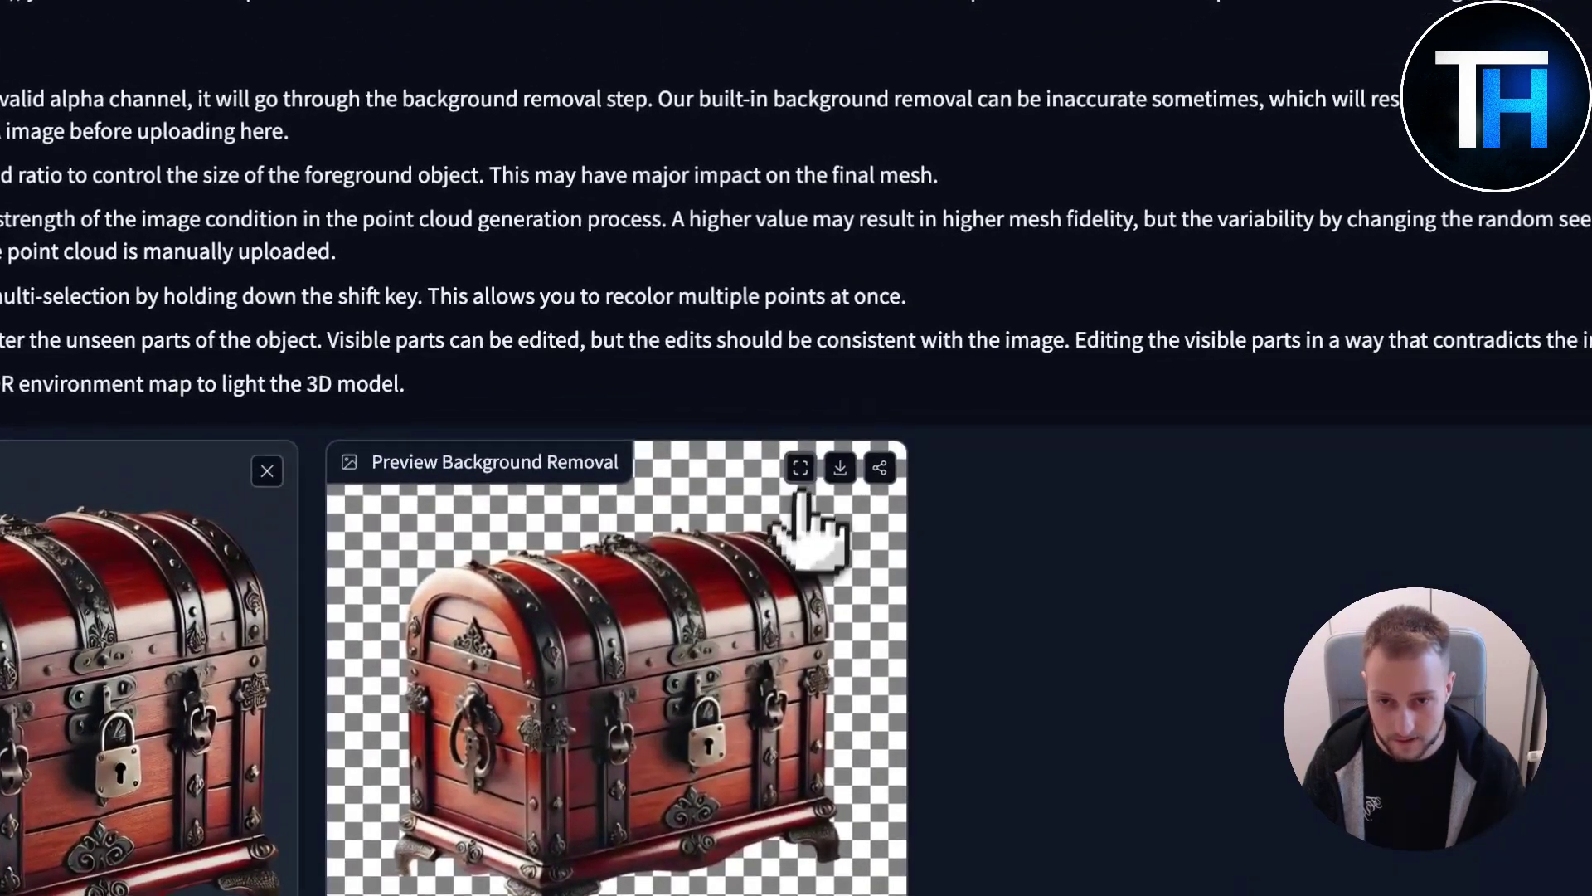
View the background-removed chest preview full screen, then exit full screen.
left_click(729, 407)
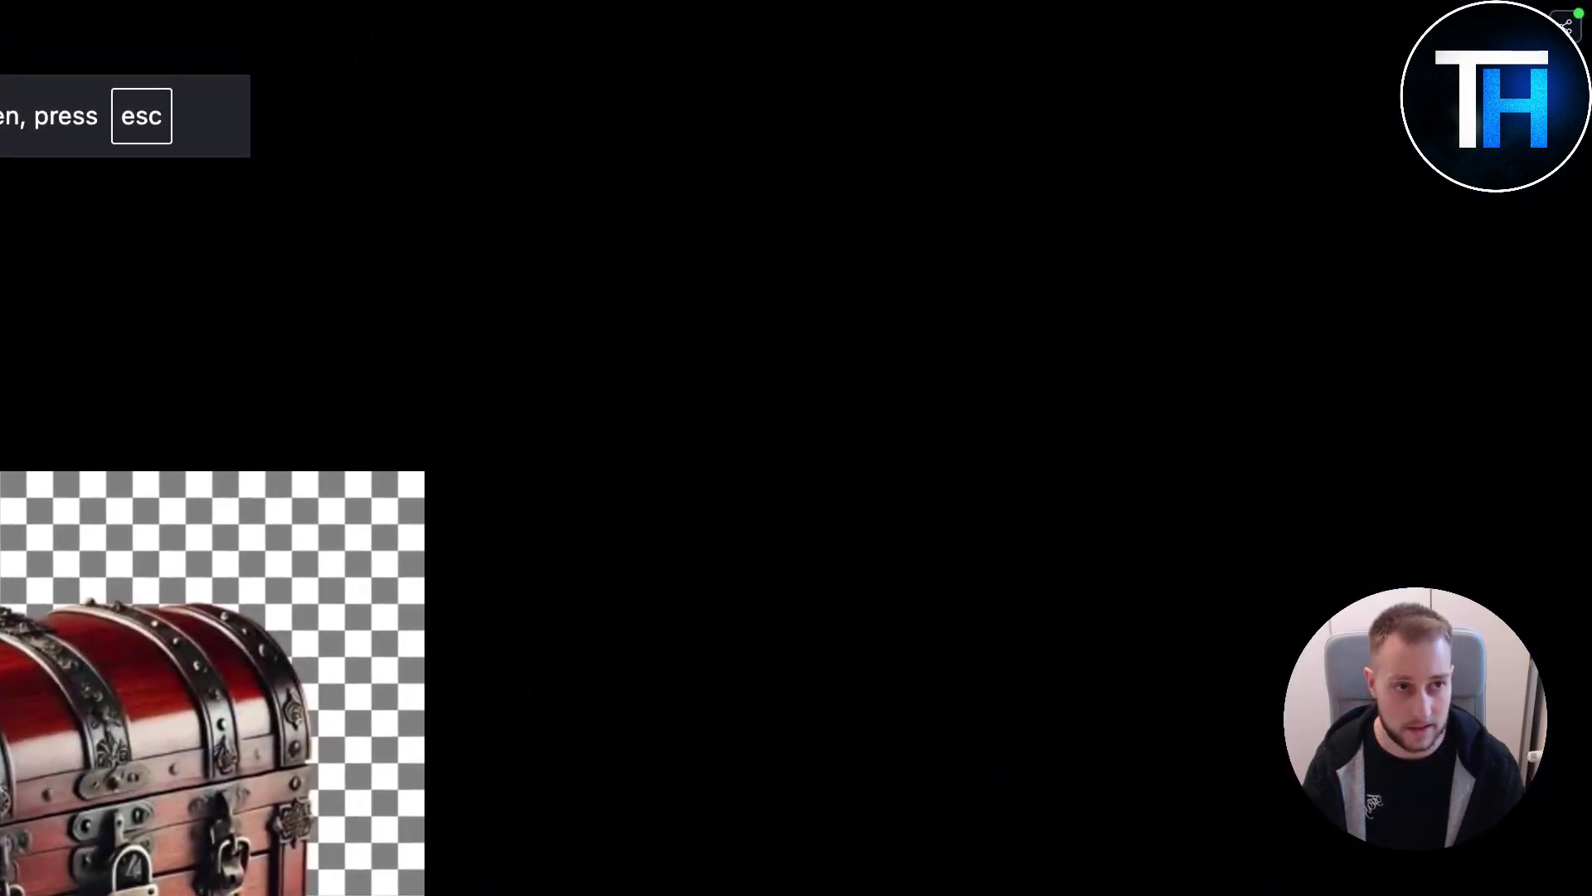
key("Escape")
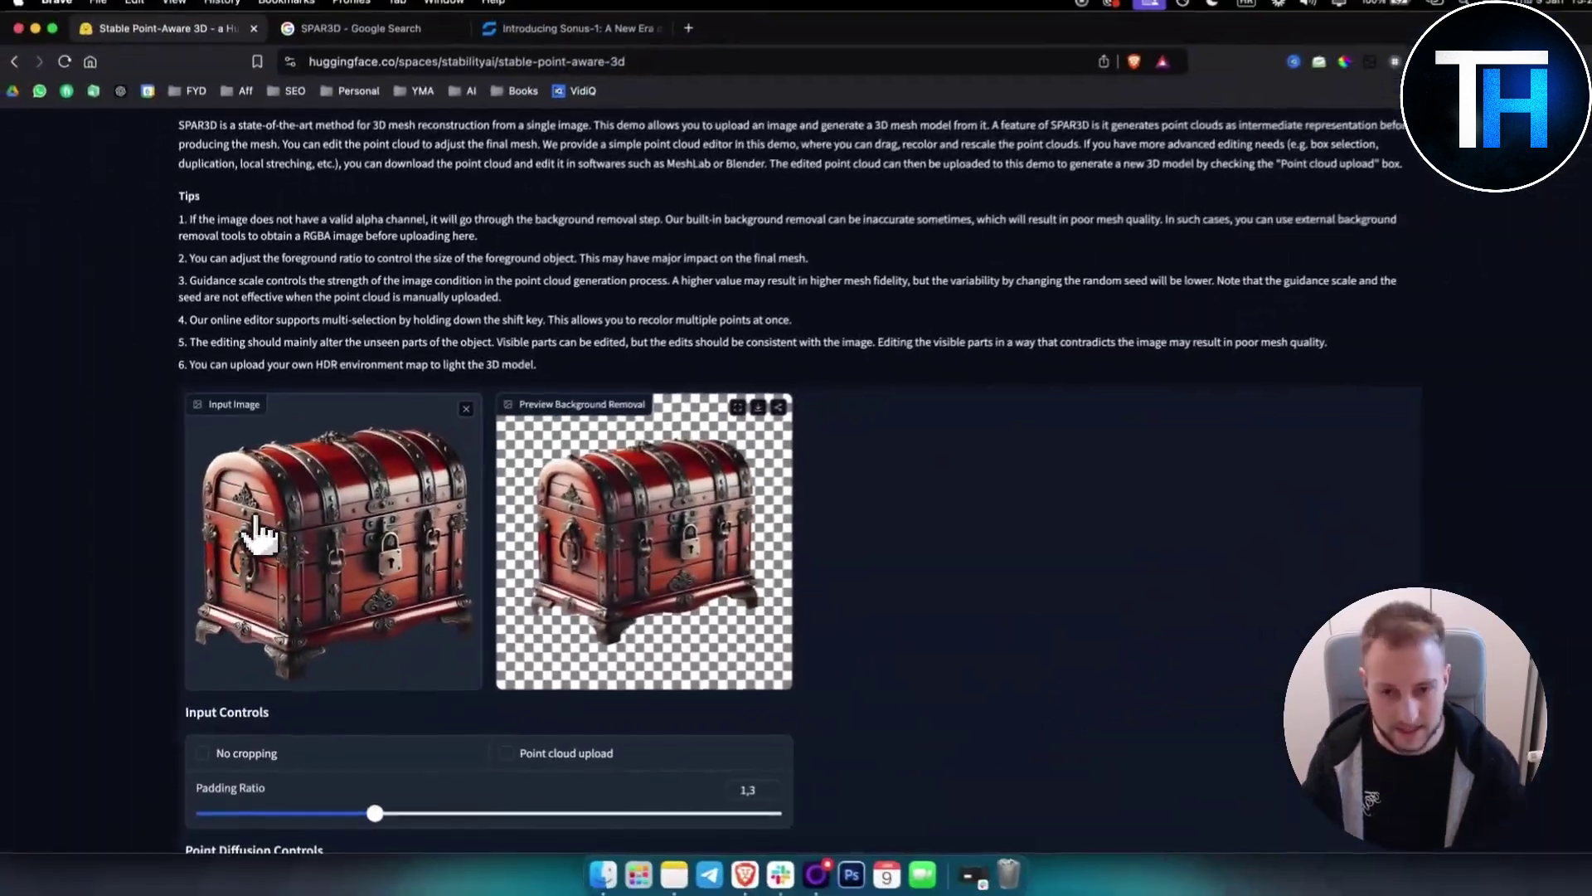
scroll(899, 504, "down", 5)
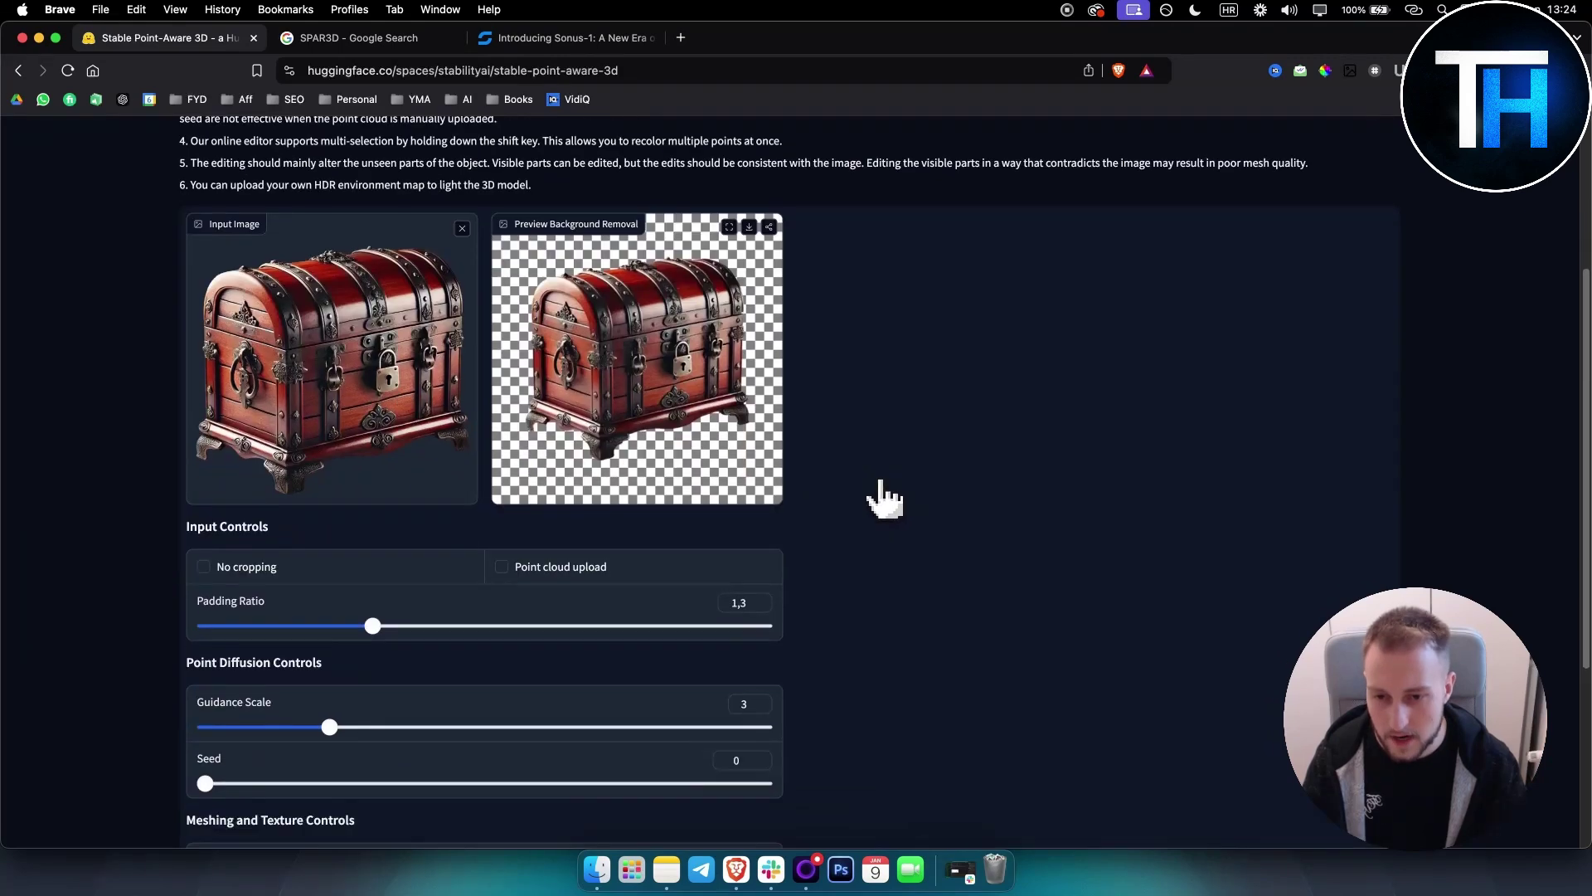
Raise the guidance scale to 4 and the padding ratio to 1,6.
scroll(863, 497, "down", 1)
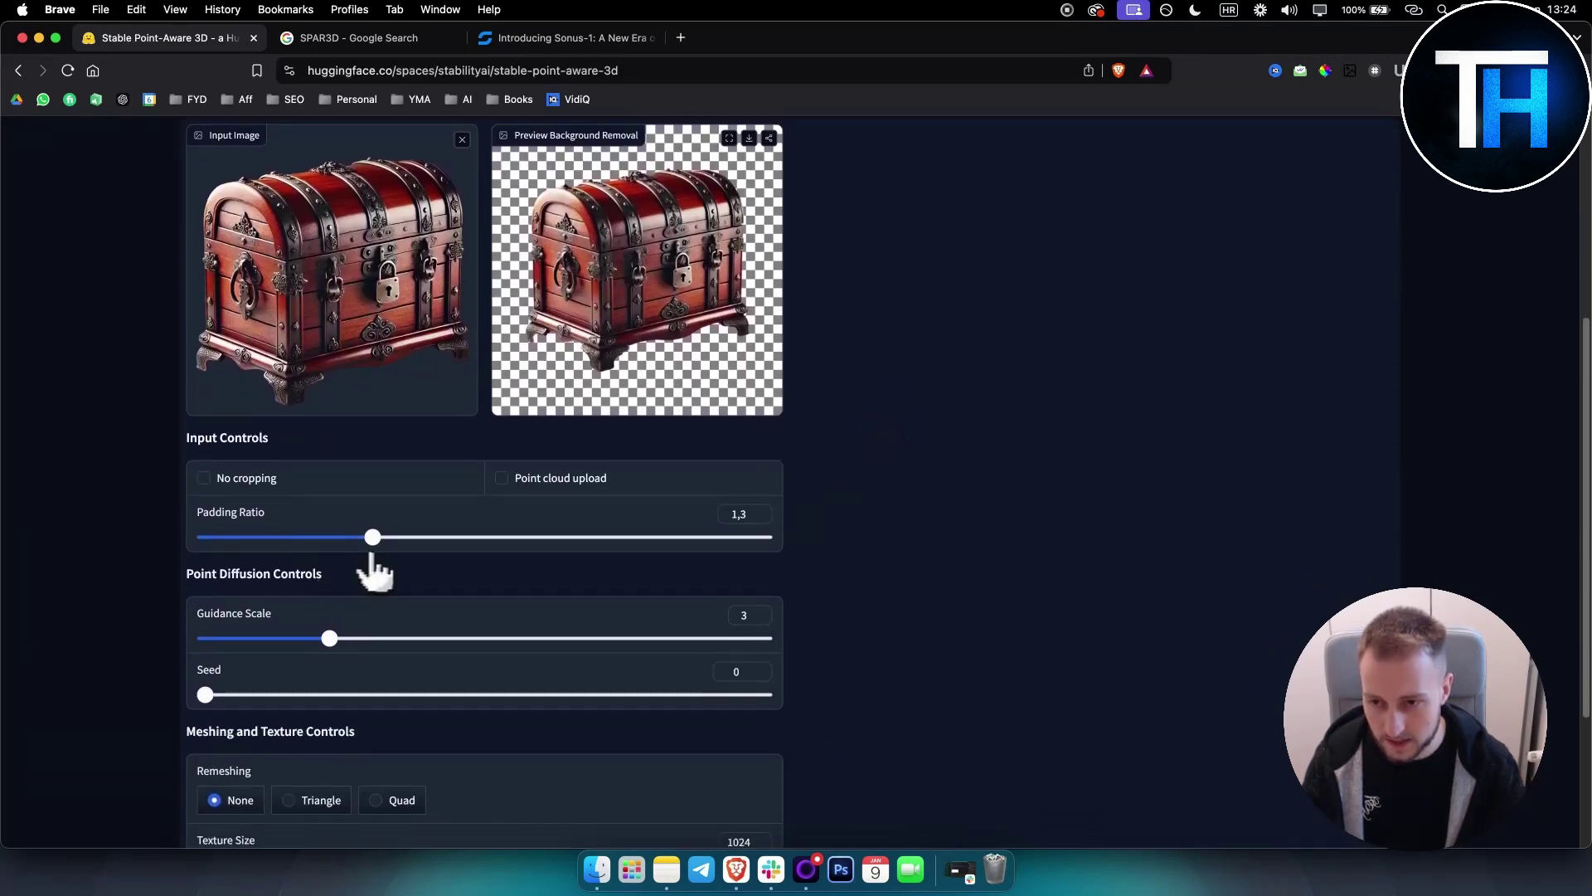
scroll(415, 647, "down", 4)
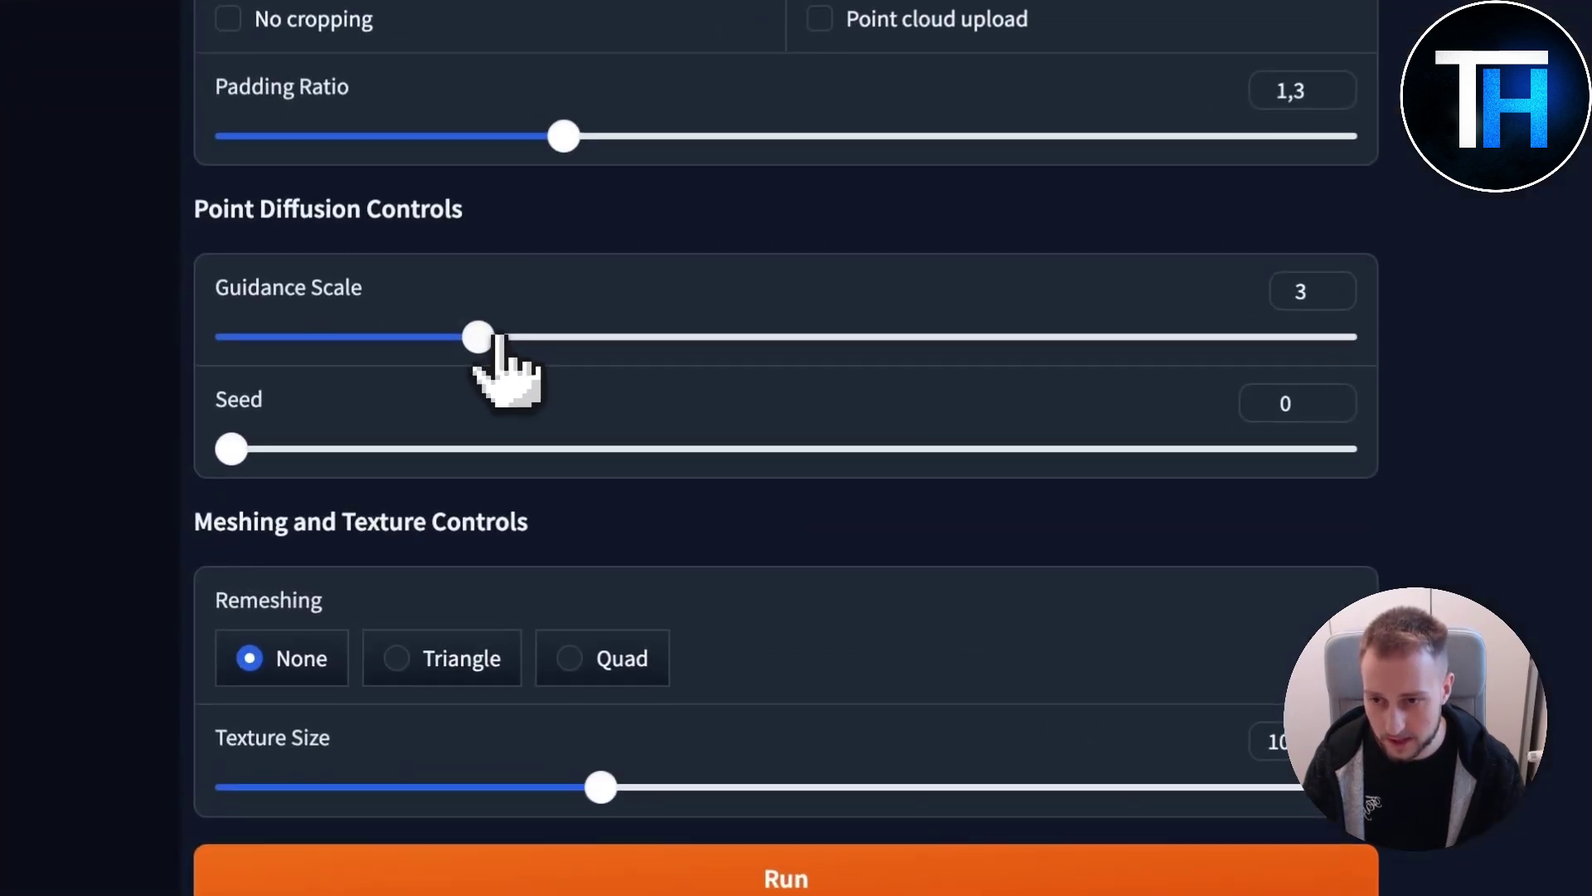
left_click_drag(336, 458, 380, 457)
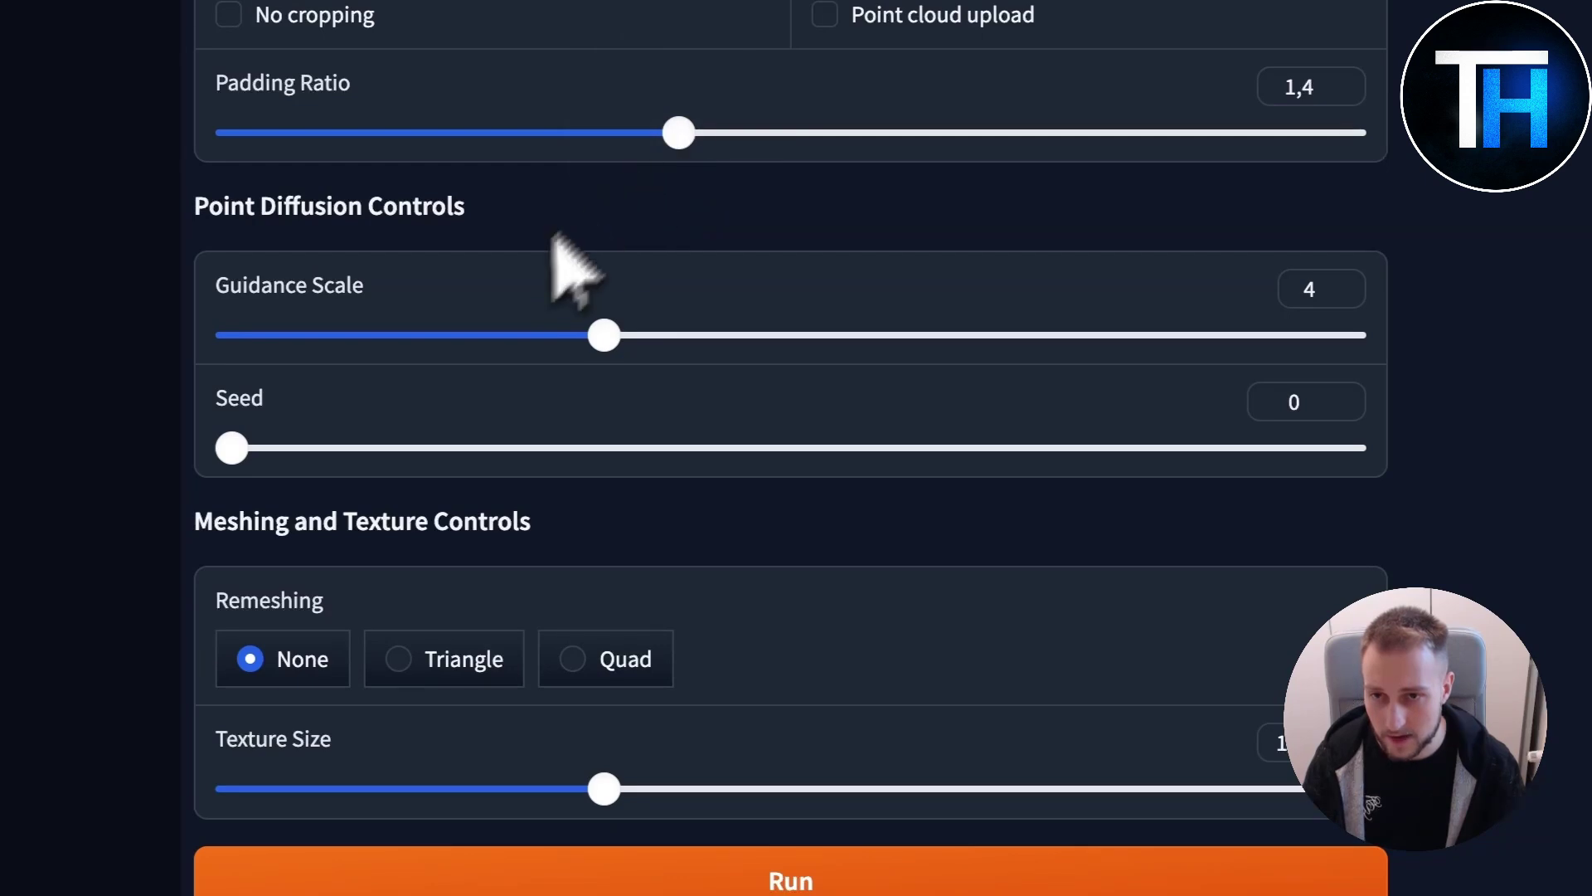
scroll(554, 235, "up", 10)
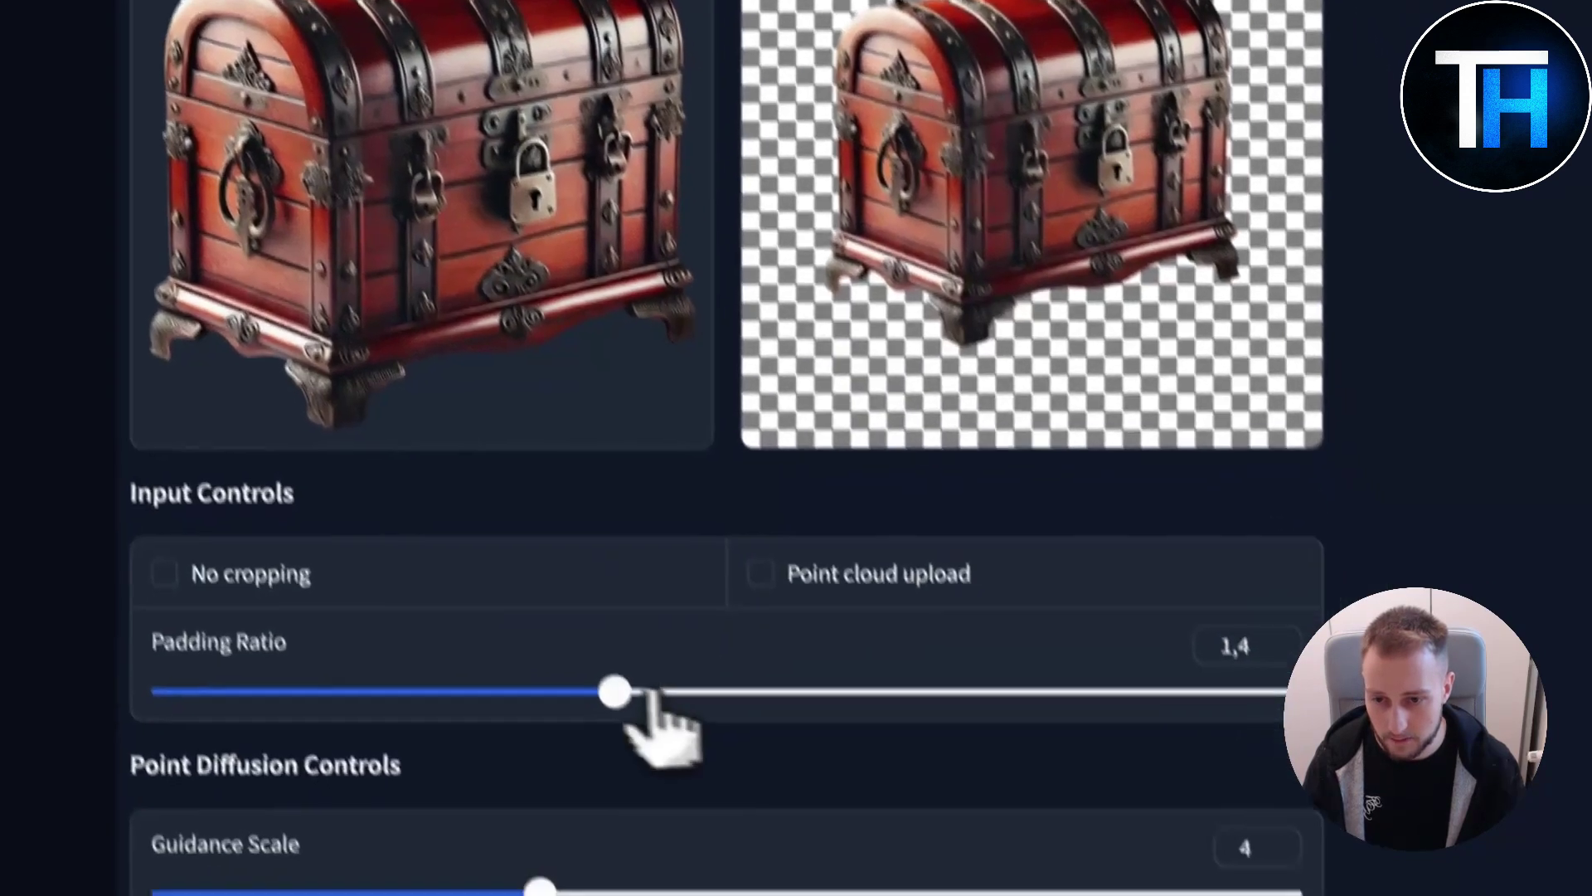
left_click_drag(680, 815, 776, 815)
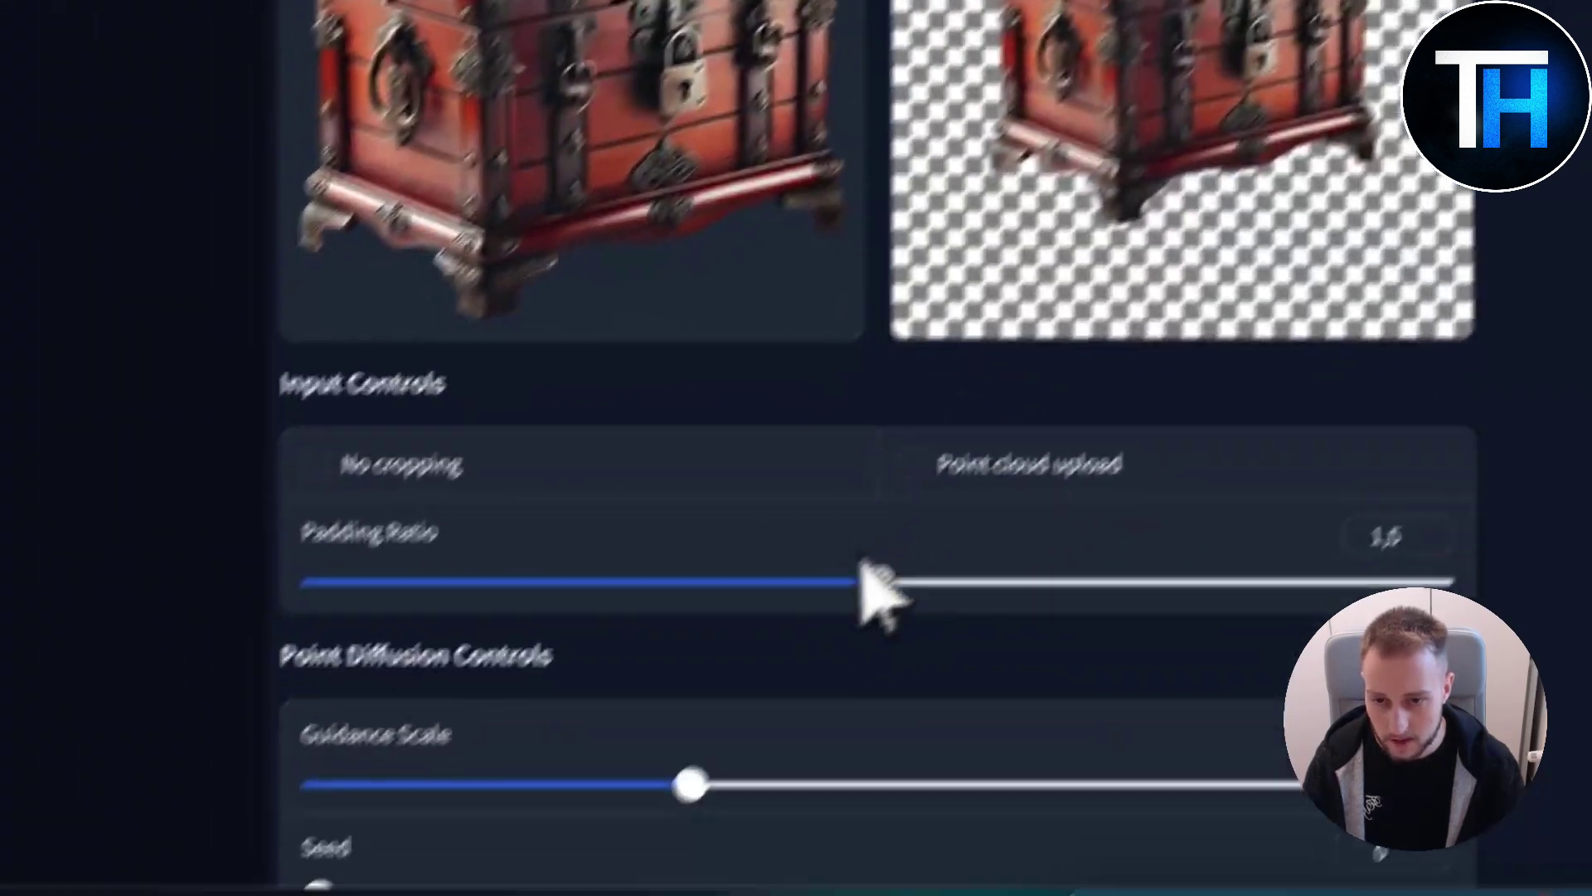
left_click_drag(593, 843, 710, 844)
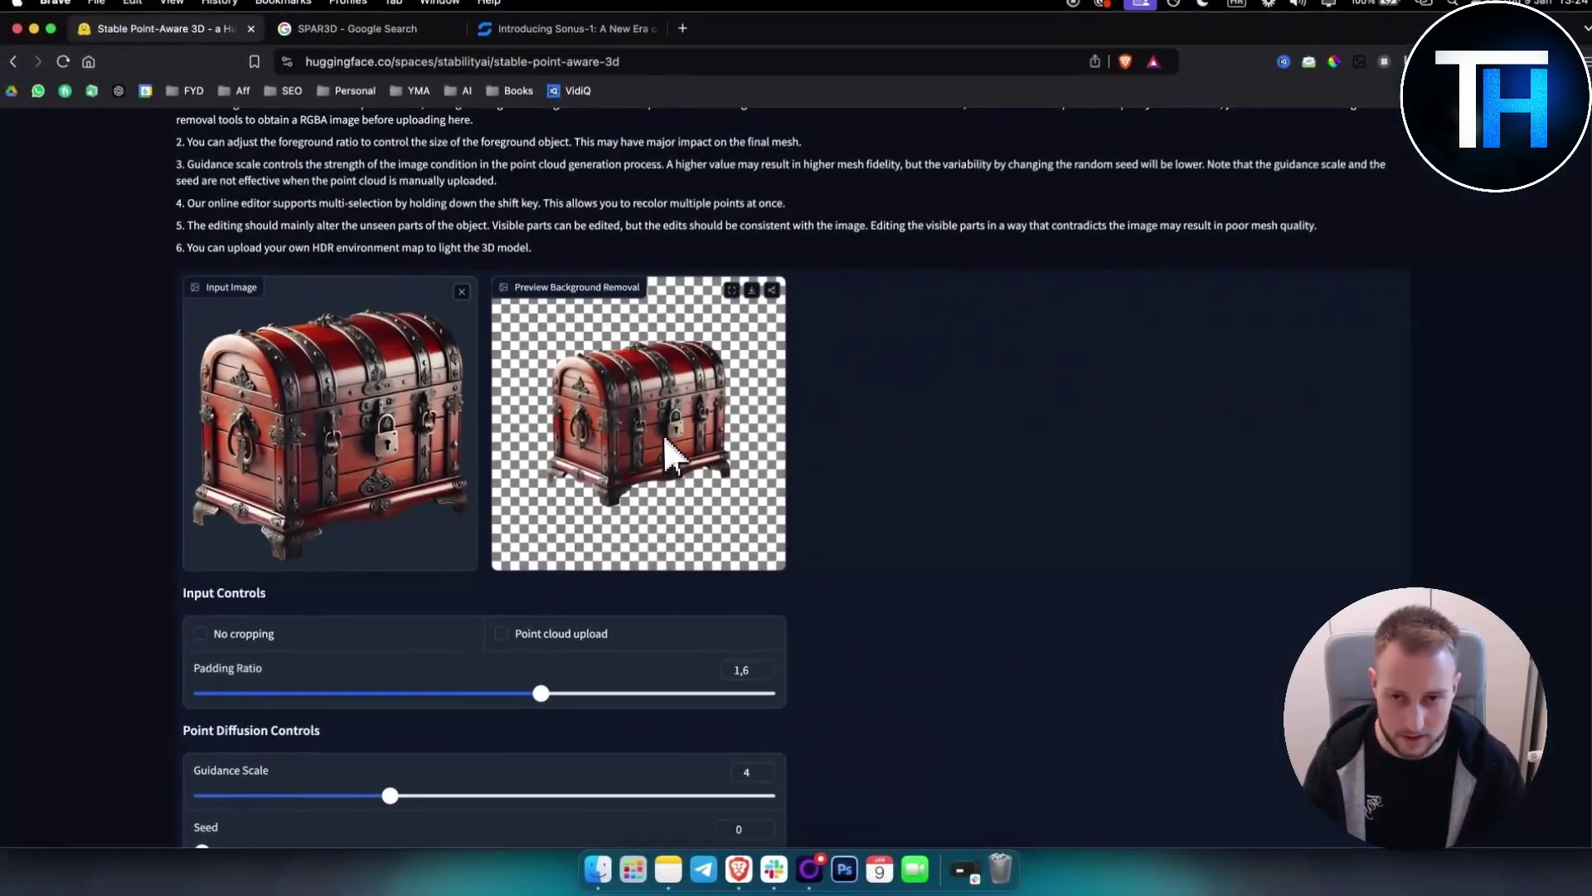
scroll(1036, 481, "down", 3)
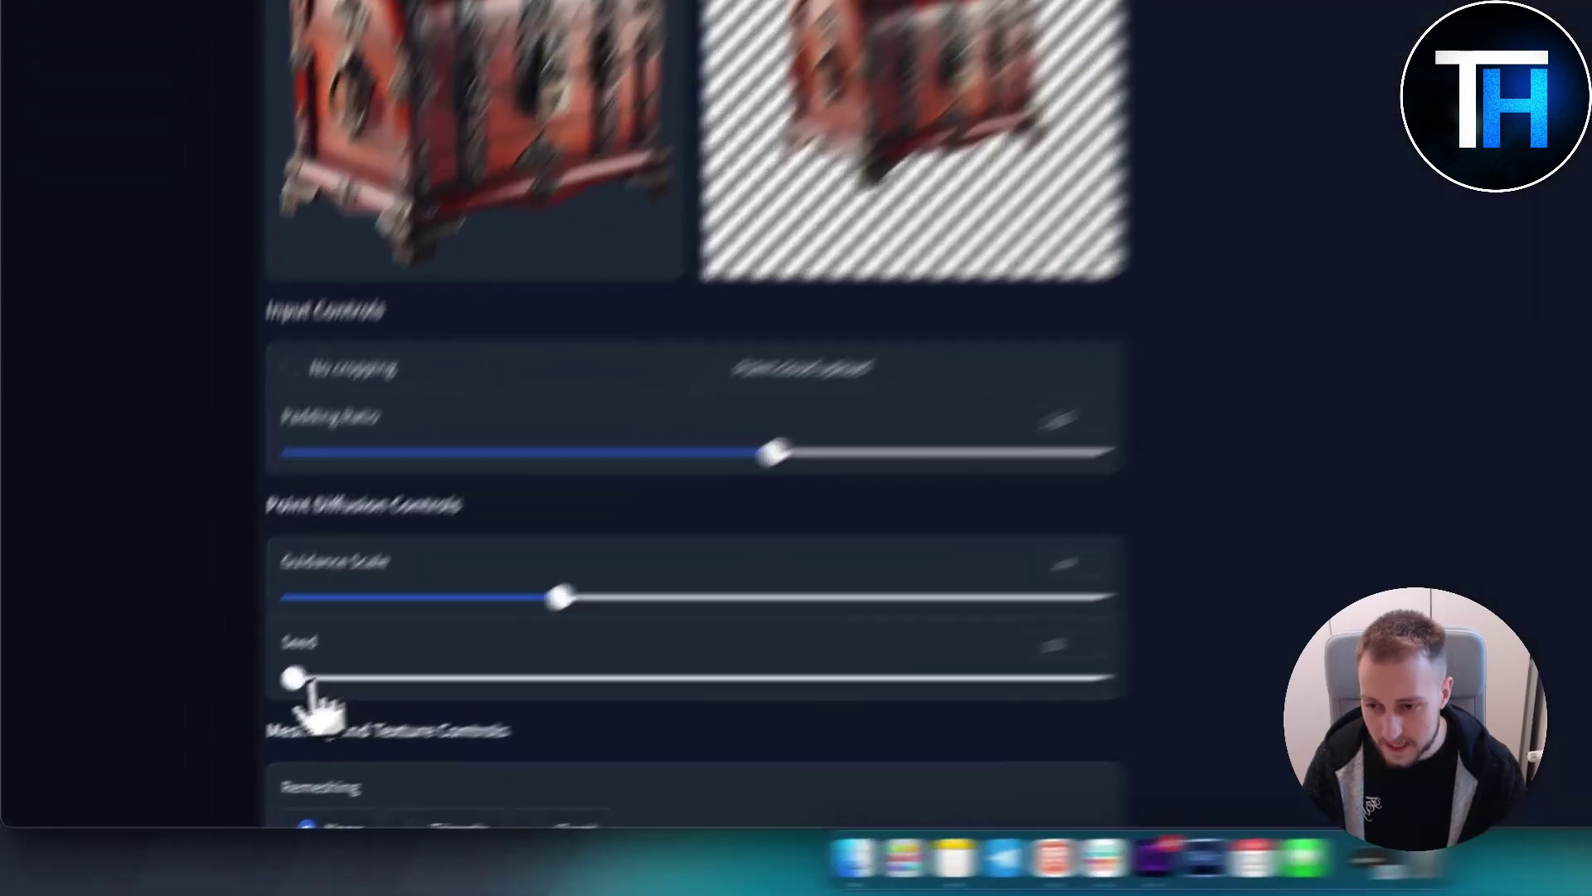
Set the seed to 1318, guidance scale to 5 and texture size to 1280.
left_click_drag(205, 743, 279, 743)
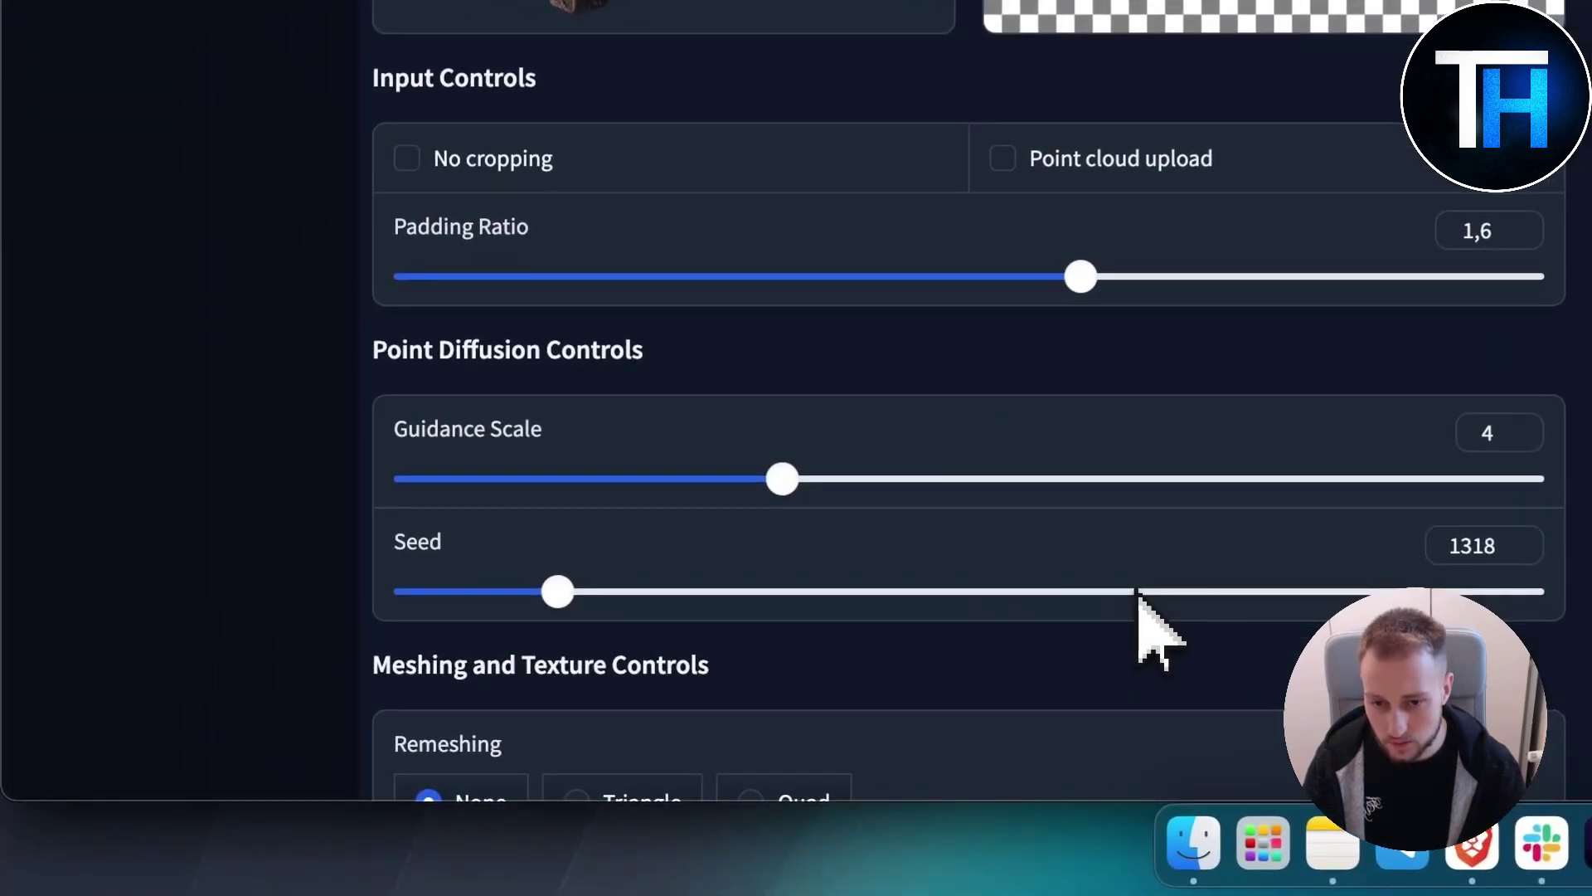
scroll(1143, 592, "down", 4)
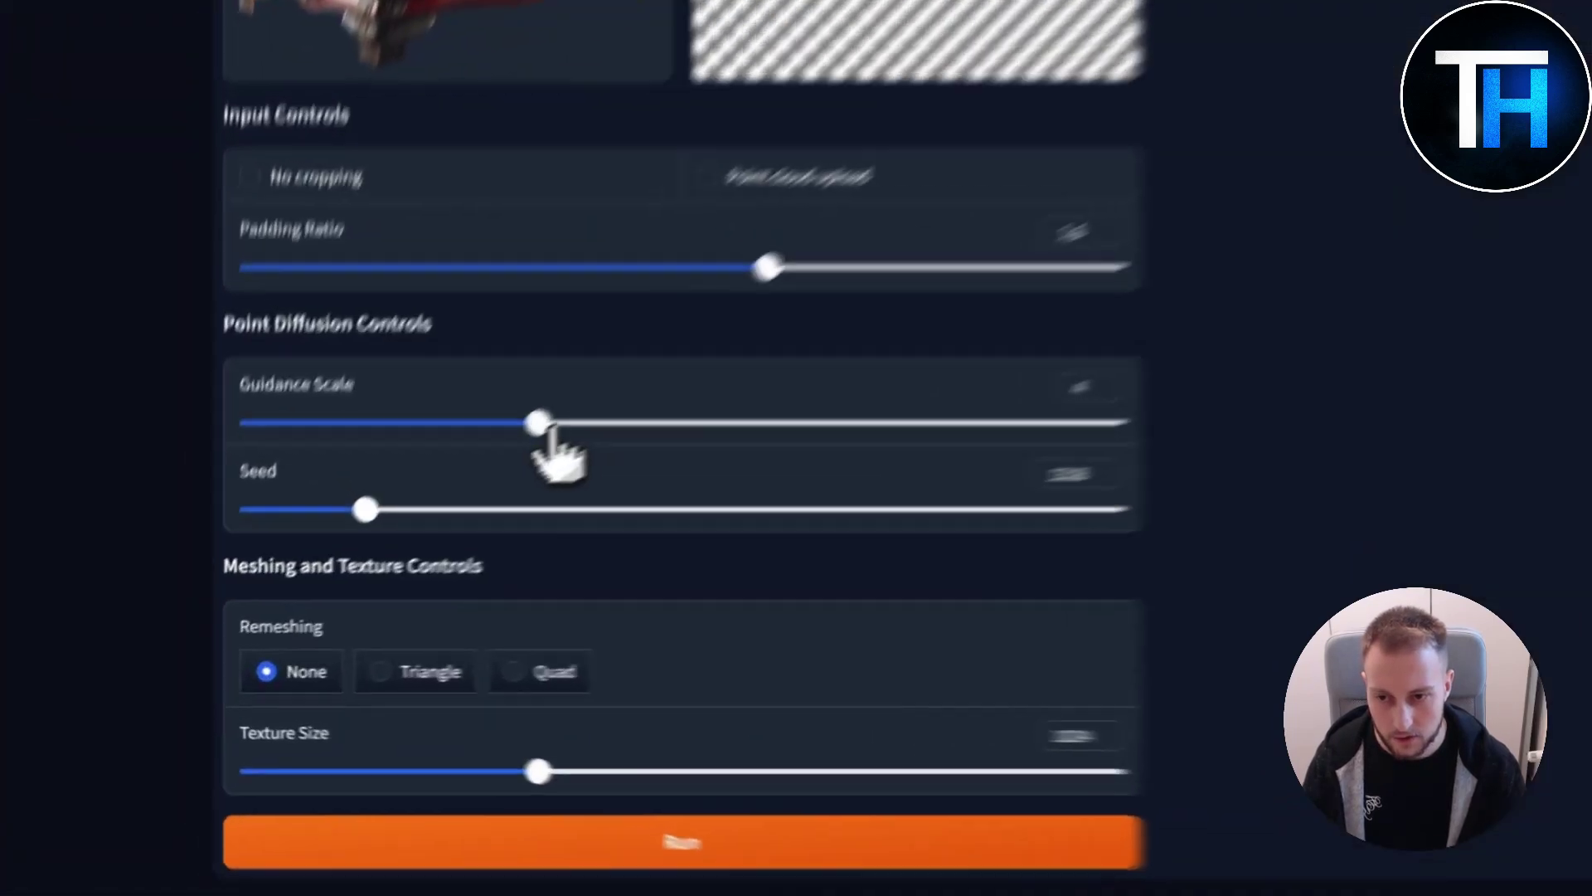
left_click_drag(388, 523, 425, 524)
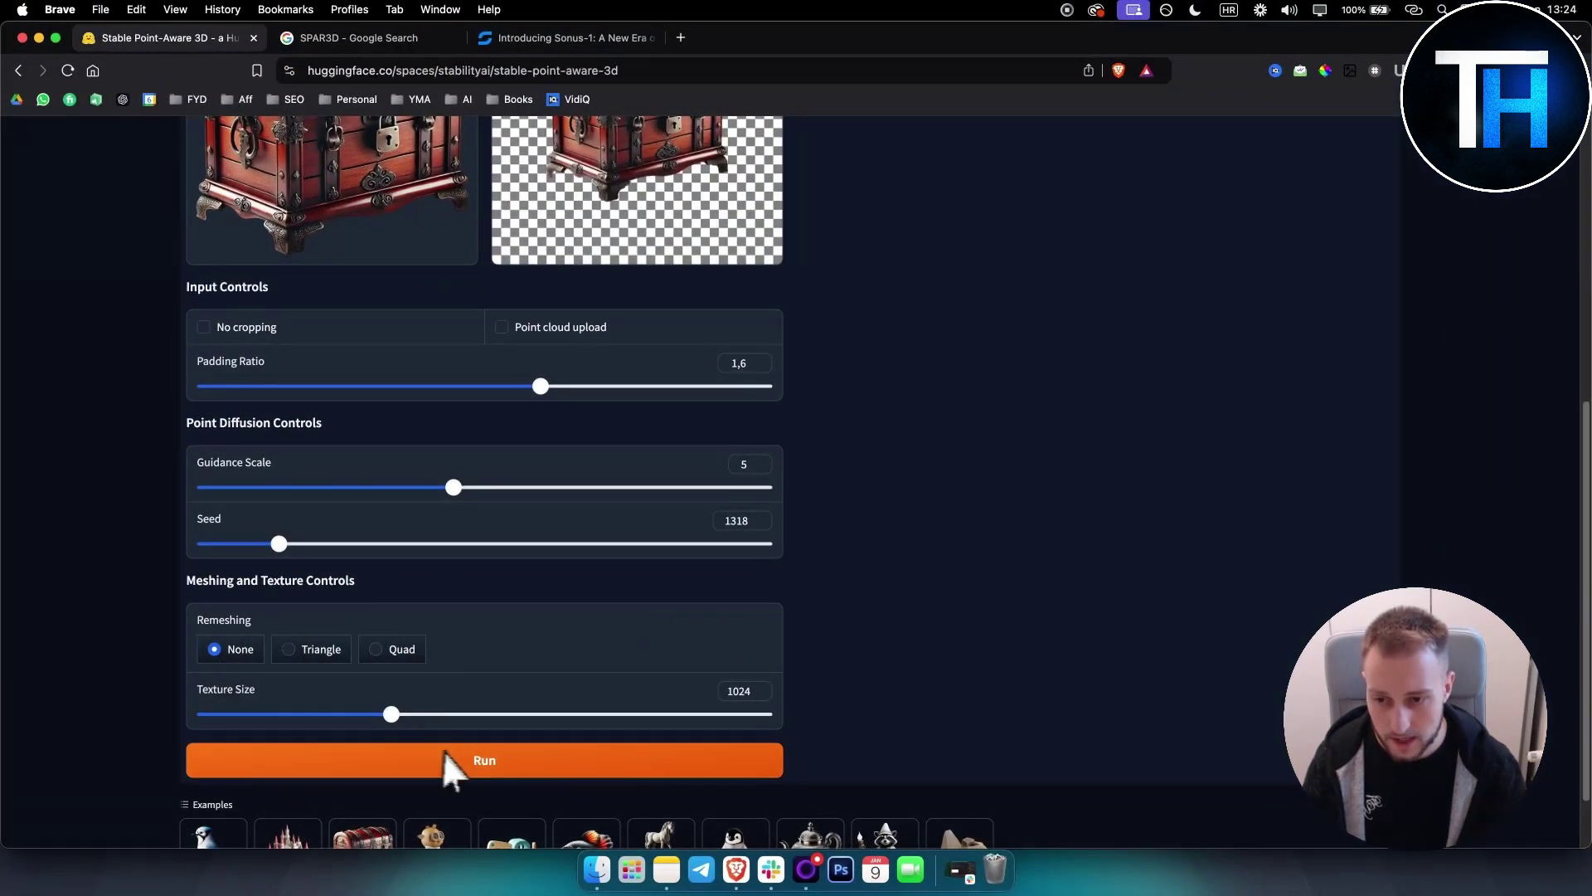
left_click_drag(391, 714, 442, 719)
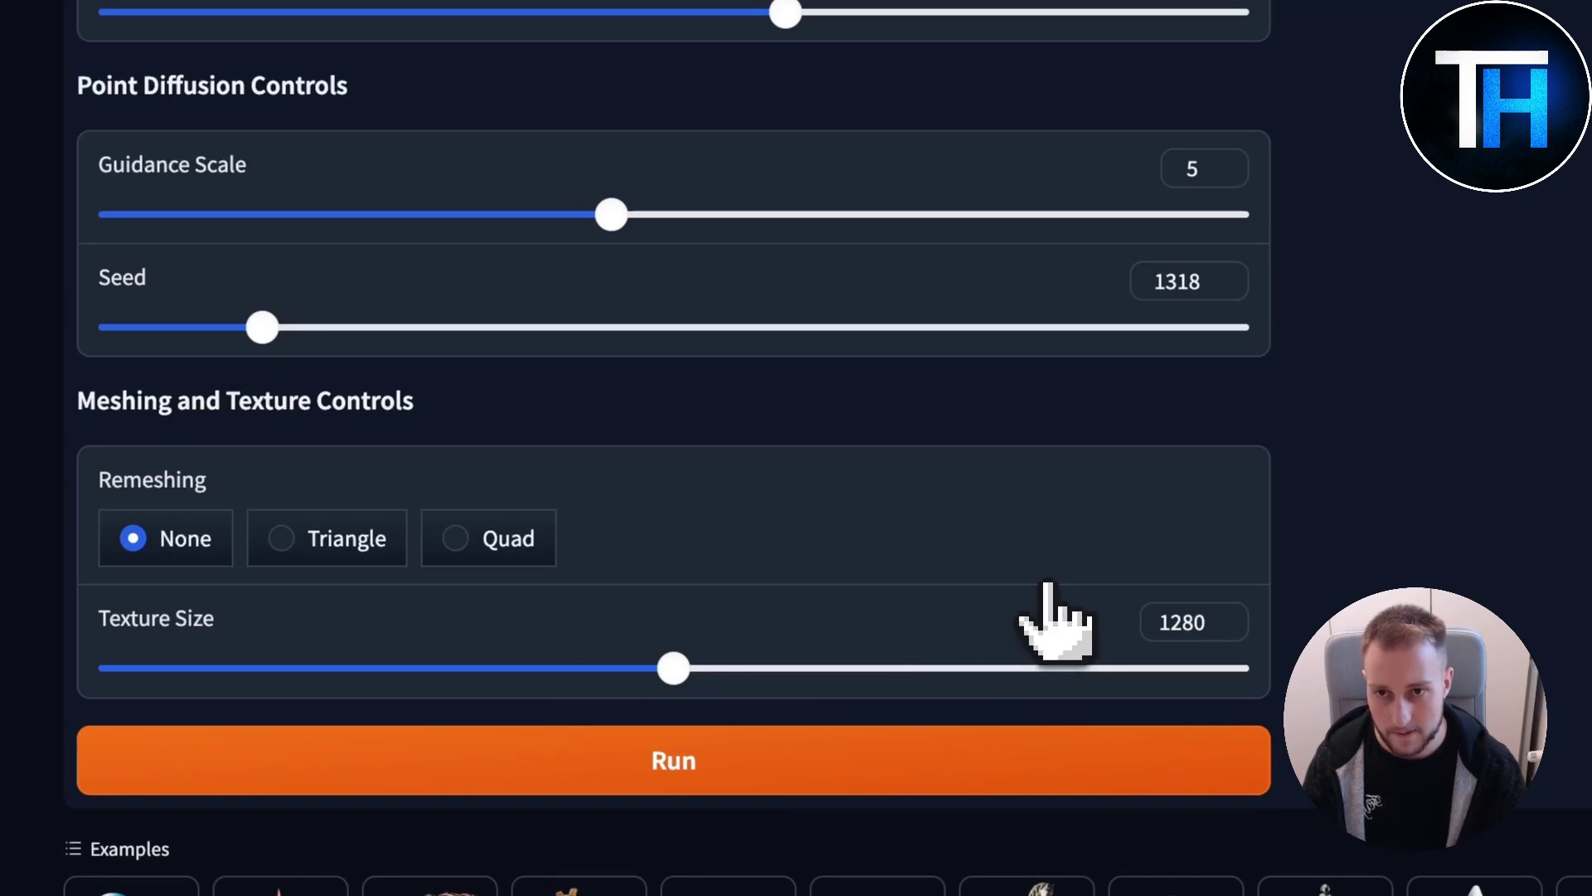
scroll(1056, 622, "up", 6)
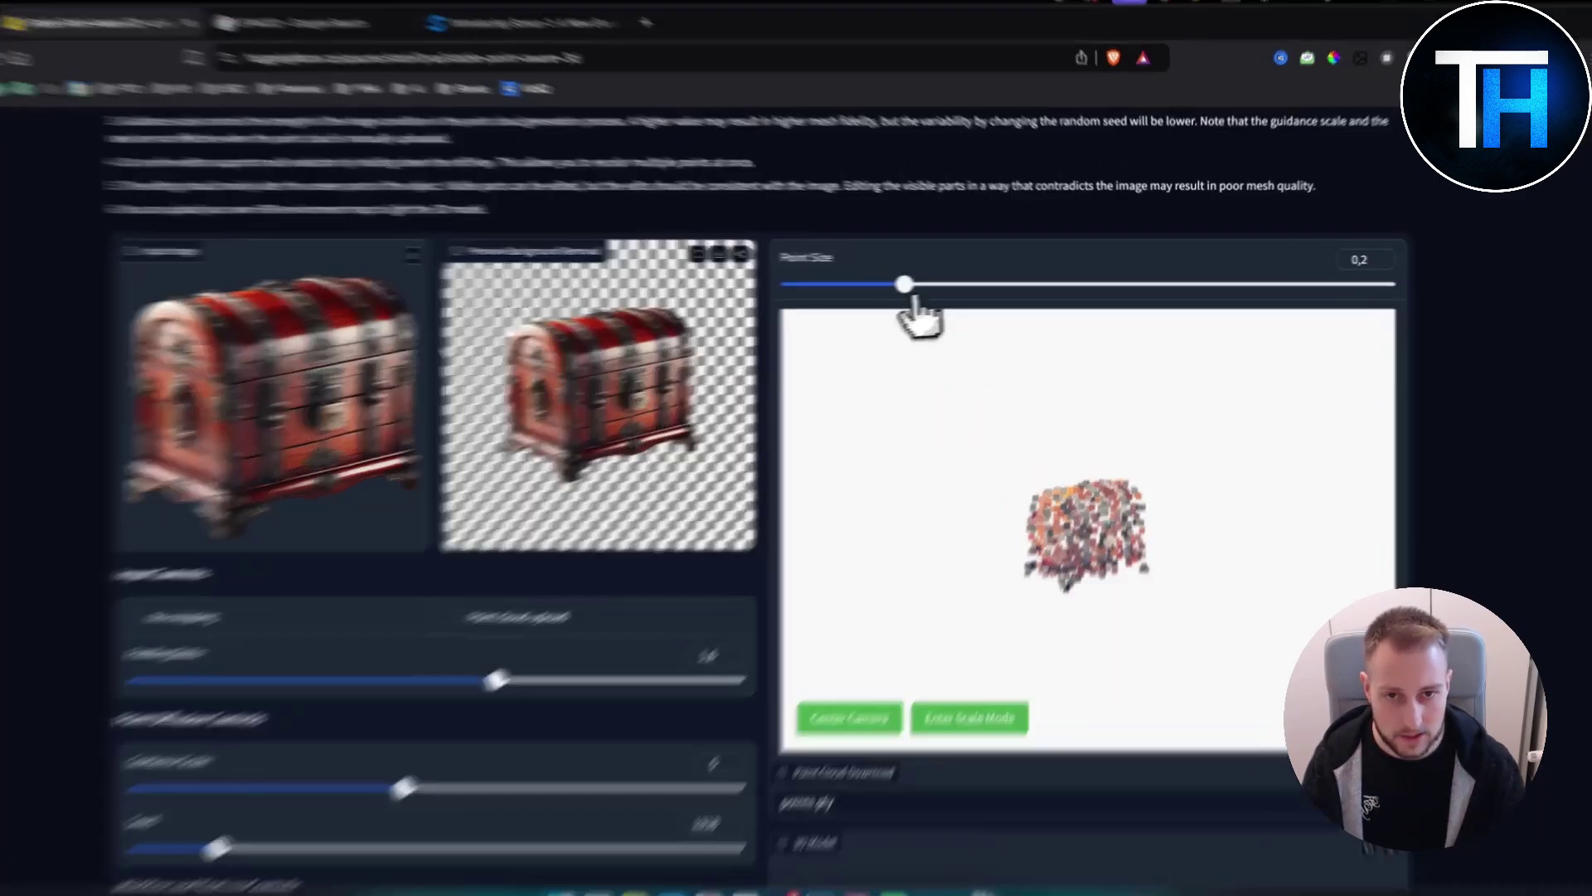
Enlarge the chest point cloud's point size to 0,63.
left_click_drag(923, 283, 1014, 282)
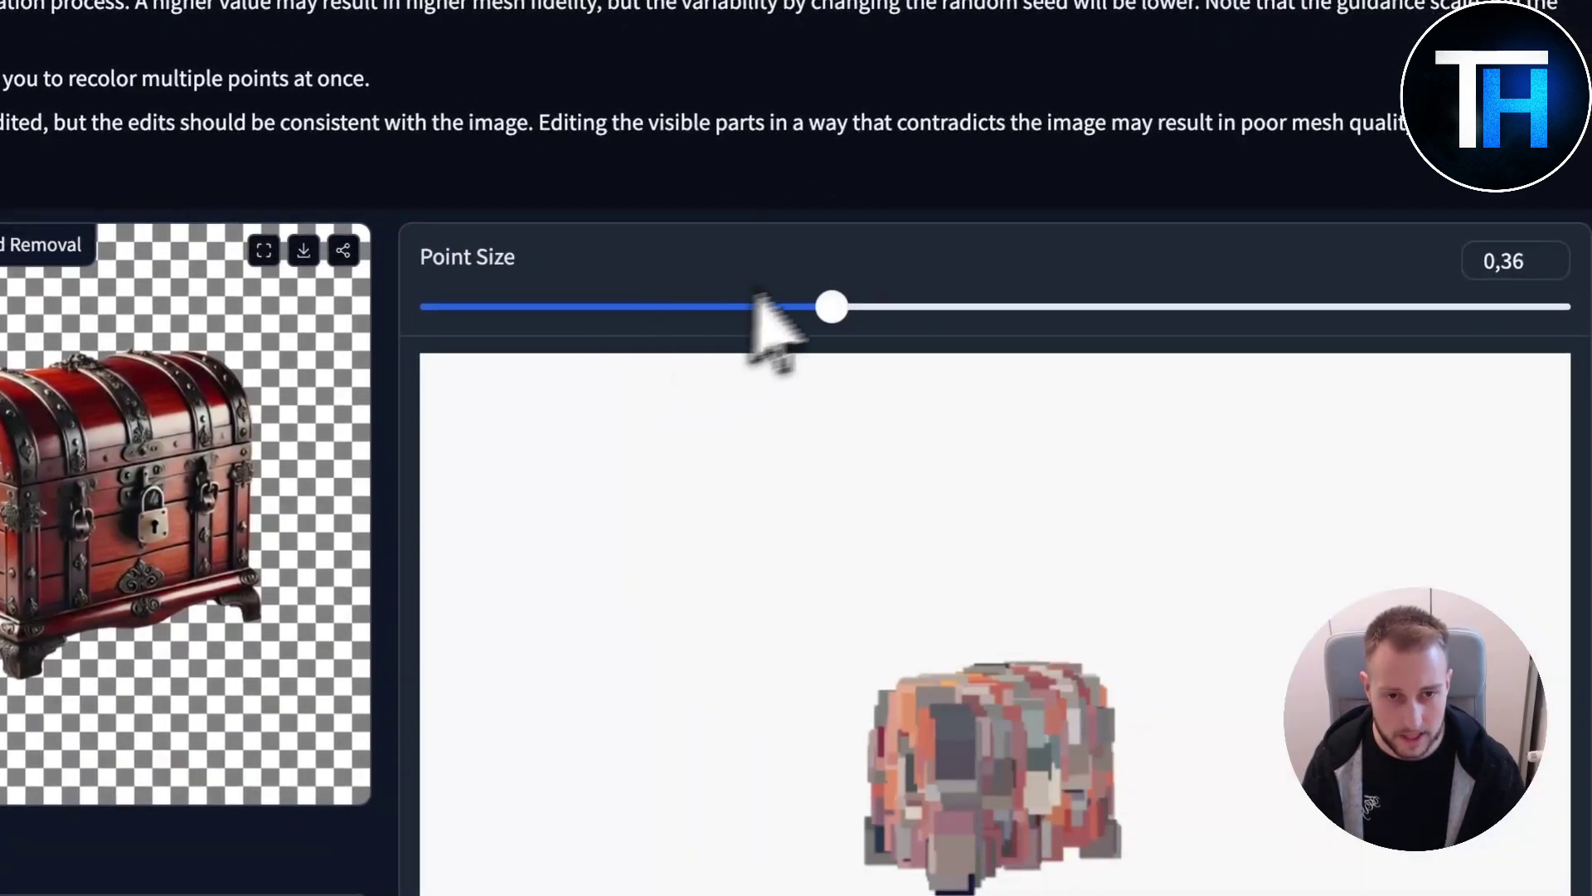
left_click_drag(842, 309, 712, 314)
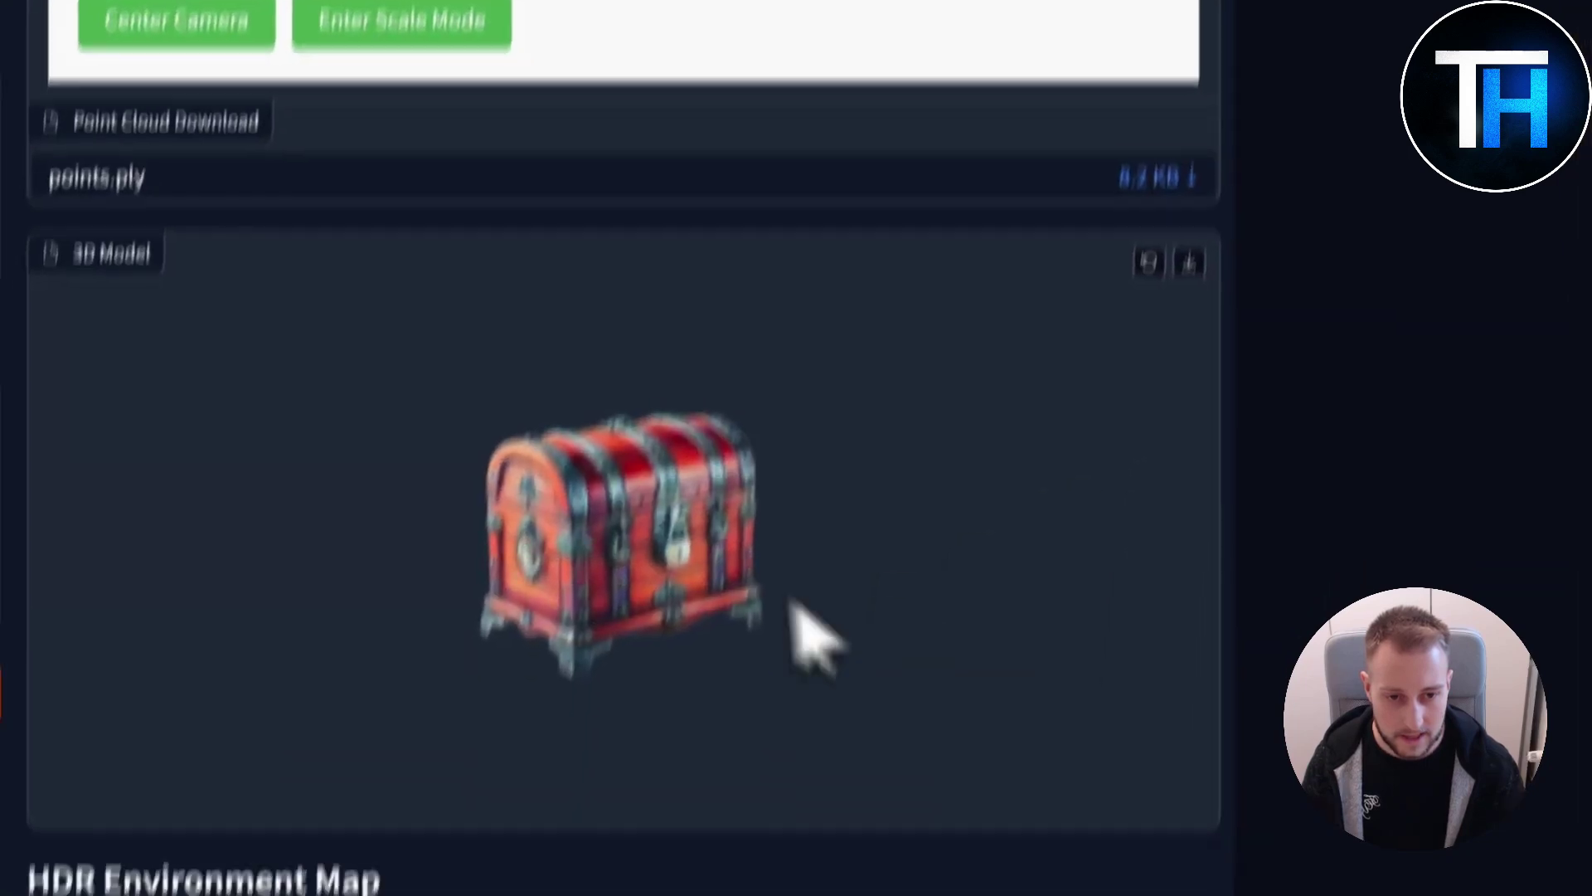
scroll(1115, 599, "up", 10)
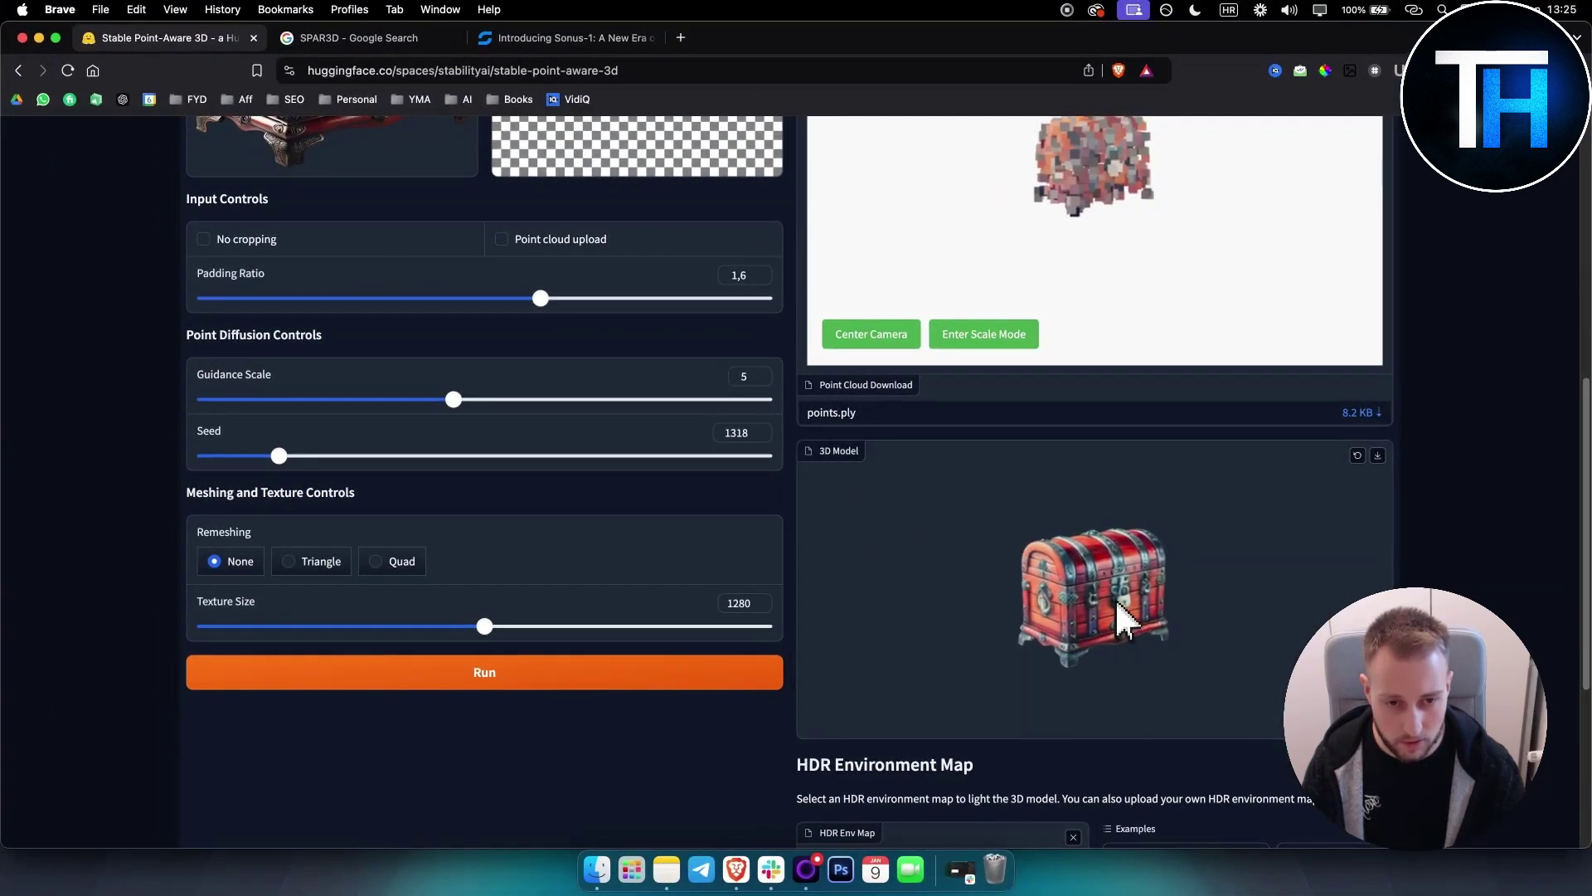
scroll(1114, 600, "down", 10)
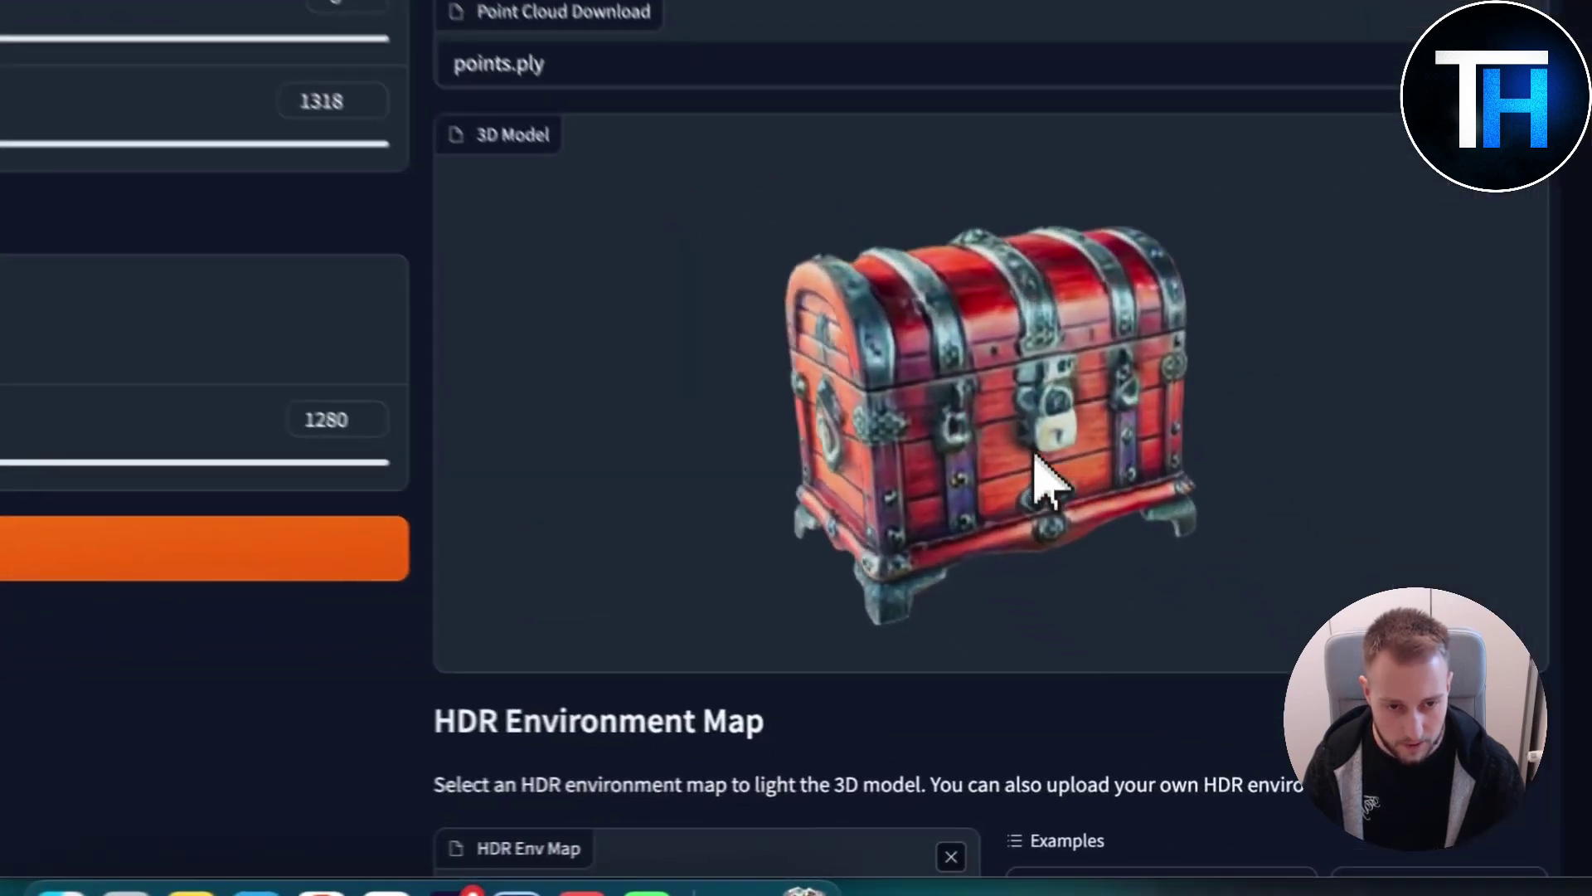
Orbit the textured chest mesh to inspect its back and side, then return to a front-side view.
left_click_drag(1037, 456, 1108, 295)
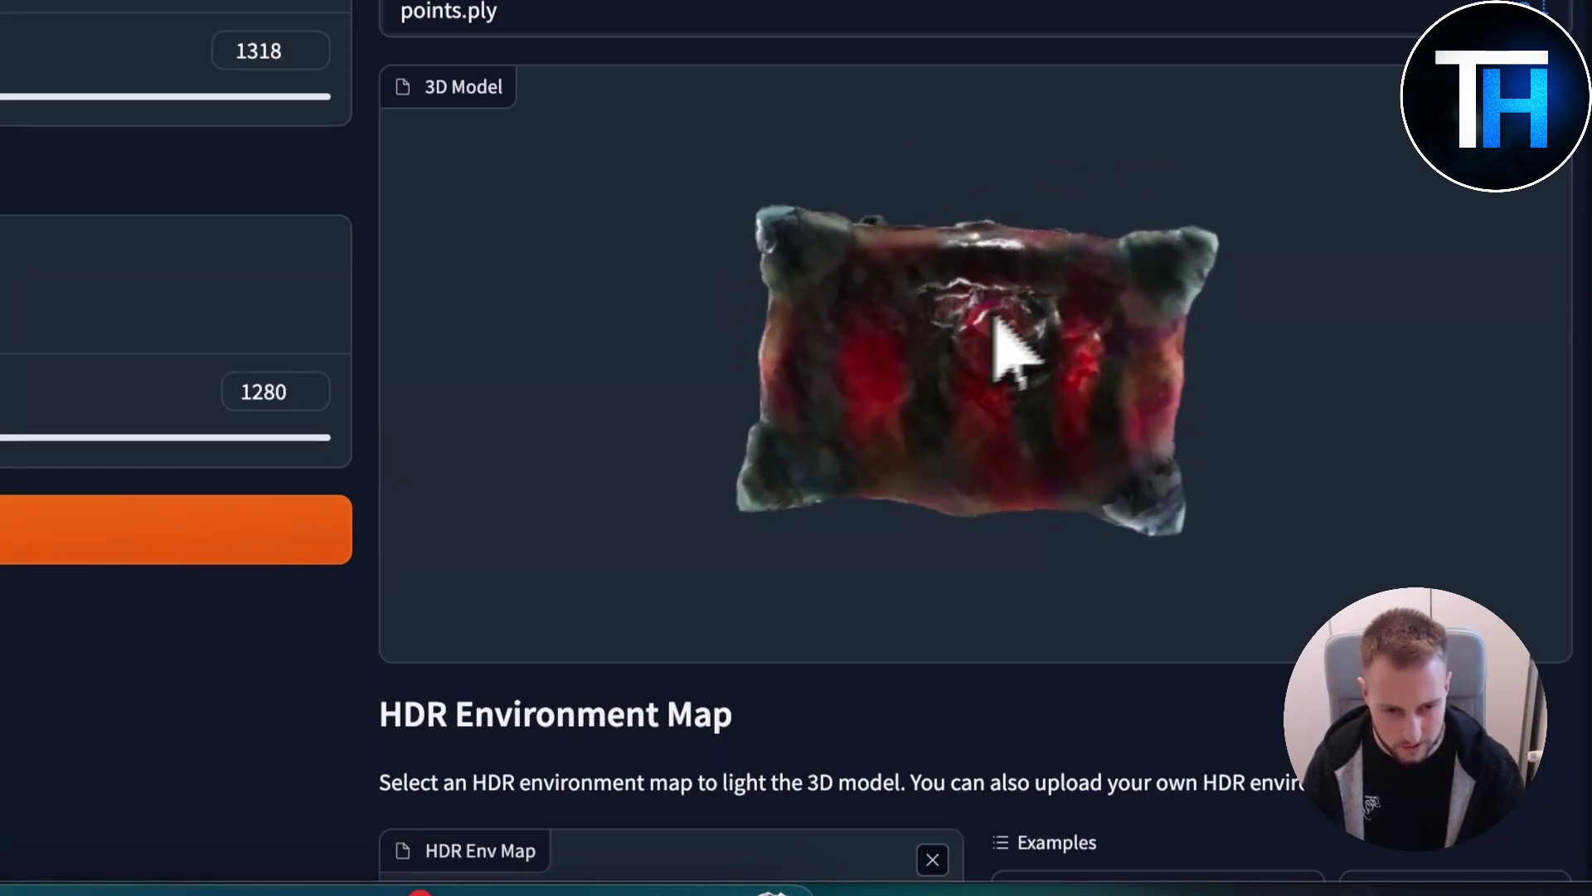
left_click_drag(1006, 348, 912, 353)
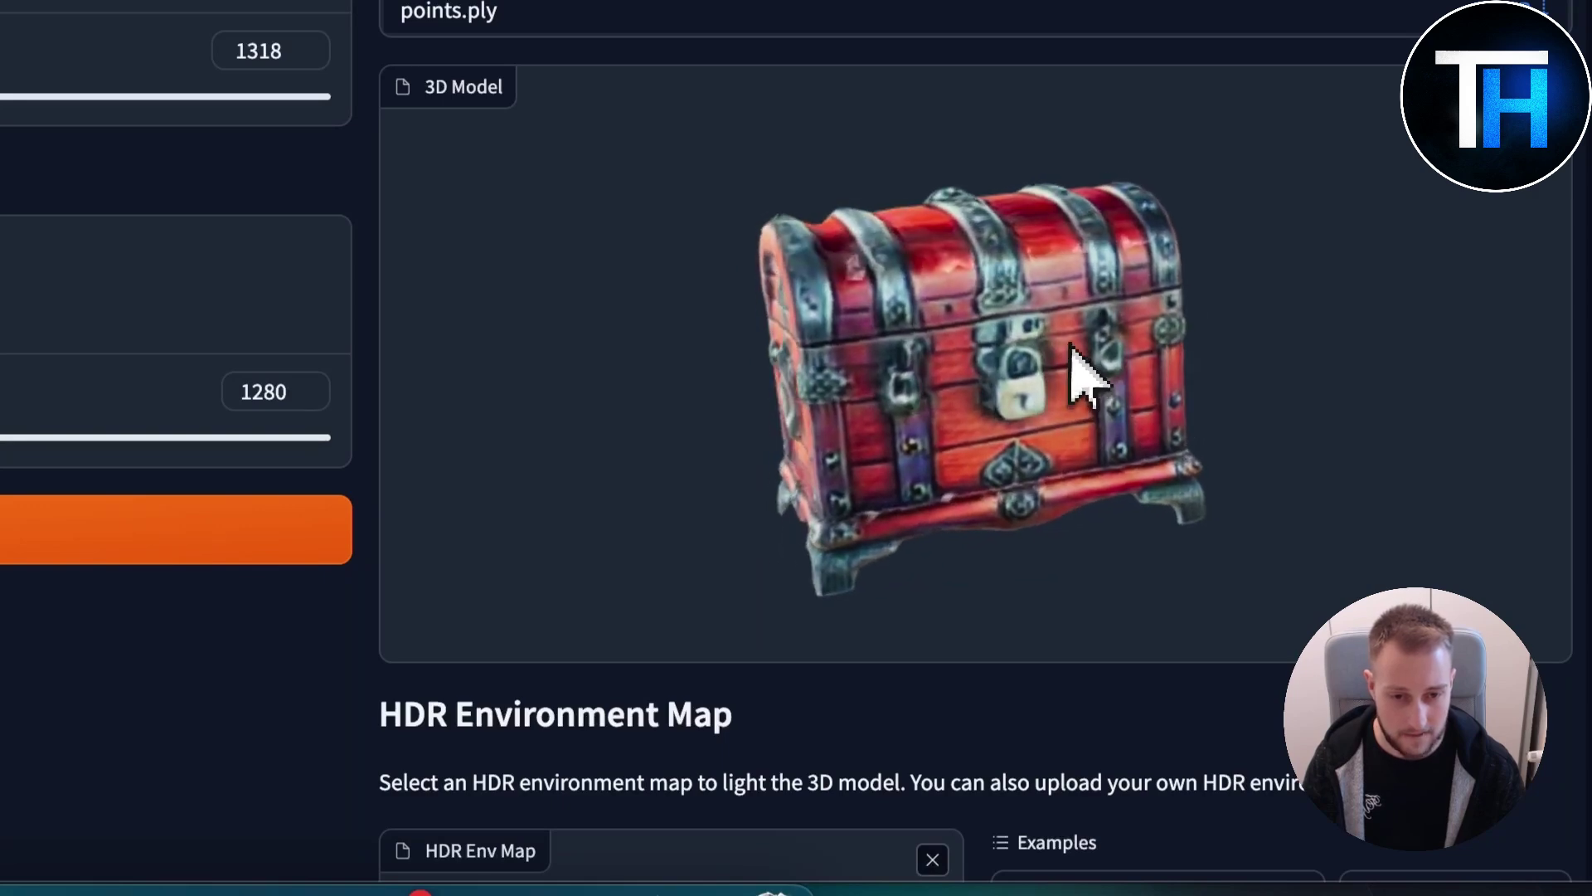
scroll(912, 581, "down", 5)
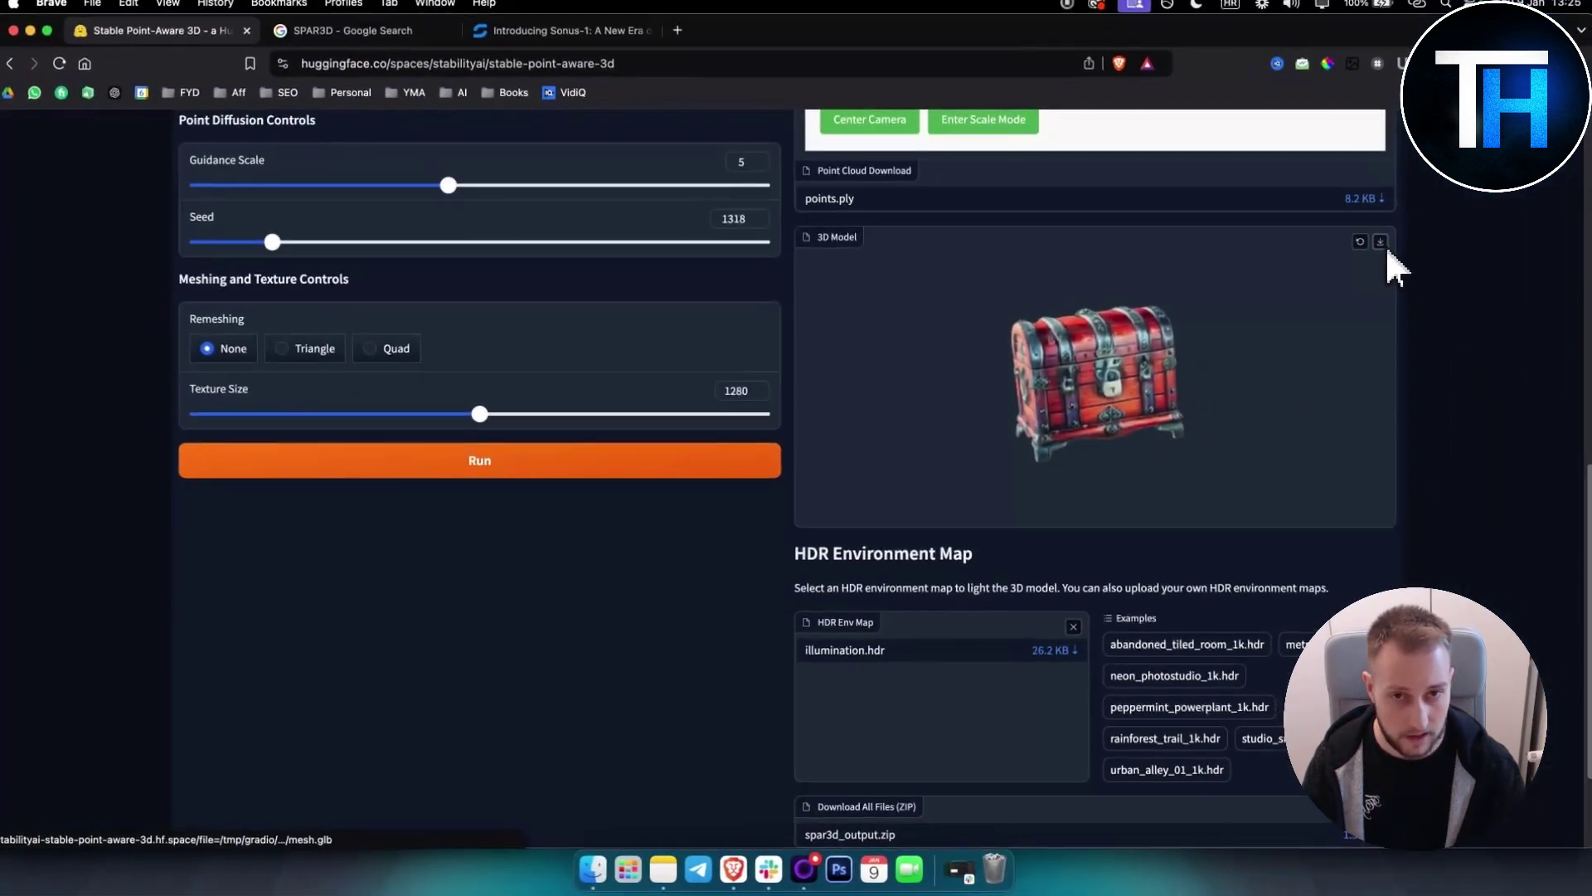
scroll(1438, 445, "up", 3)
scroll(1437, 445, "up", 4)
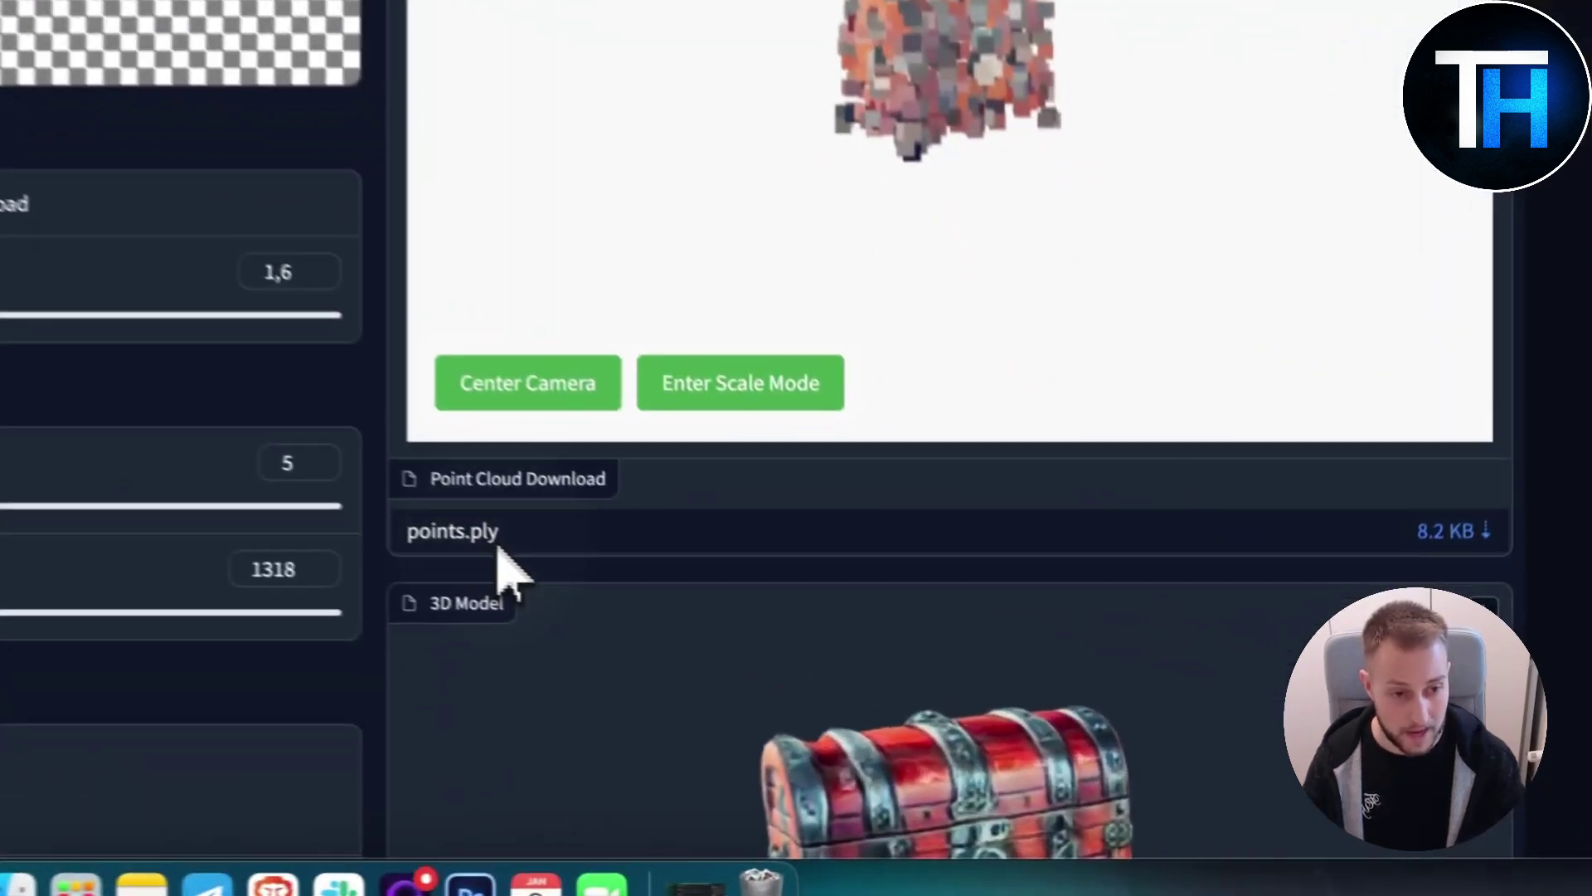
double_click(848, 676)
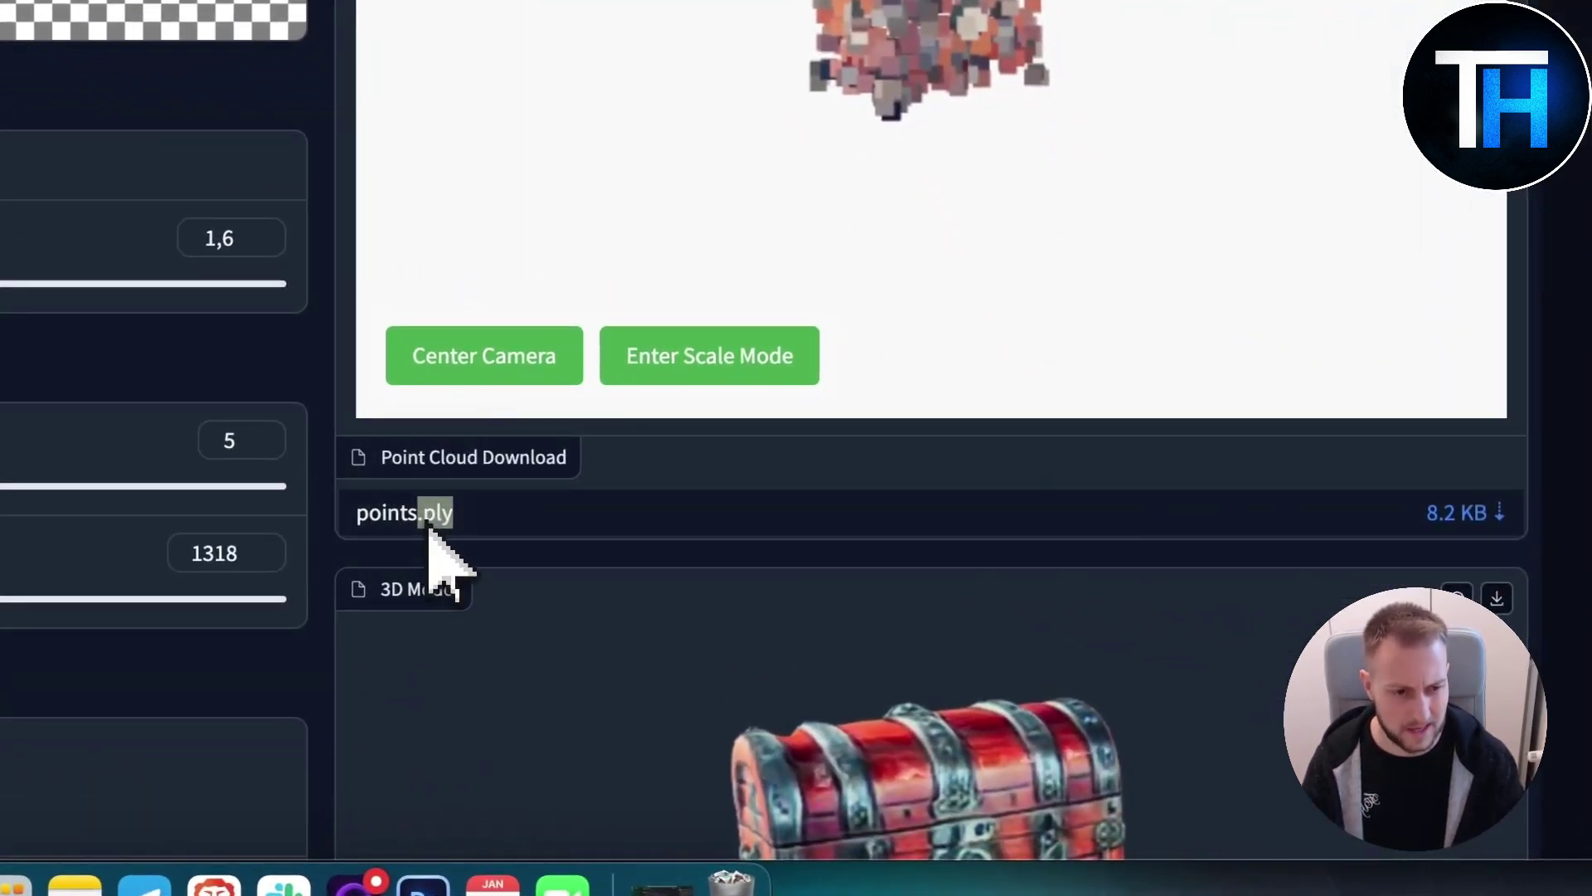
scroll(1401, 224, "down", 10)
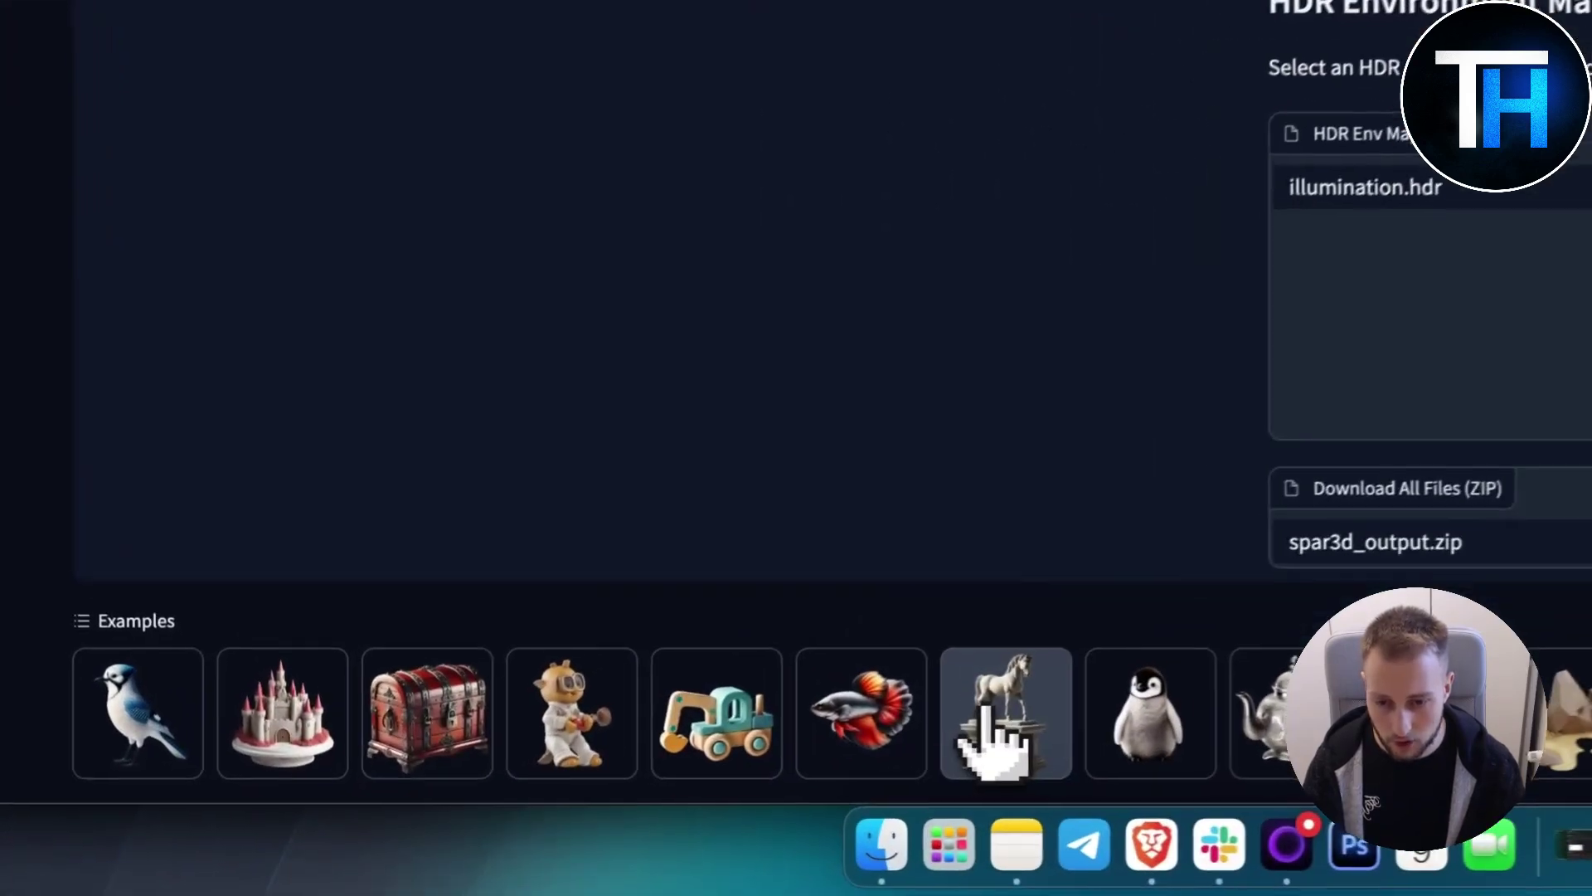
Lower the horse statue's Padding Ratio to 1,1 and its Texture Size below 1280, to 768.
scroll(655, 800, "down", 5)
scroll(875, 498, "up", 10)
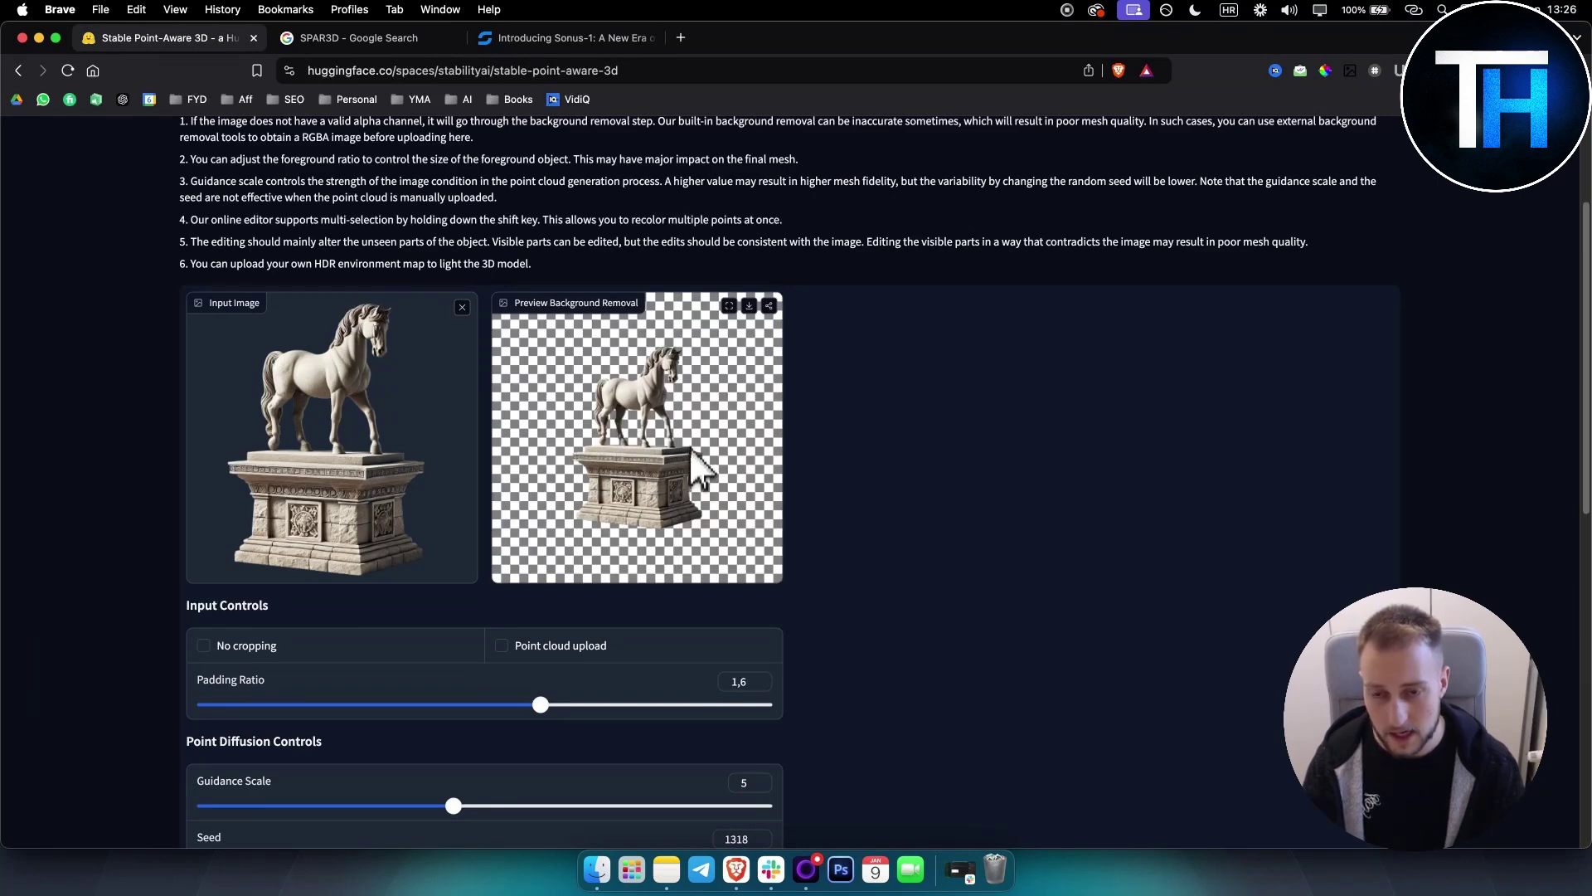
scroll(824, 497, "down", 2)
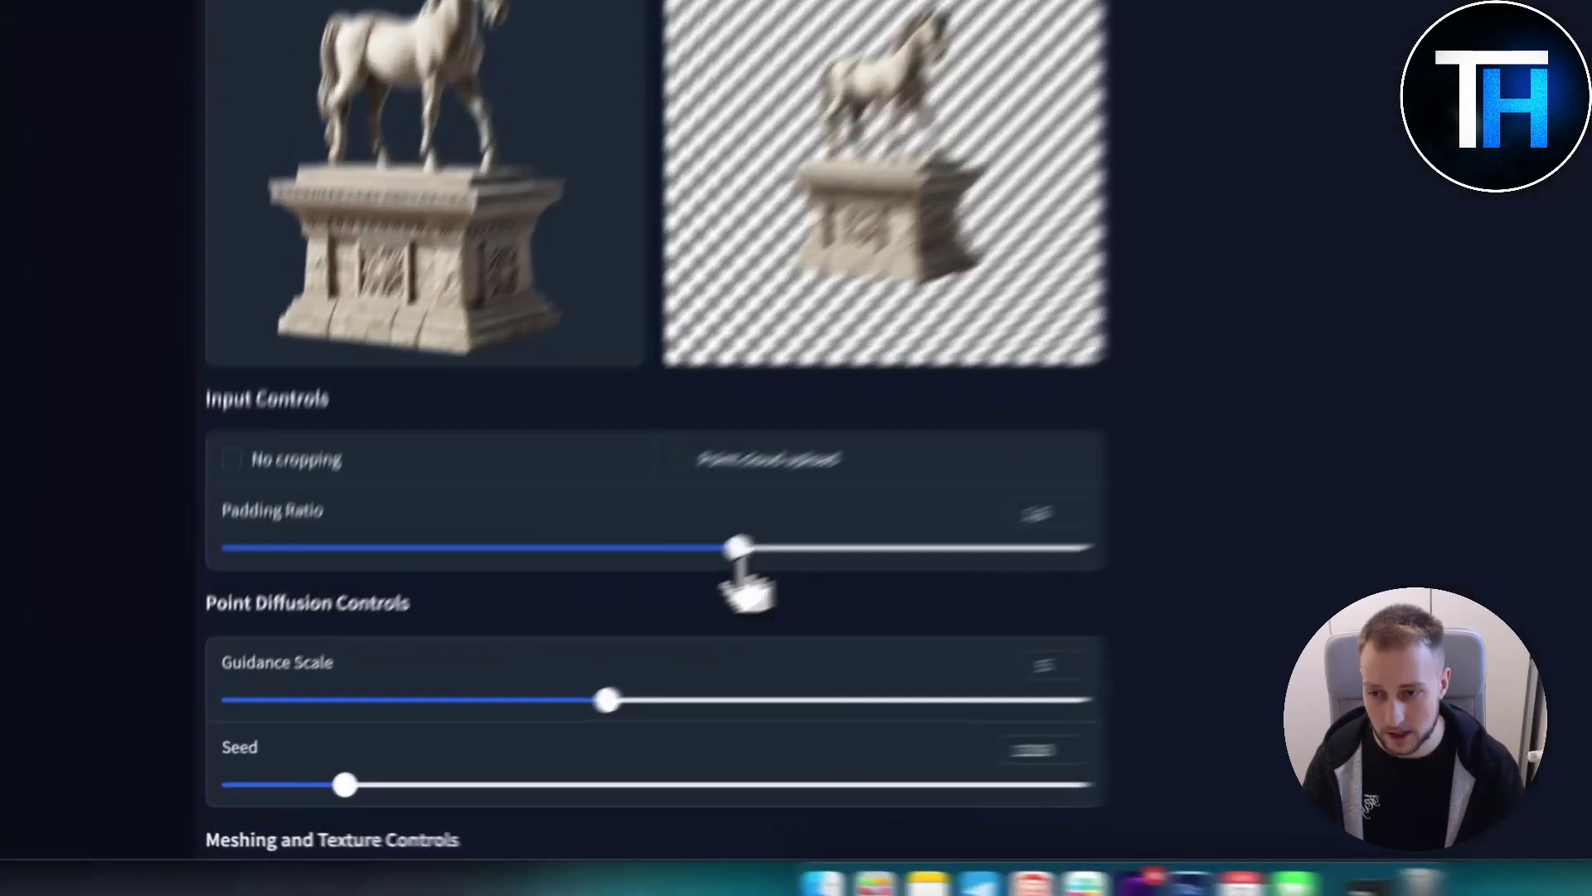
left_click_drag(735, 554, 622, 554)
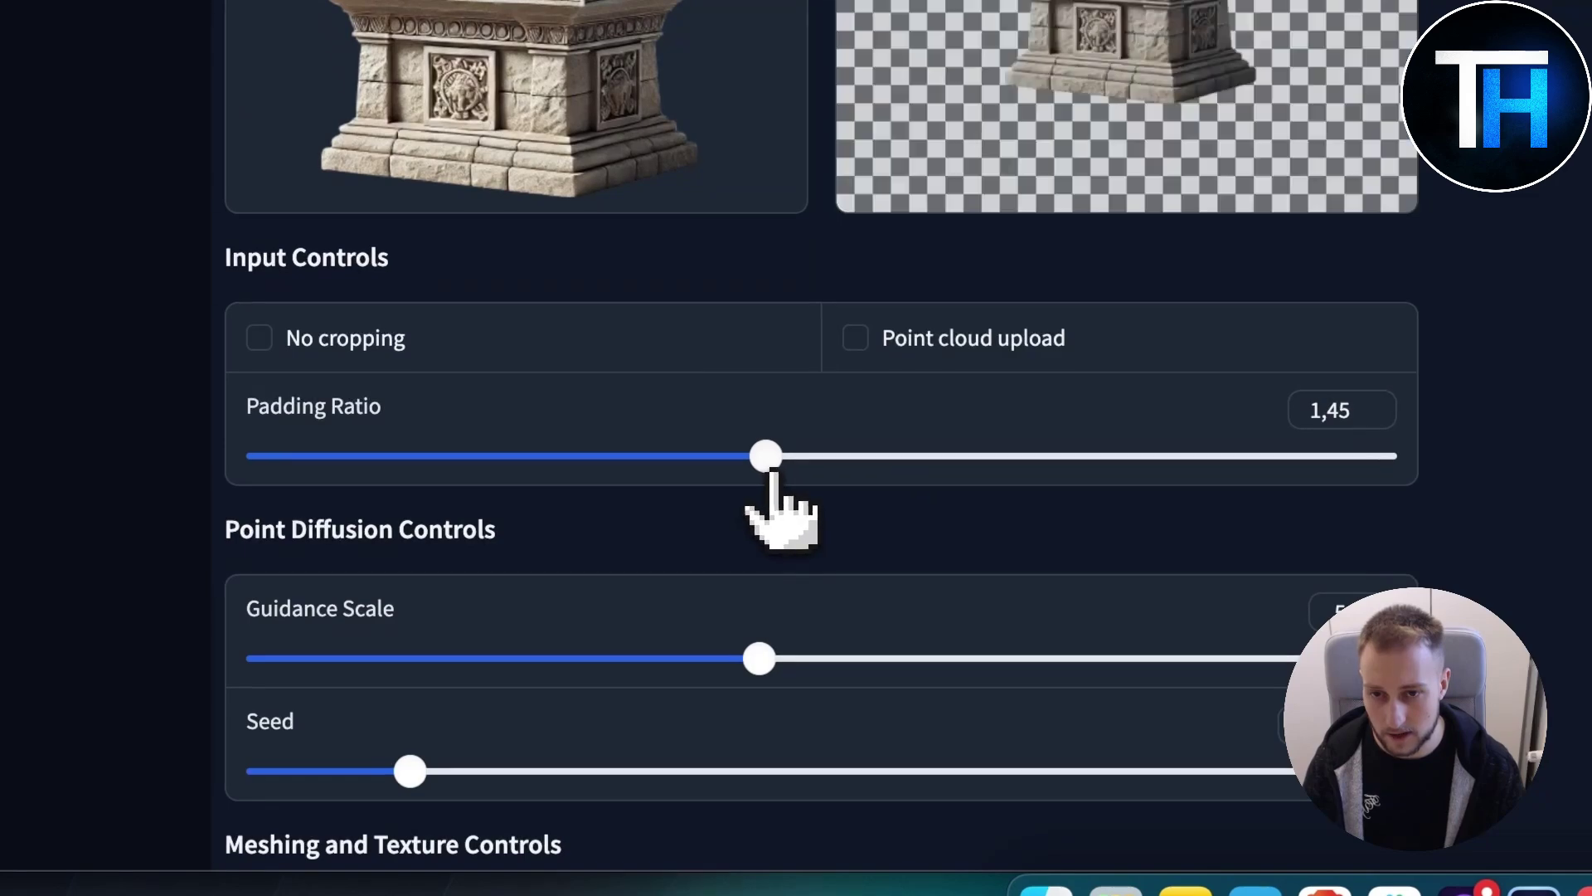
left_click_drag(773, 471, 390, 469)
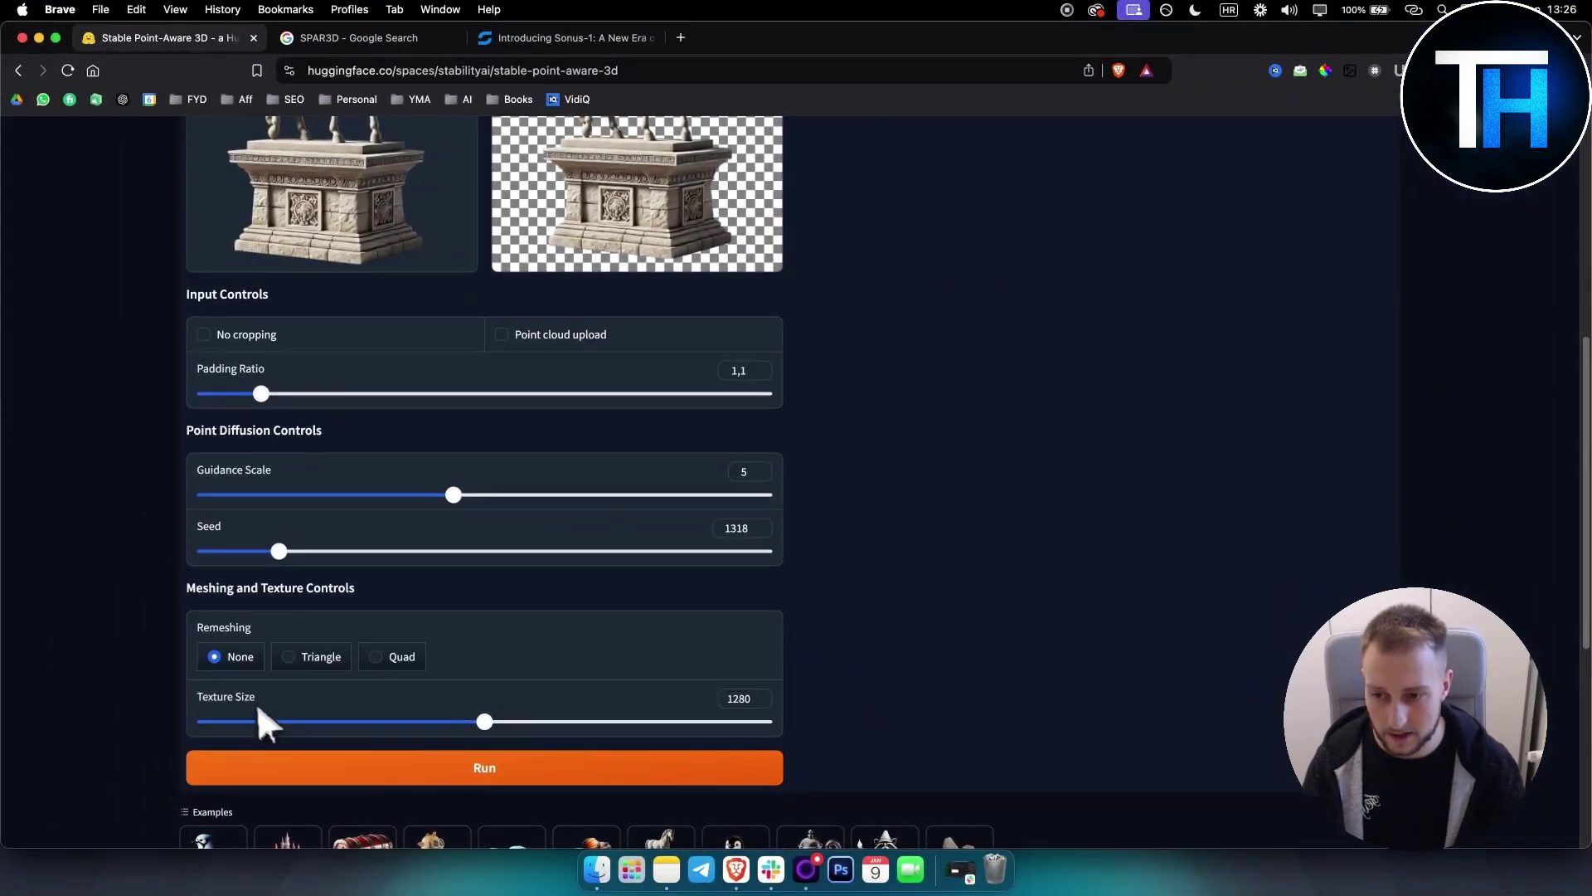
left_click_drag(485, 721, 390, 722)
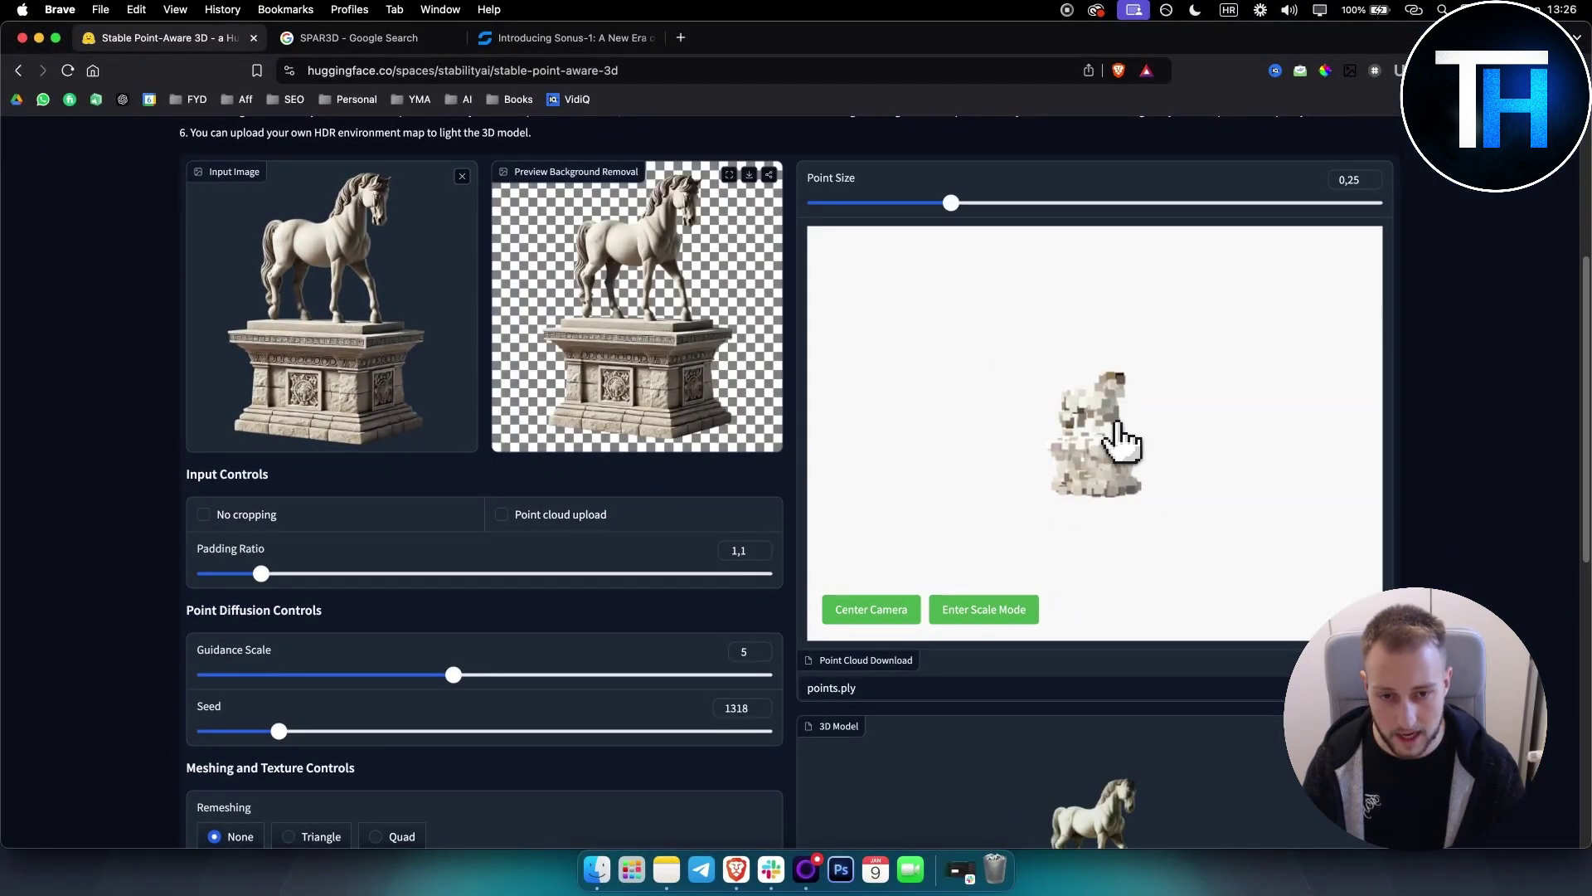
Orbit the horse model to its other side, then reopen the demo from the SPAR3D project page.
scroll(1473, 522, "down", 5)
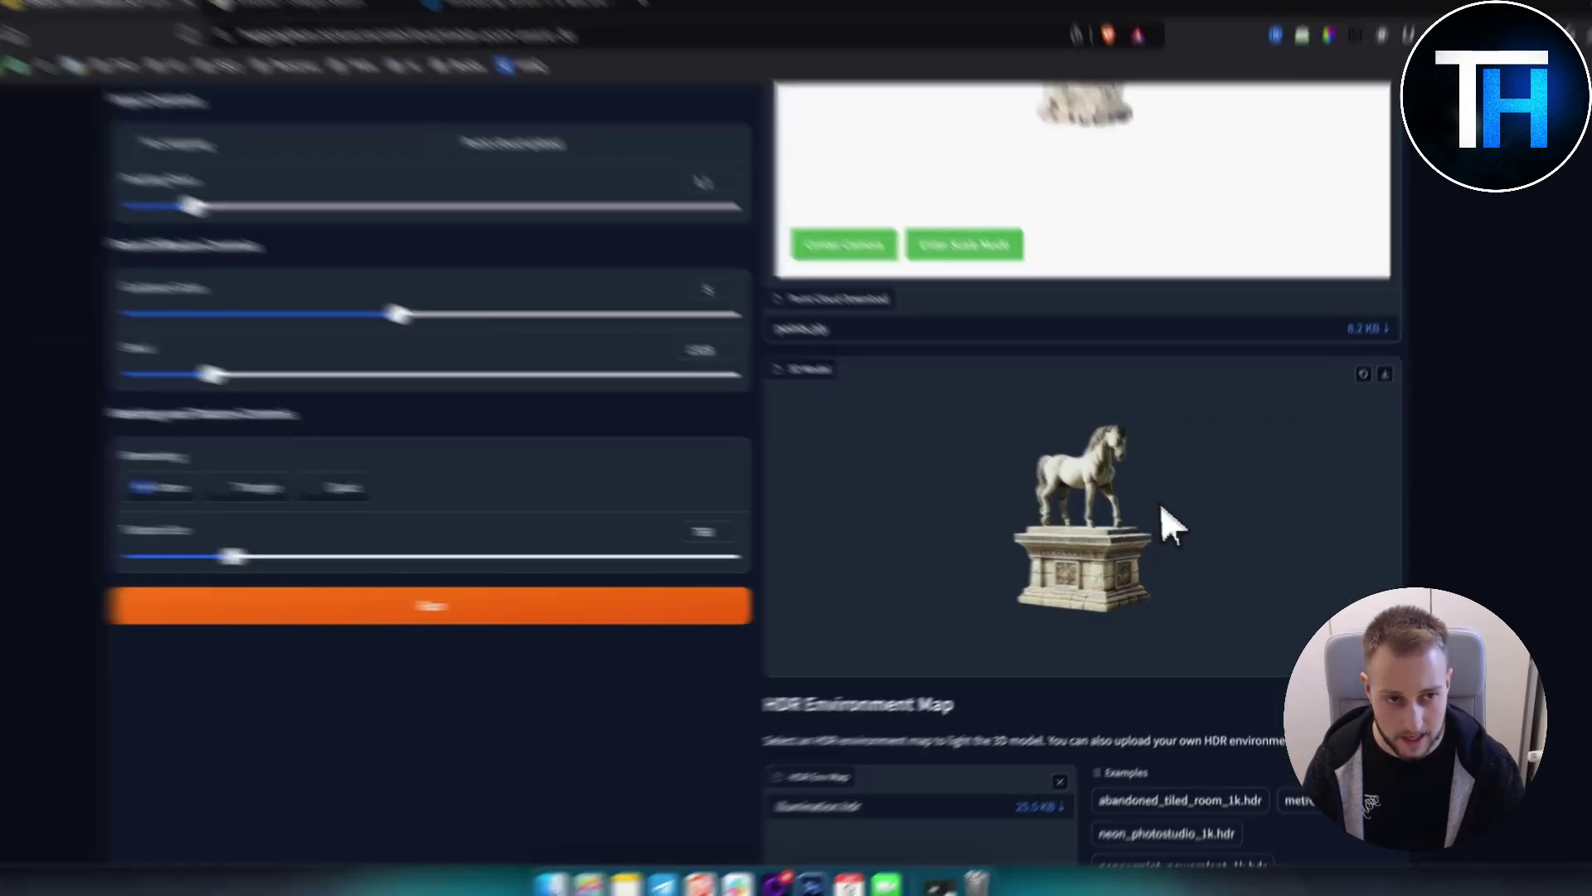
left_click_drag(1161, 507, 996, 533)
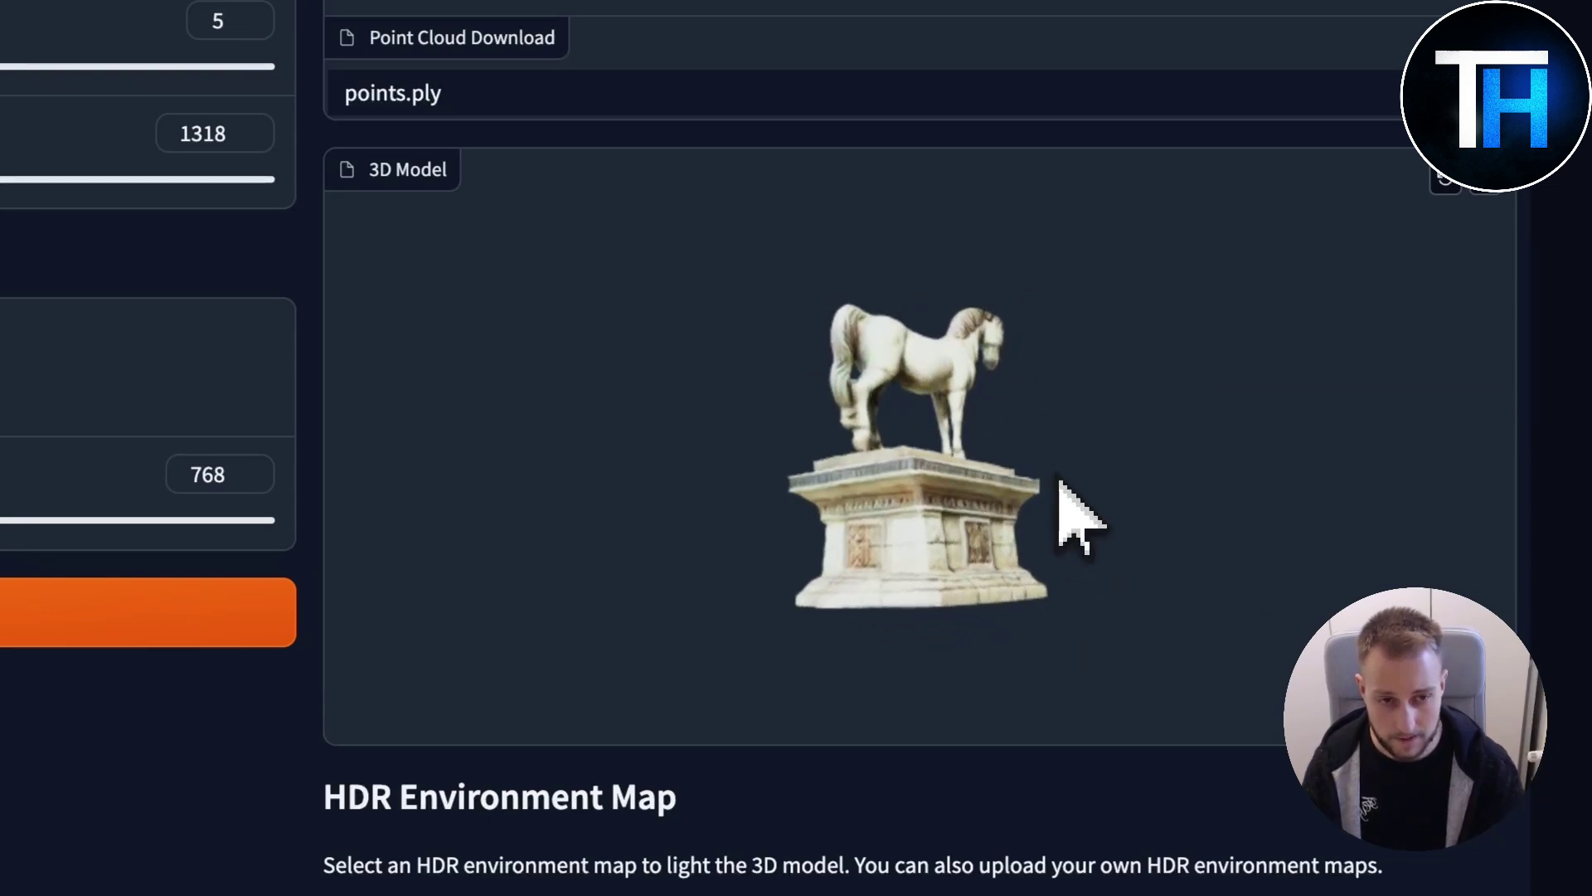
scroll(639, 622, "up", 10)
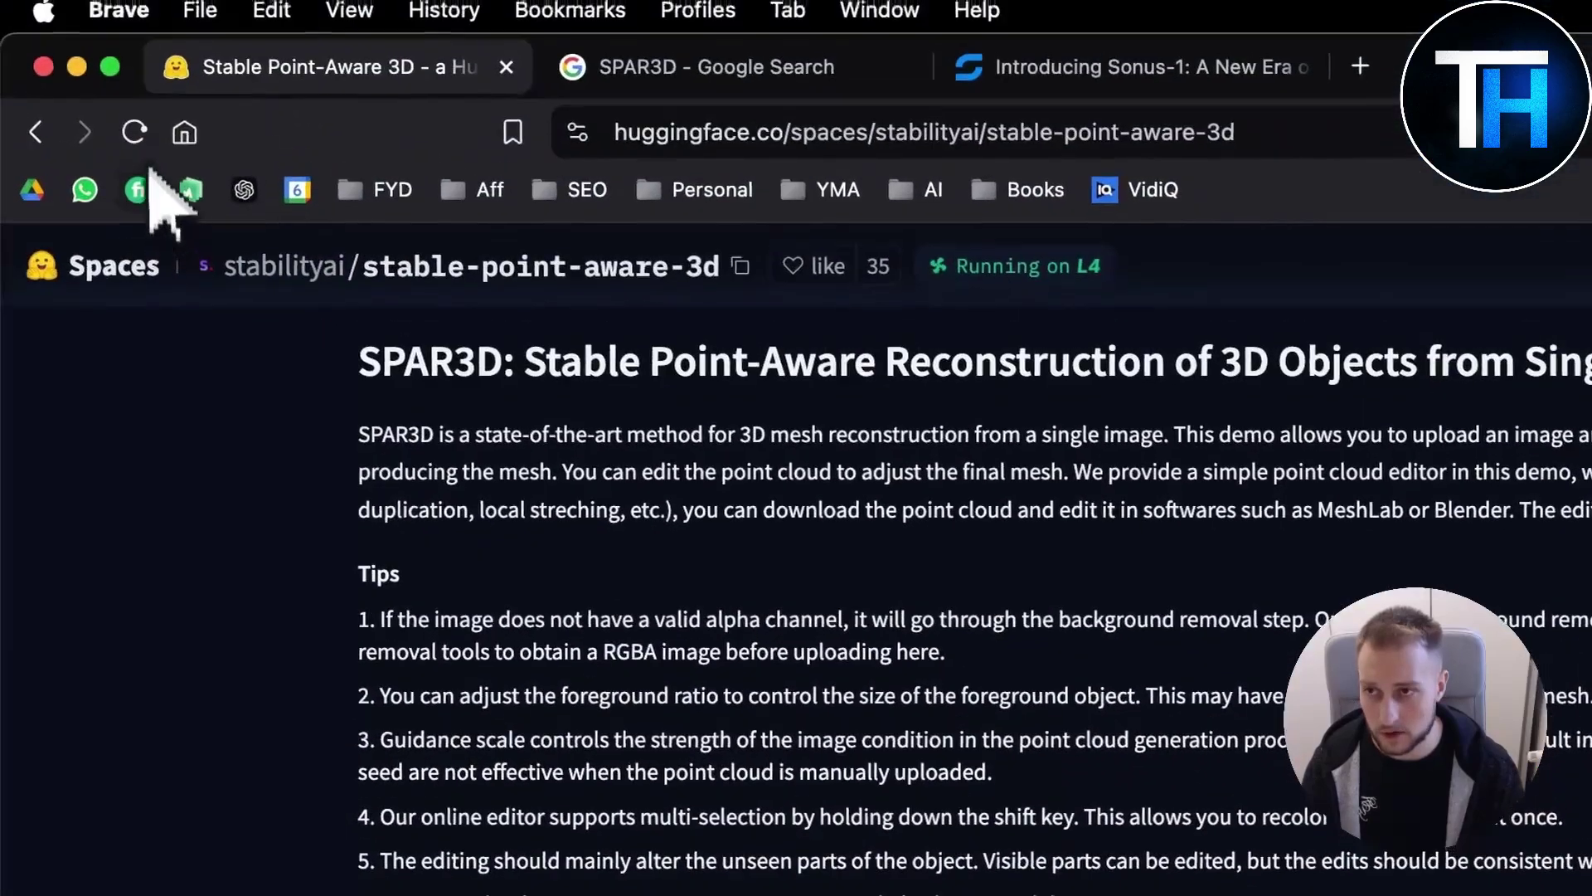
left_click(37, 141)
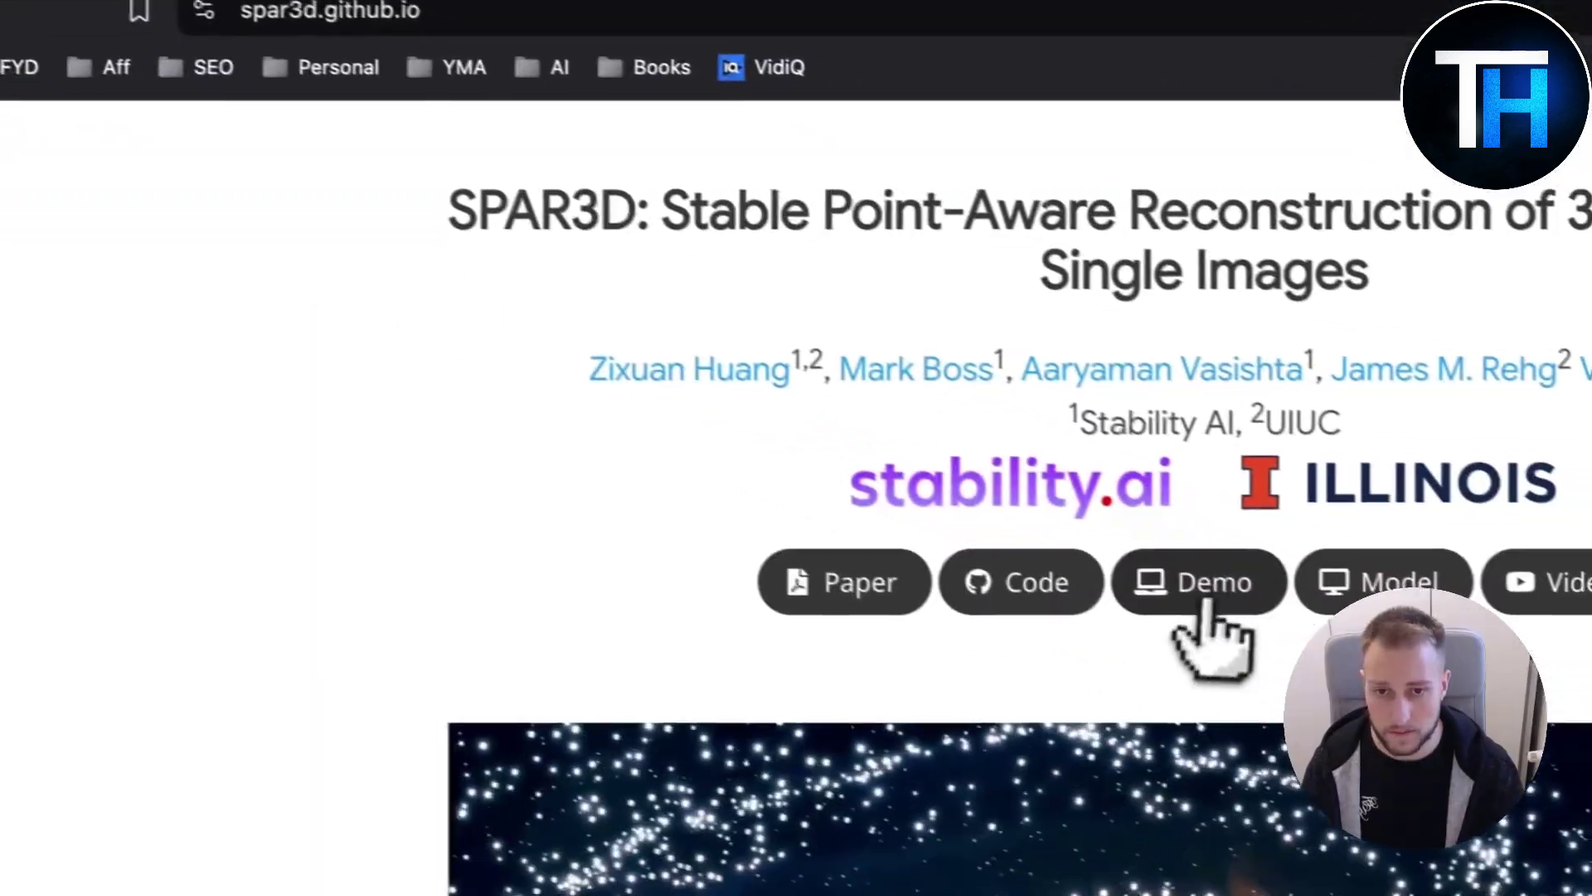
left_click(1586, 731)
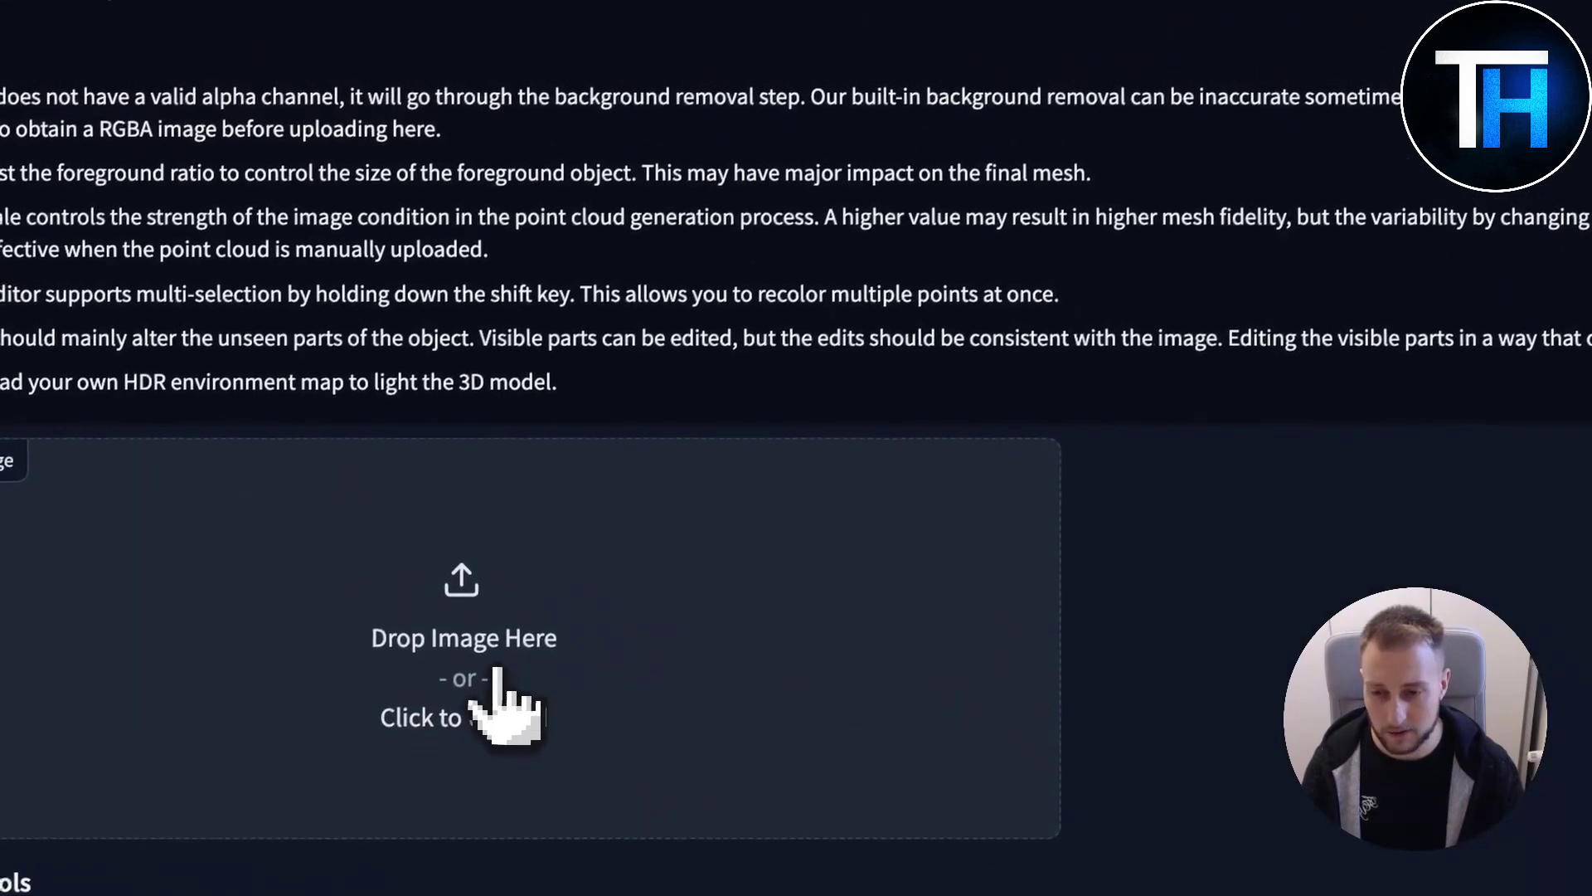
Rename cup.avif to cup.PNG in the file picker, accept the .PNG extension, and upload it.
left_click(464, 701)
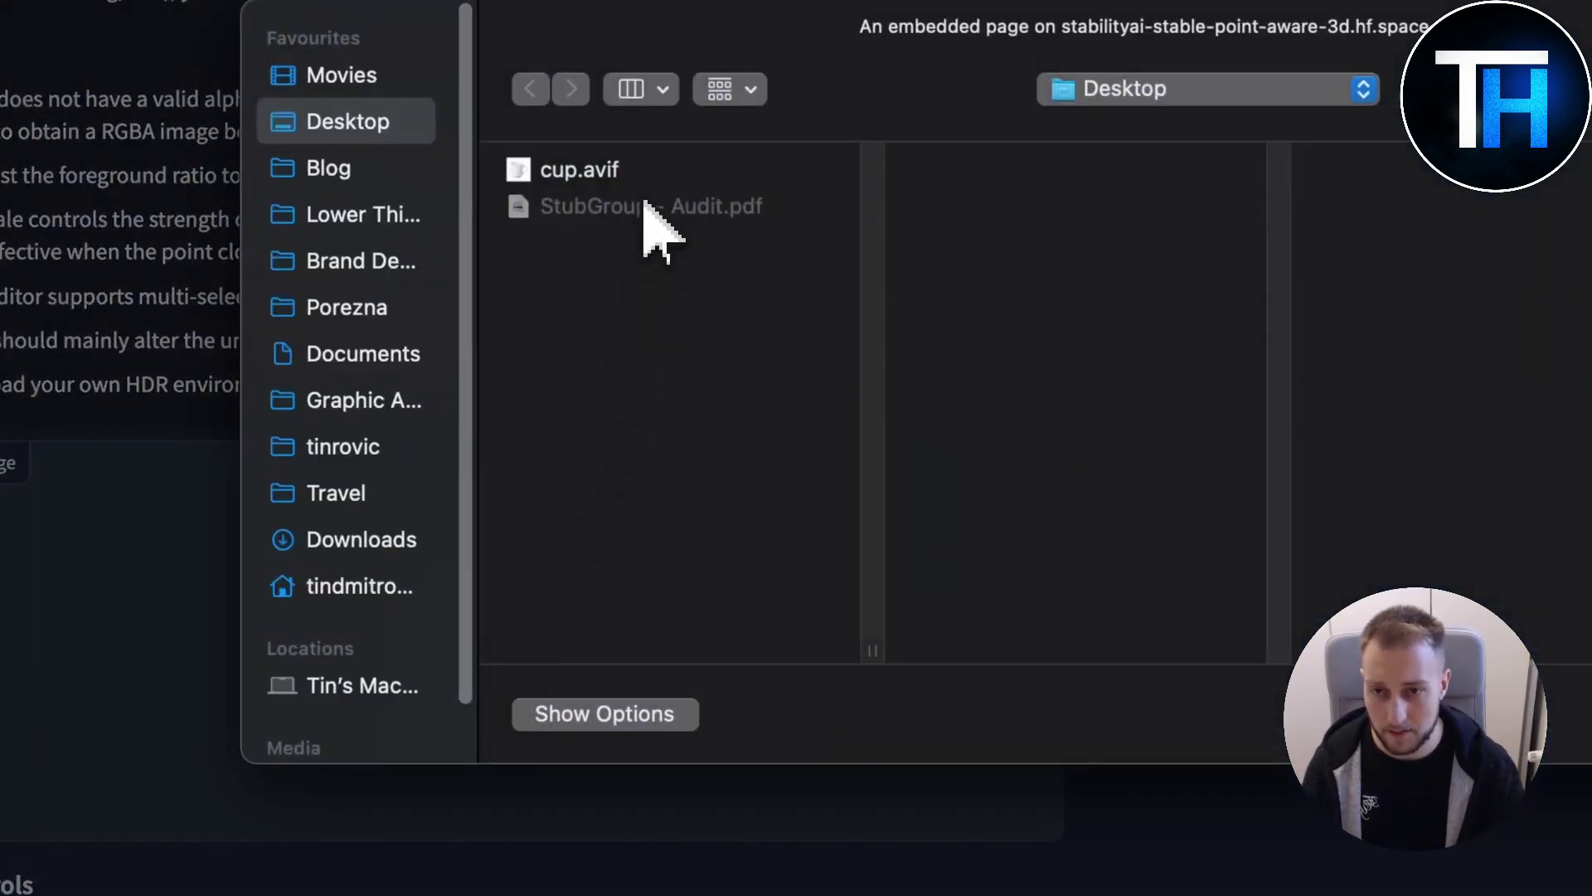
left_click(597, 171)
right_click(631, 186)
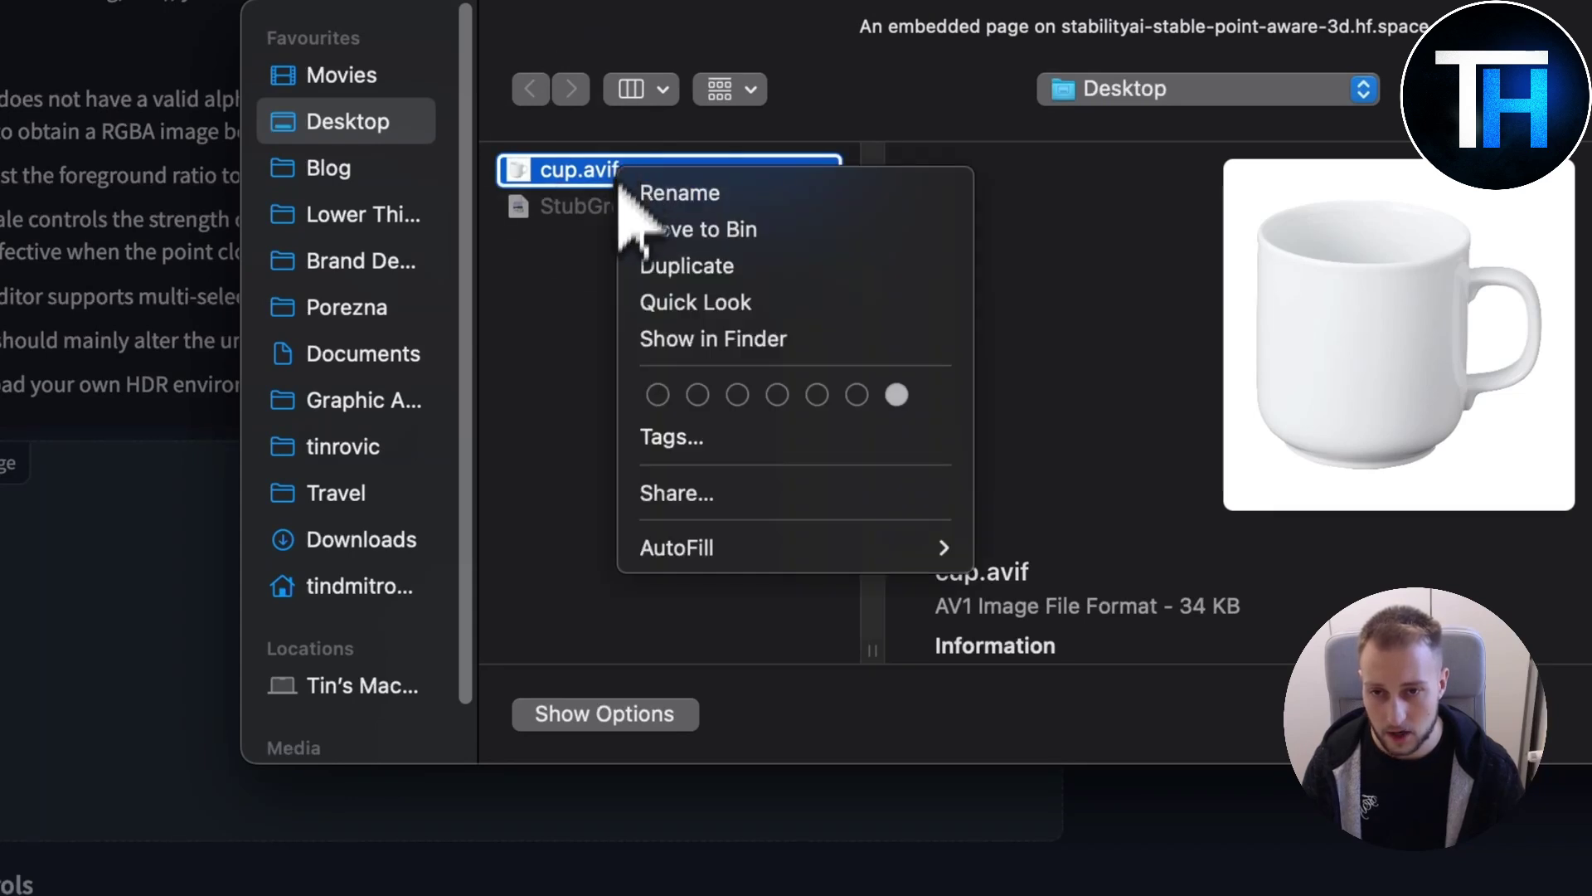
left_click(596, 242)
right_click(594, 178)
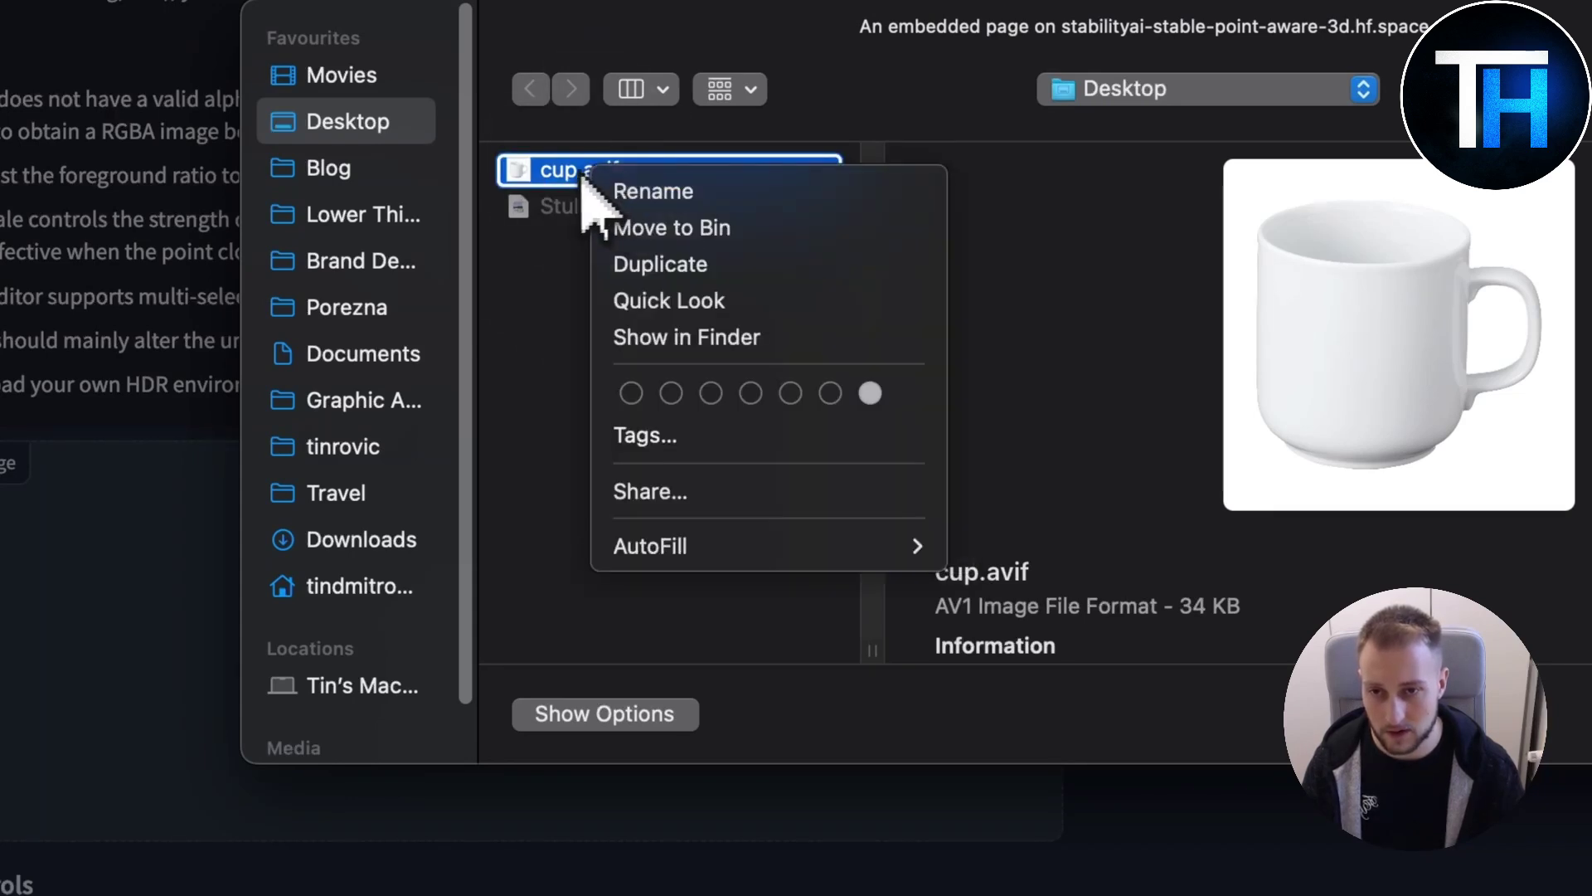
left_click(569, 177)
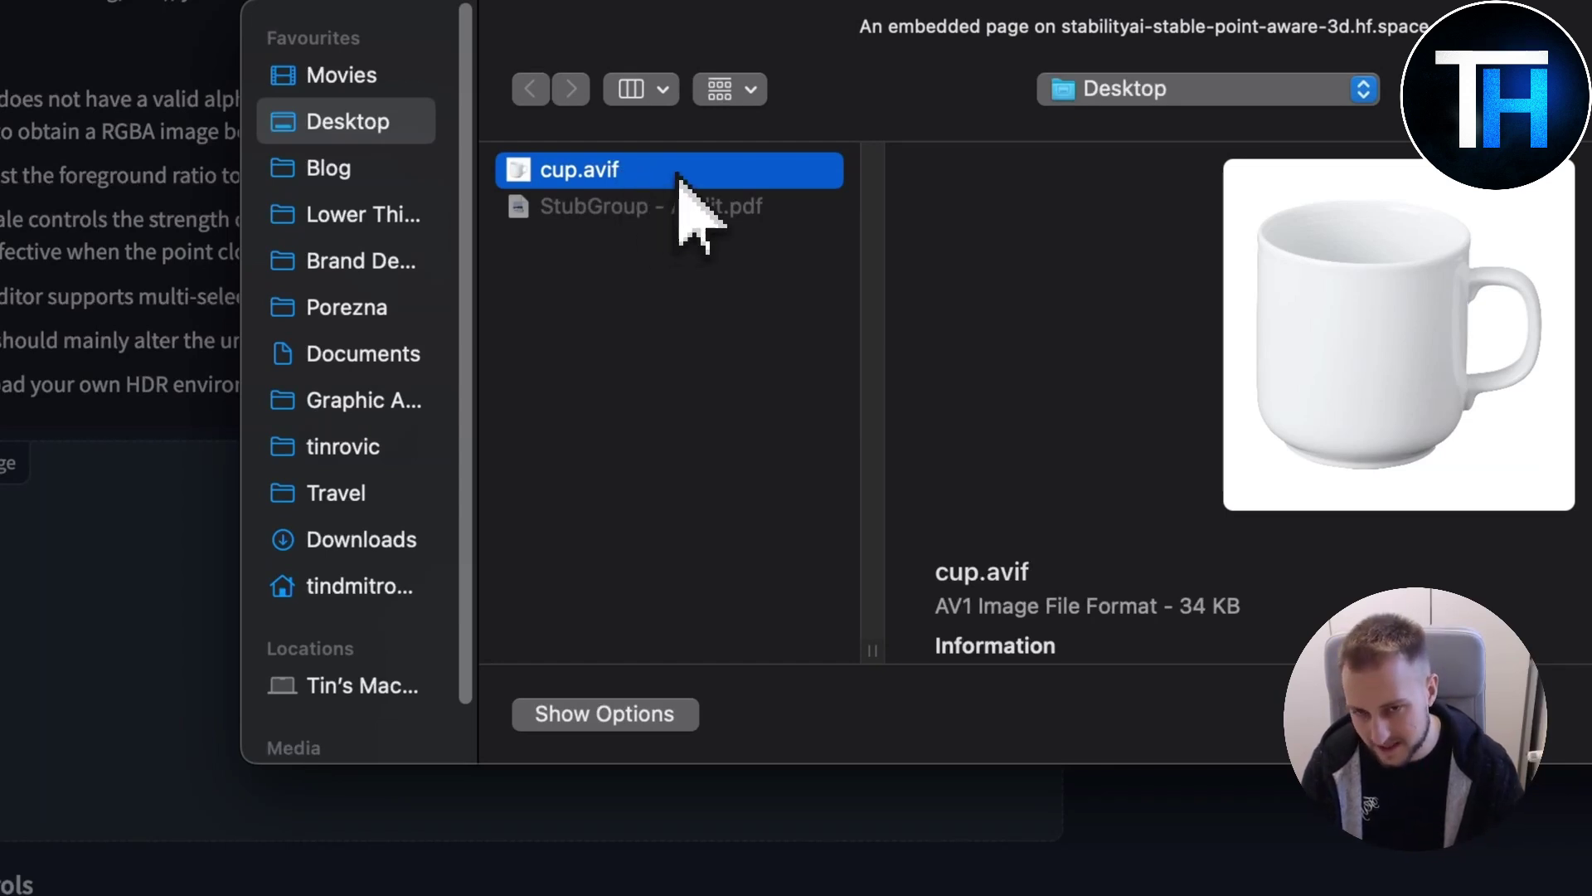
right_click(678, 176)
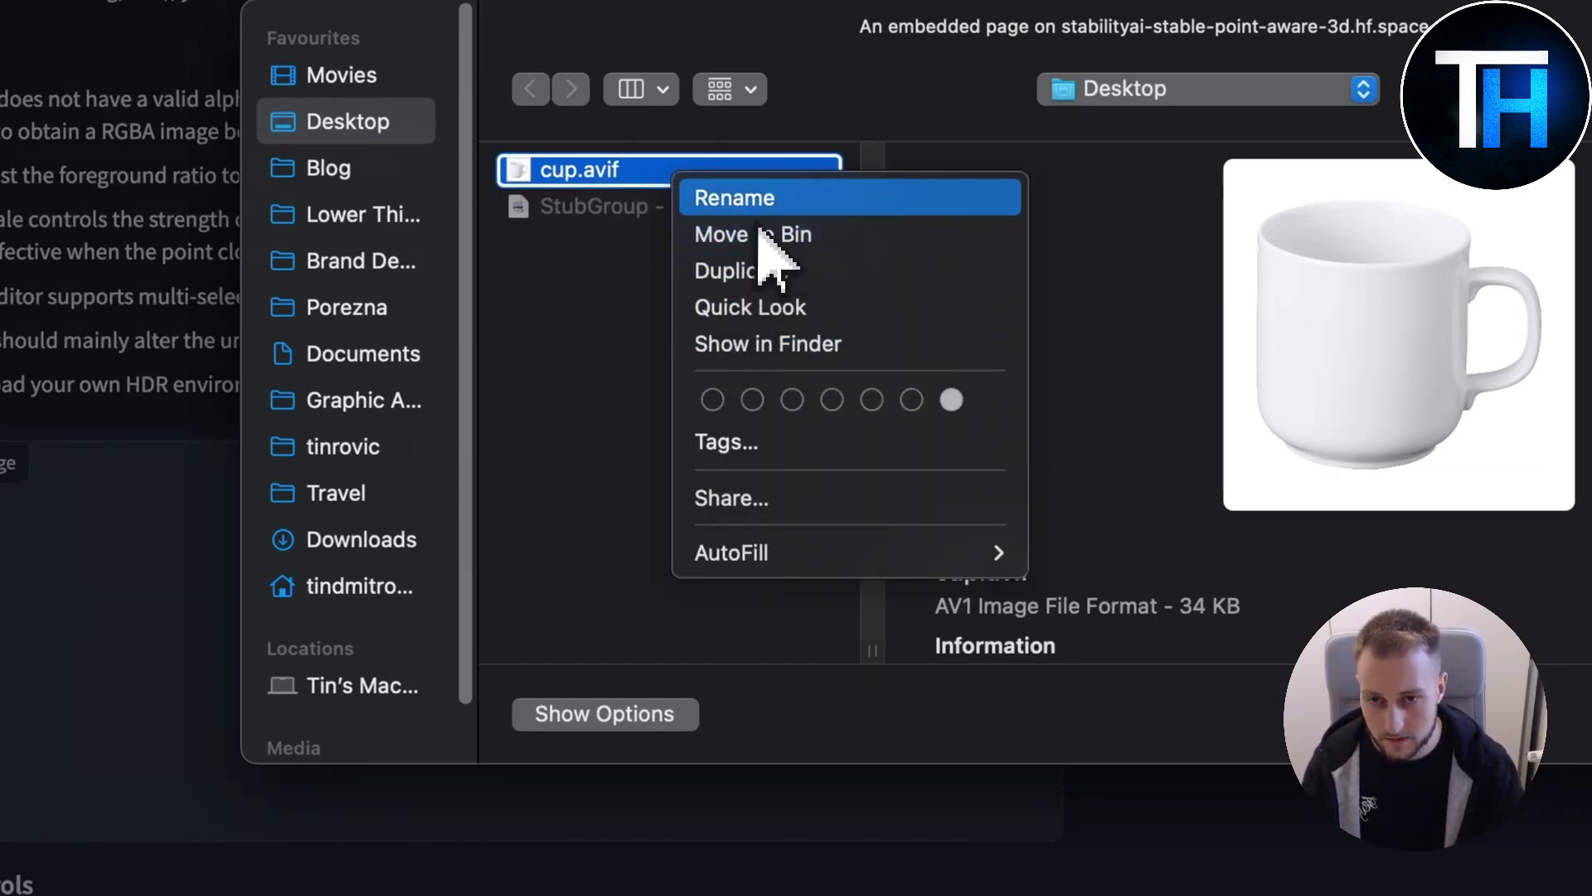
left_click(734, 198)
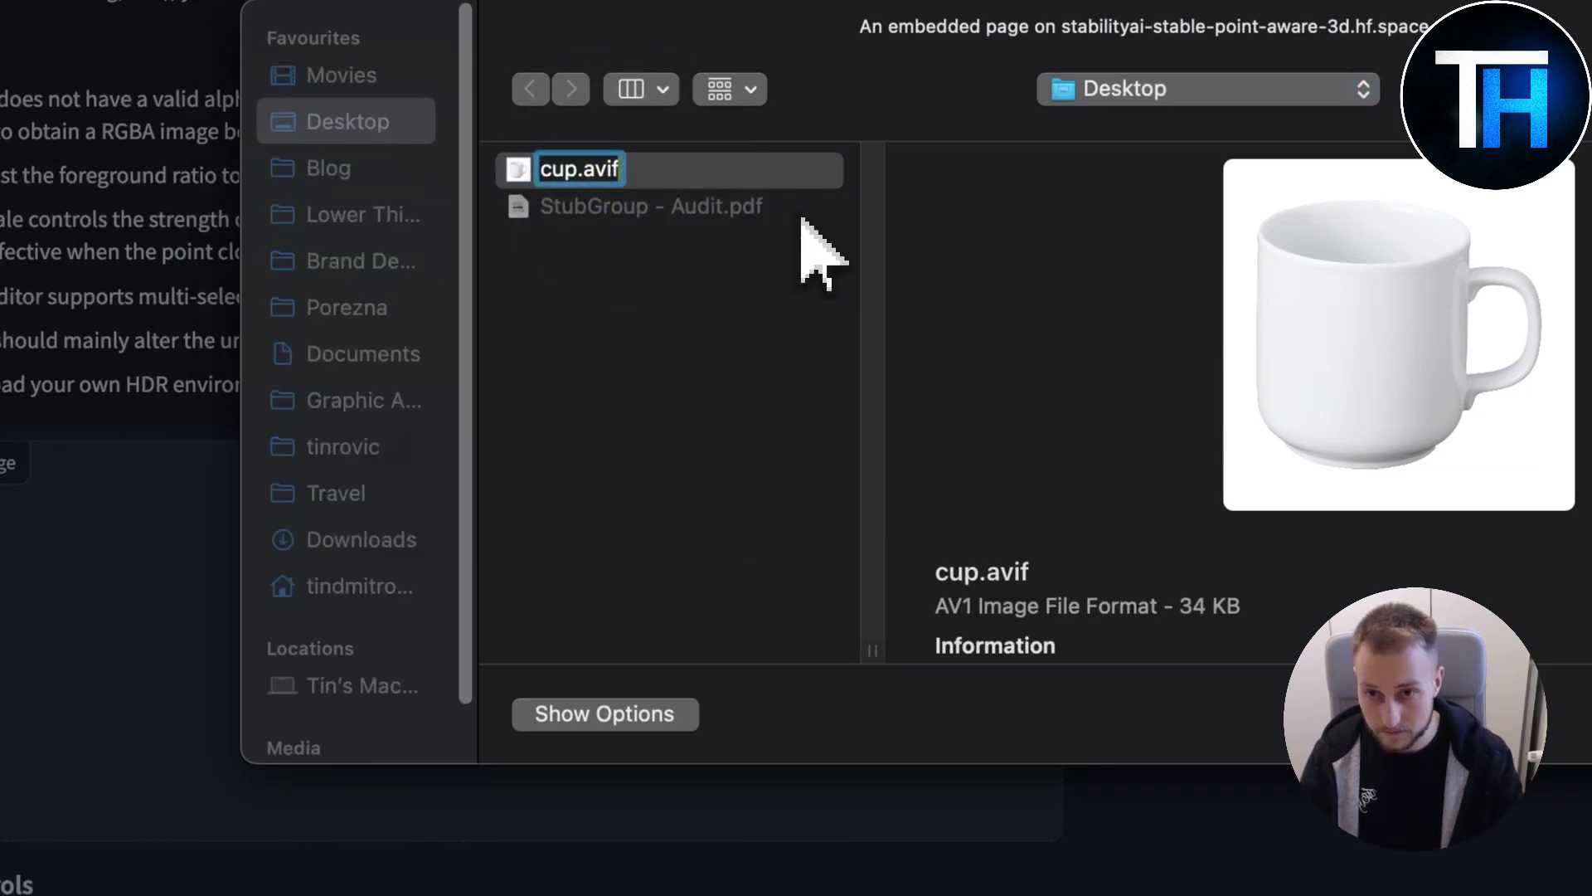
key("Return")
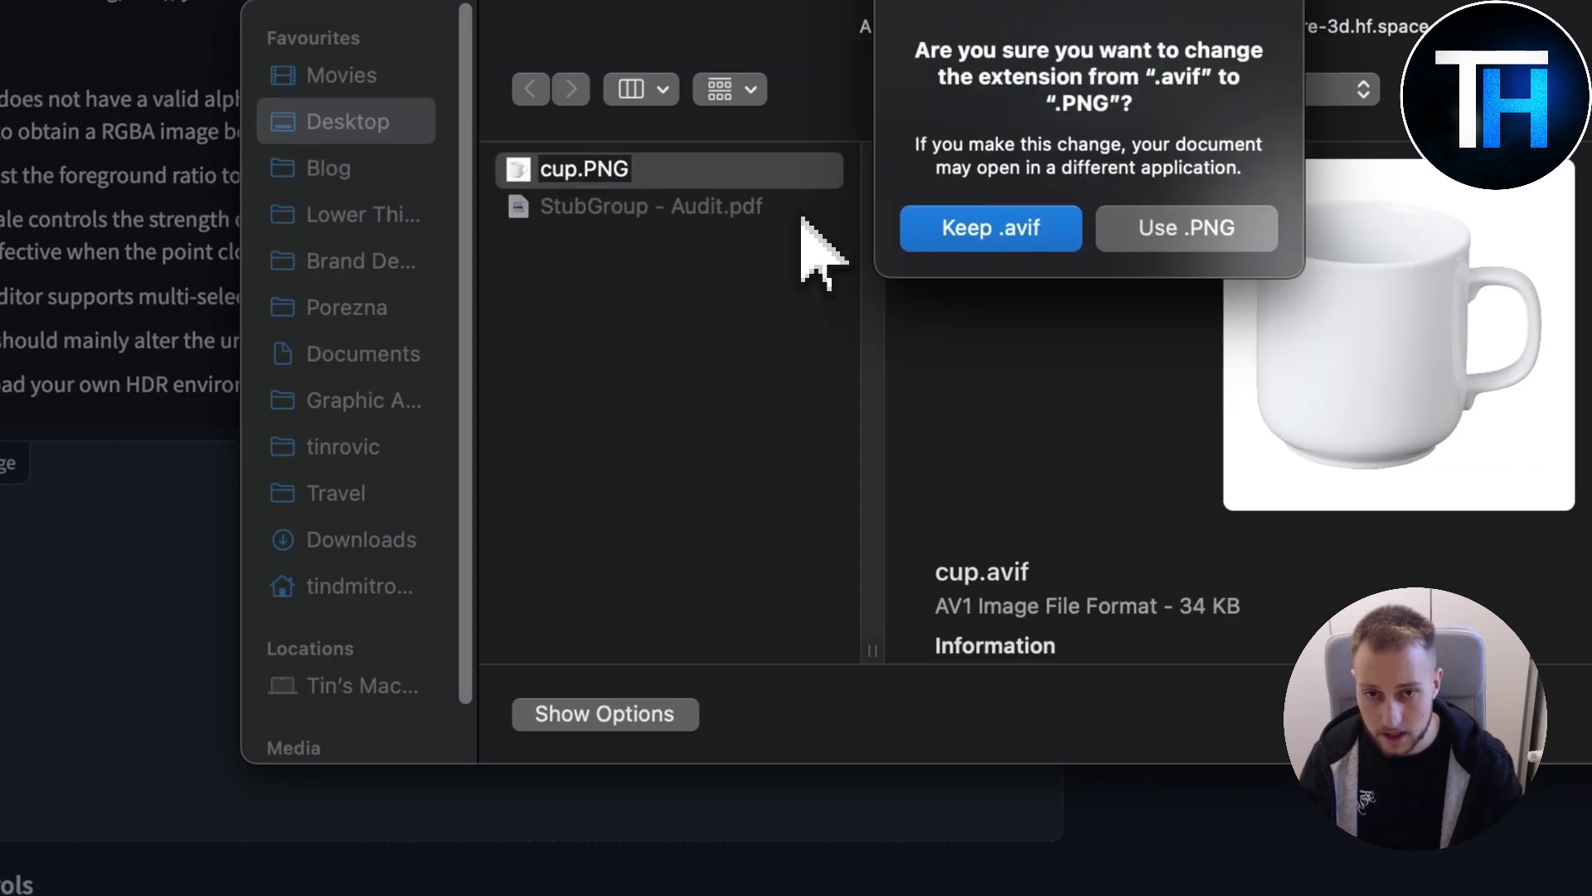
left_click(1158, 227)
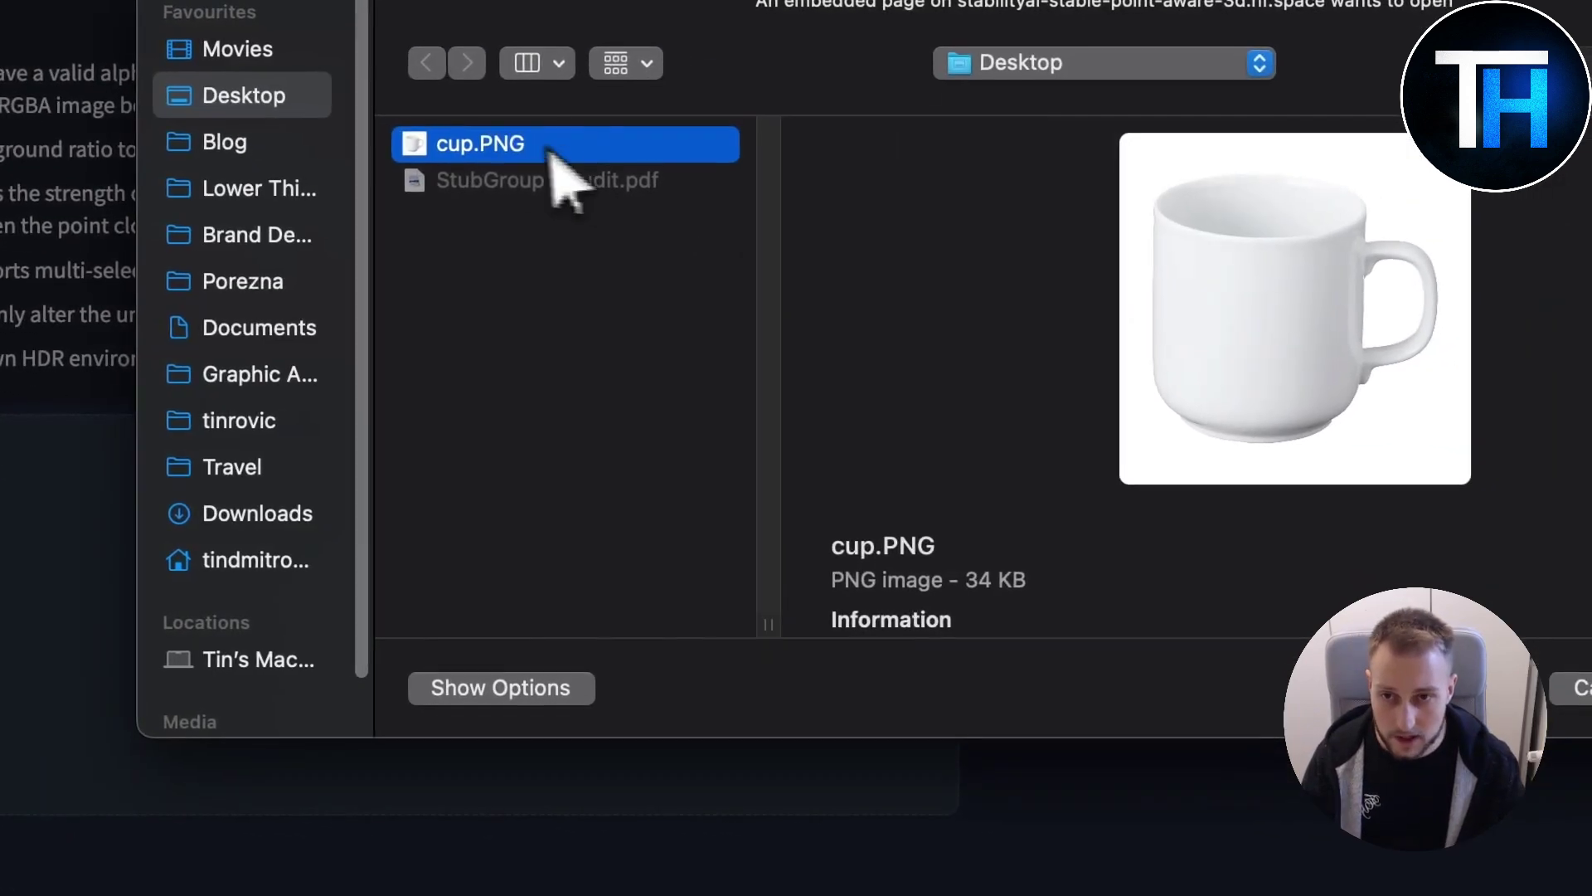
double_click(550, 151)
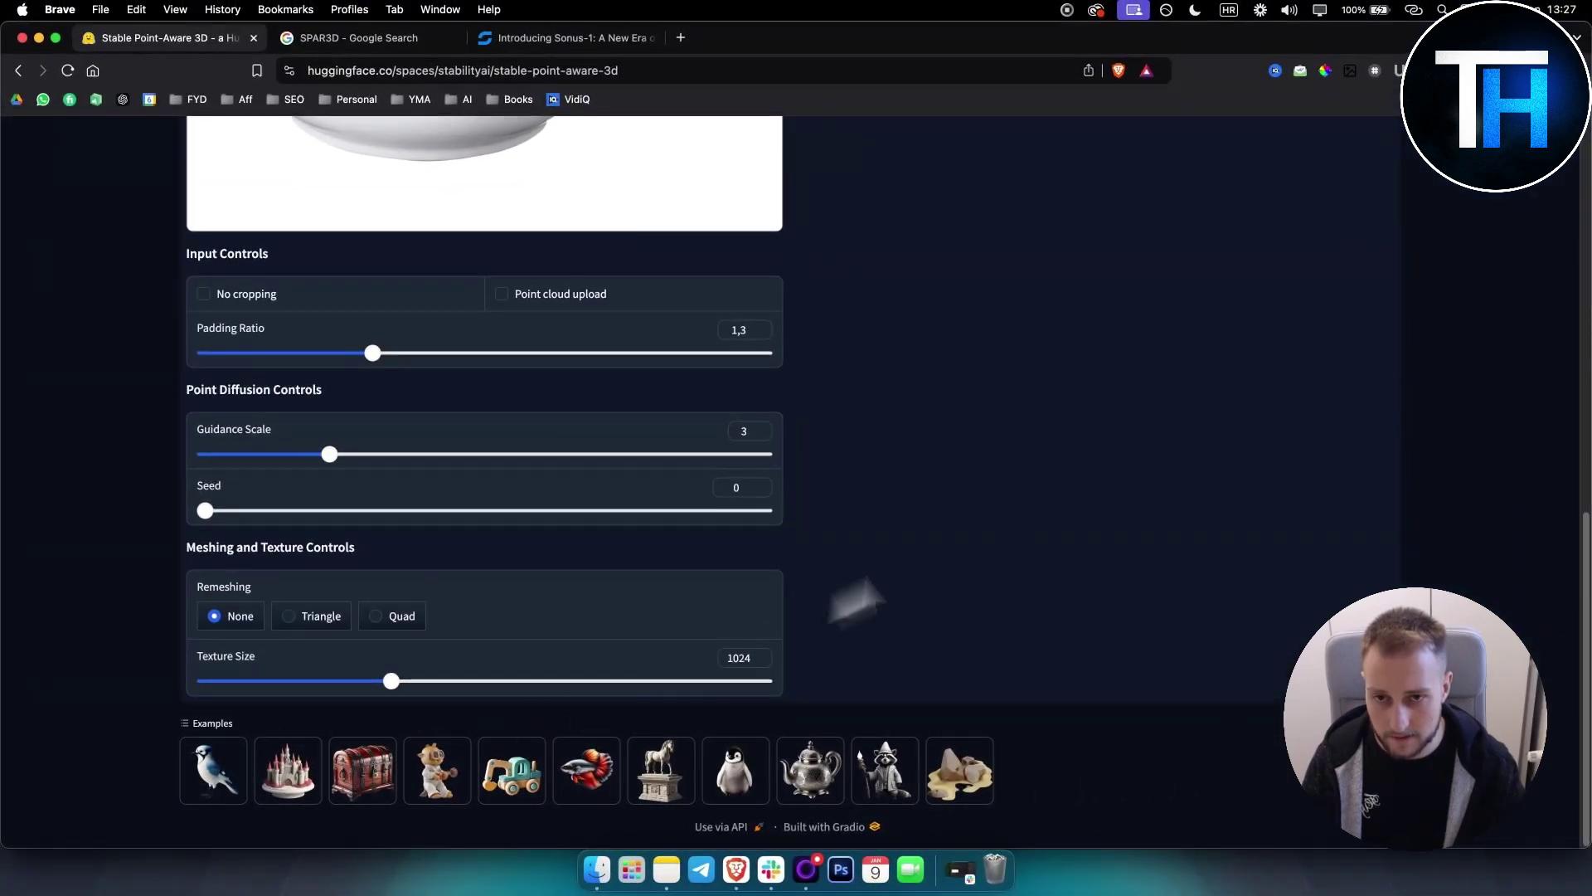
scroll(954, 452, "up", 6)
scroll(420, 427, "up", 3)
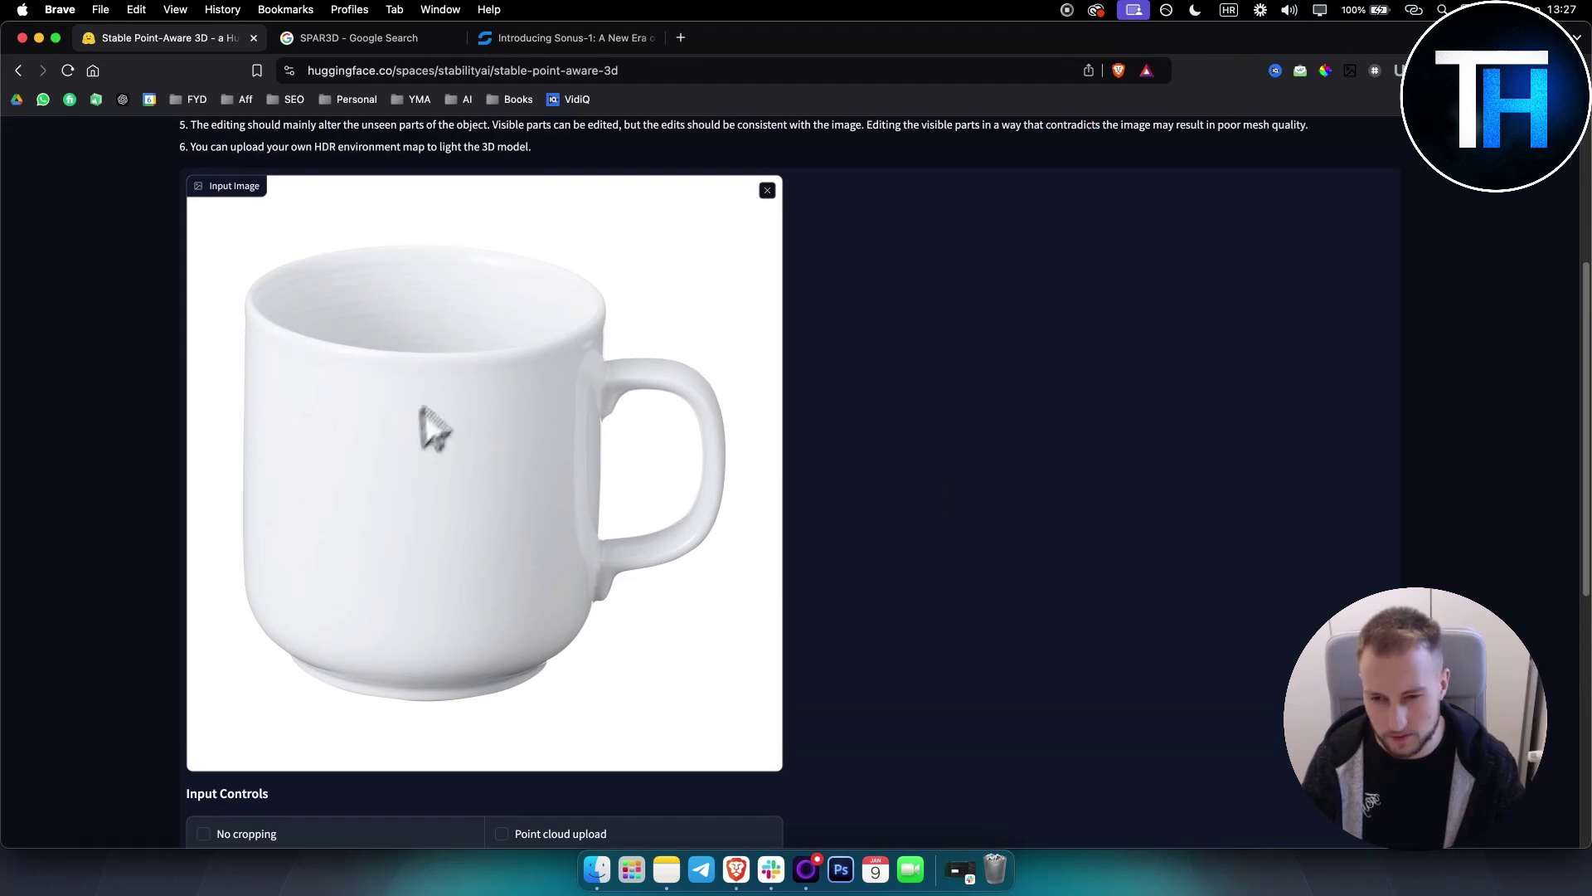
scroll(470, 448, "up", 1)
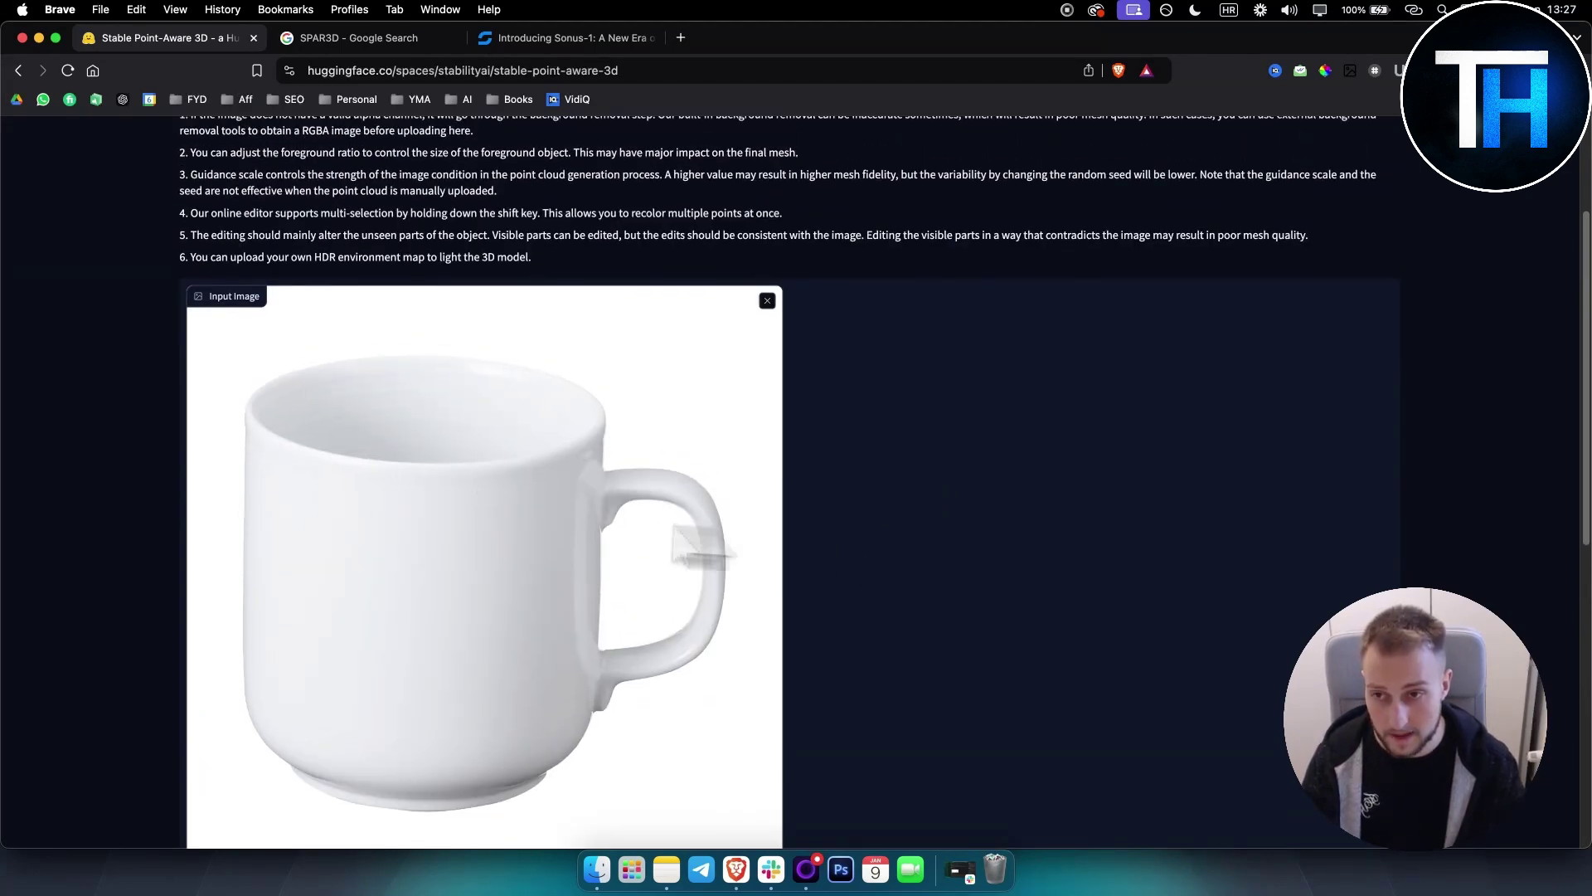
scroll(700, 753, "down", 10)
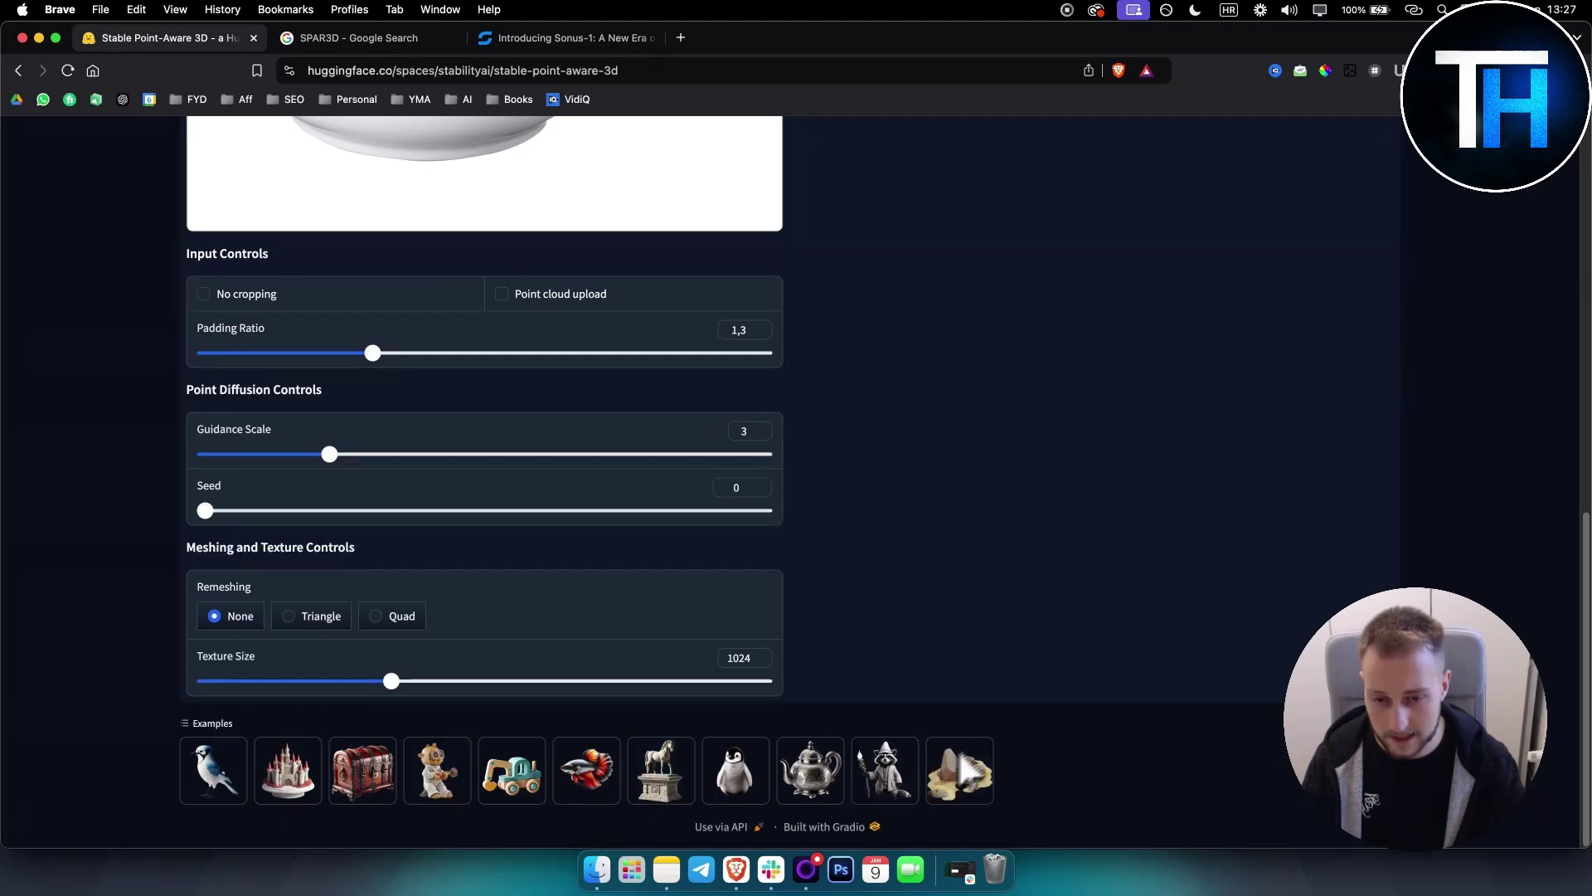
scroll(887, 637, "up", 10)
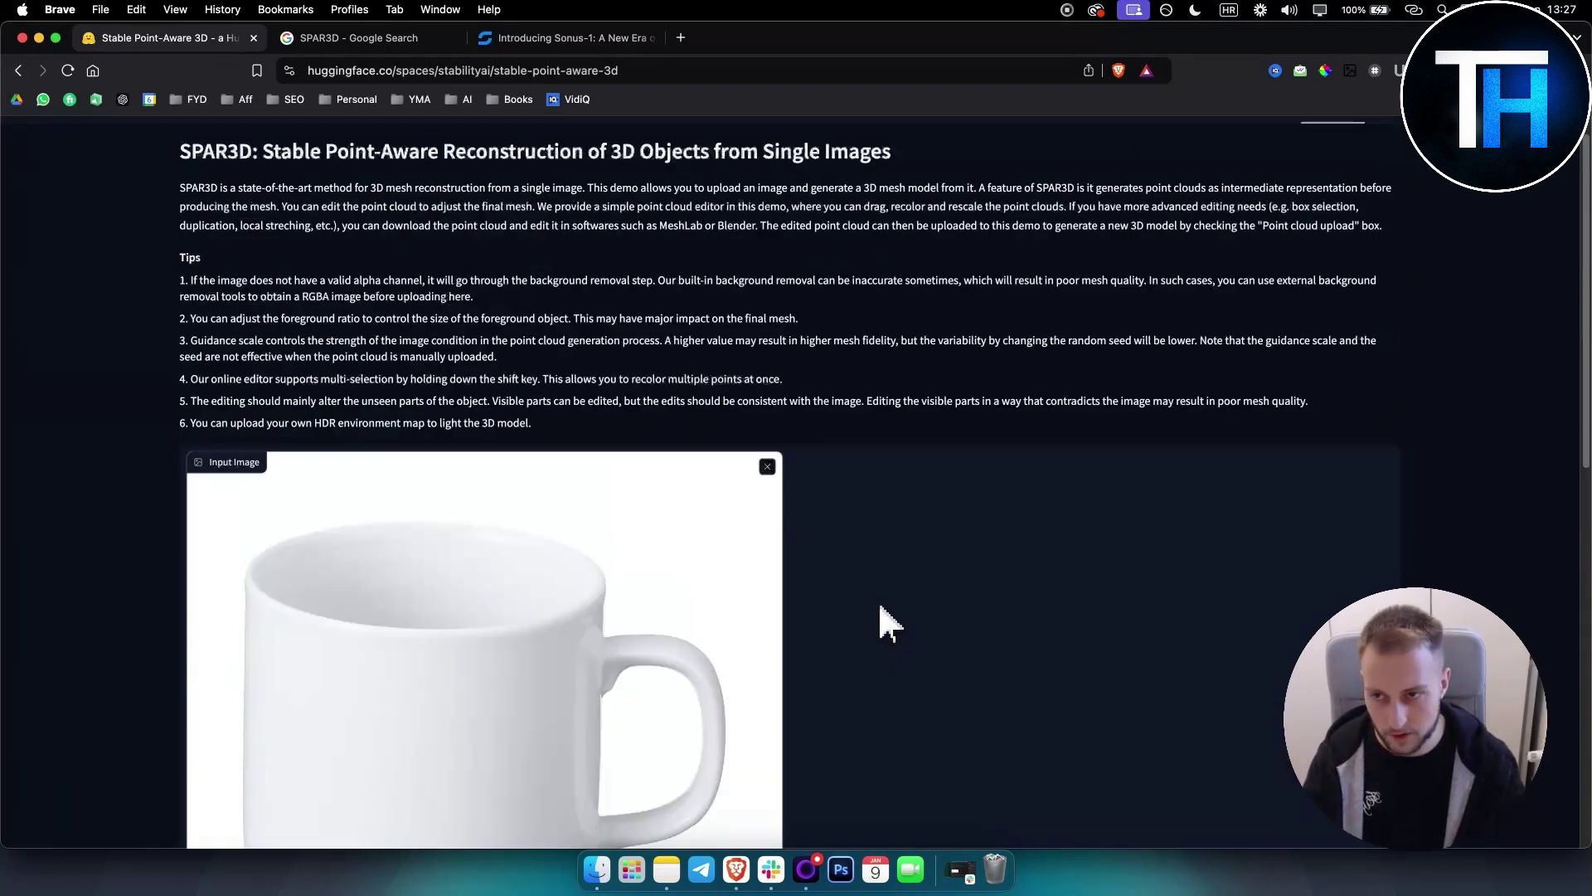
scroll(879, 607, "up", 2)
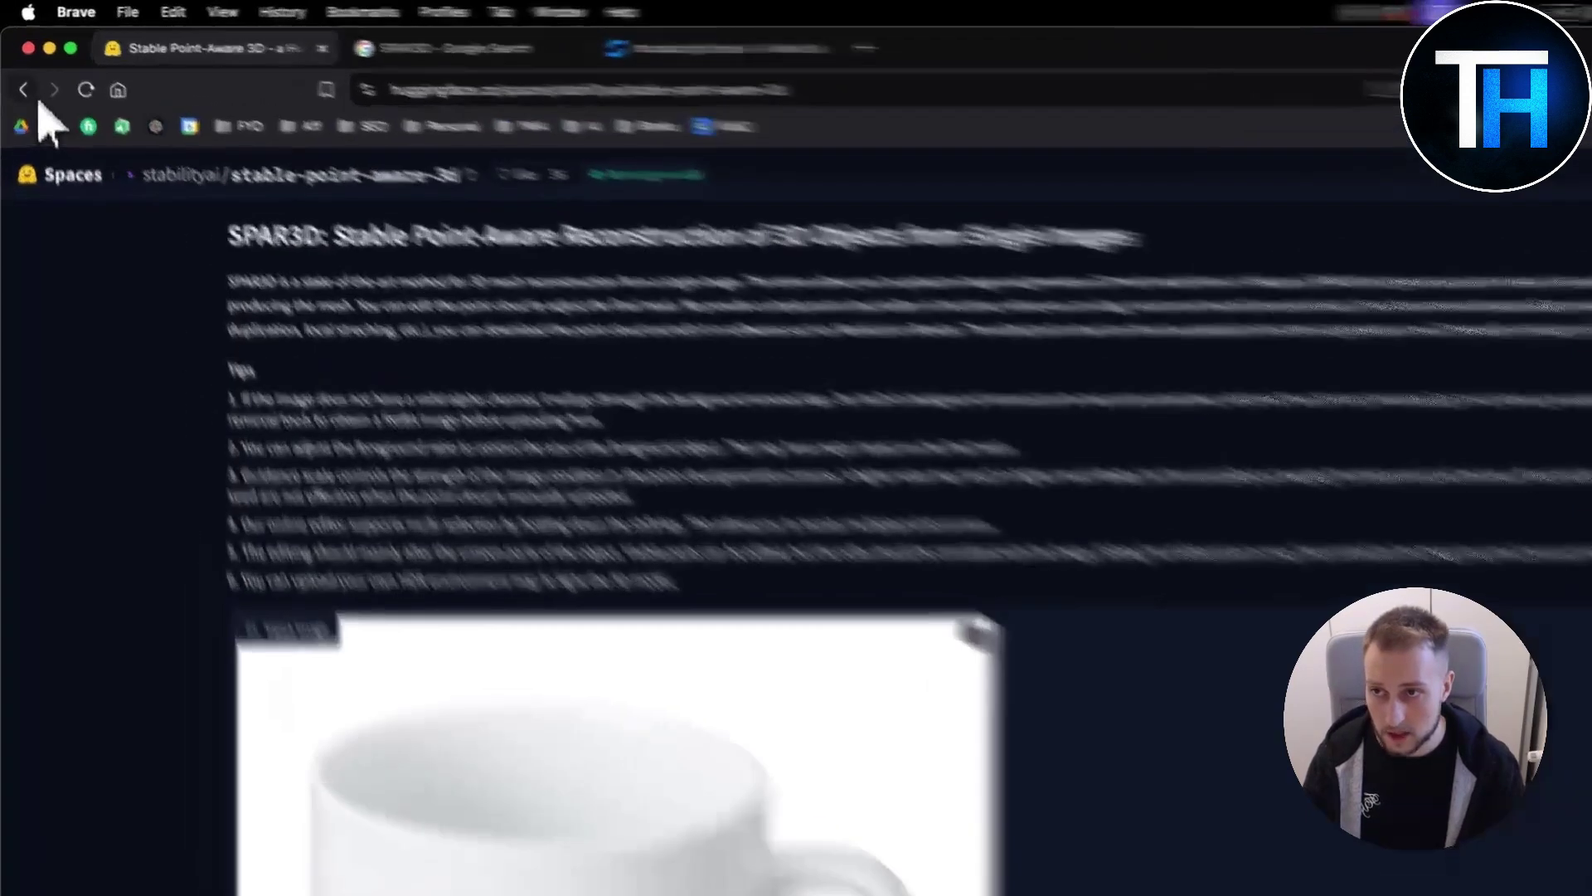
Go back from the demo to the spar3d.github.io project page.
left_click(18, 70)
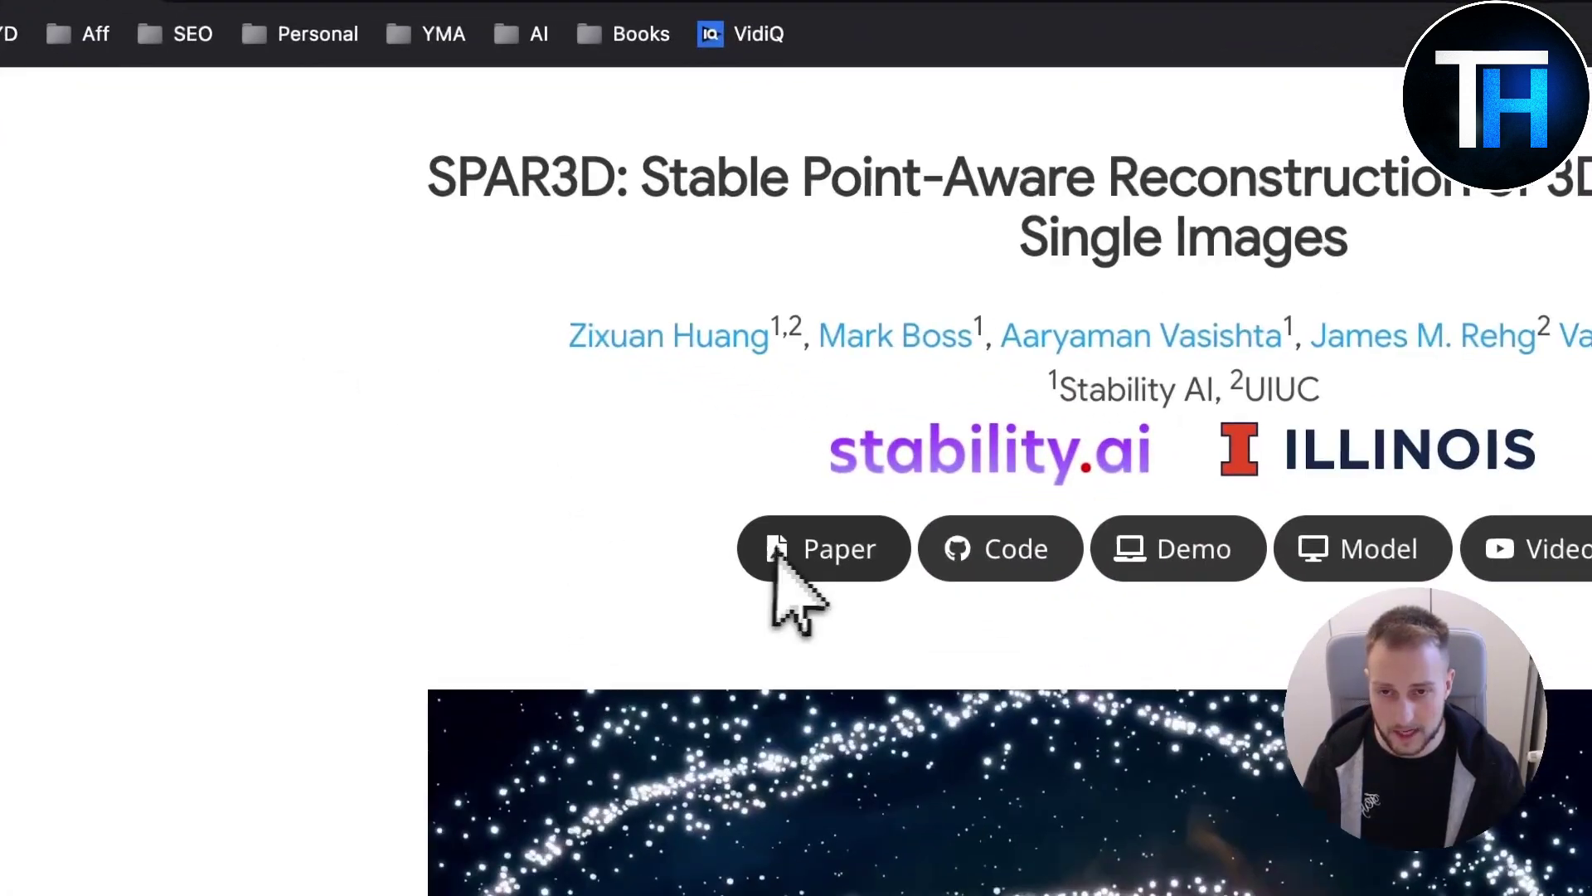